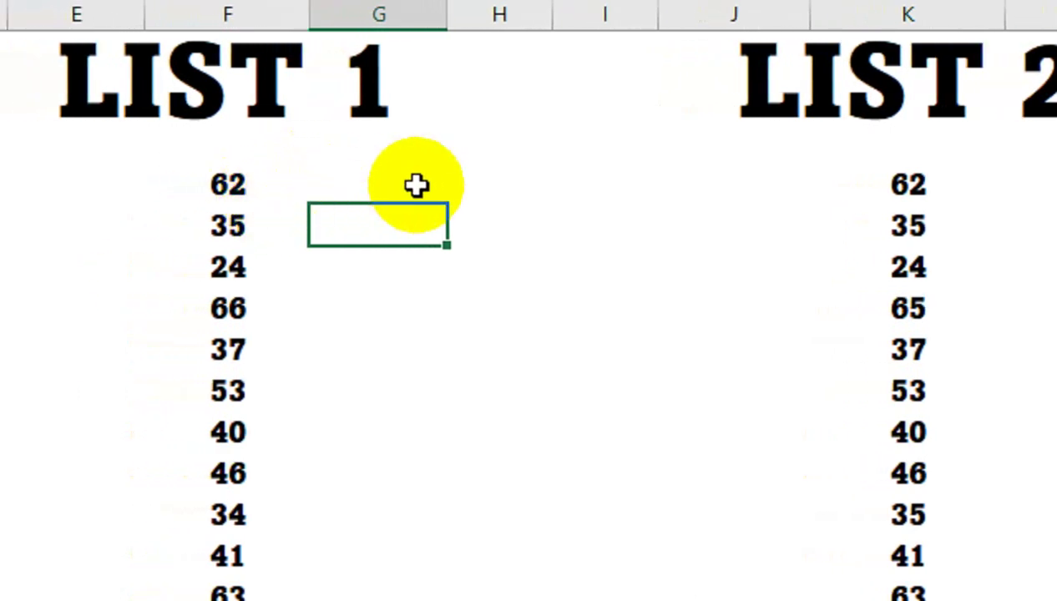
- Enter =F5=K5 in G5 and fill it down to G14 for TRUE/FALSE results
left_click(393, 183)
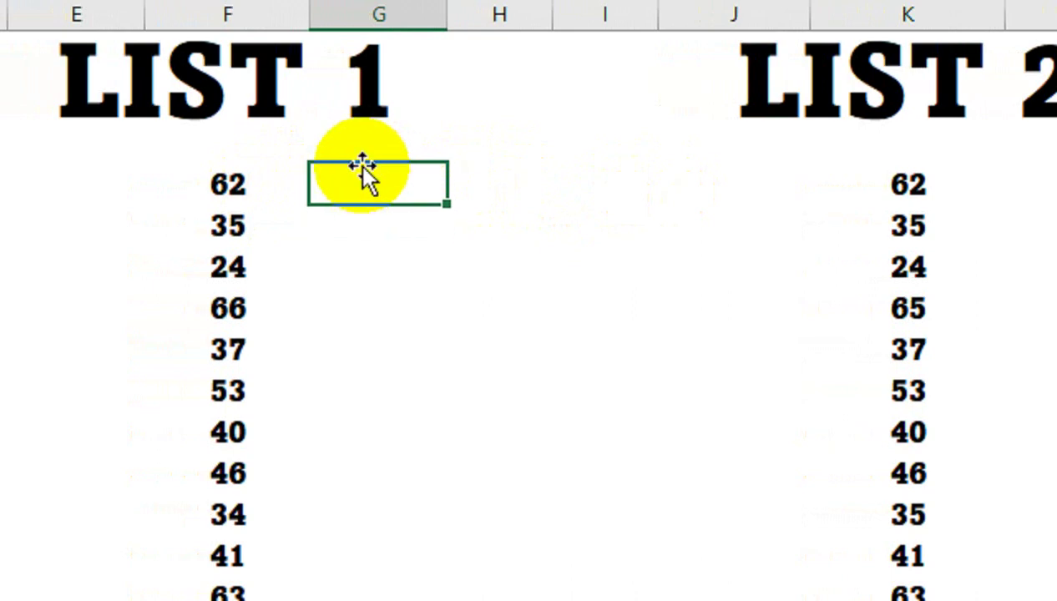
type("=")
left_click(229, 184)
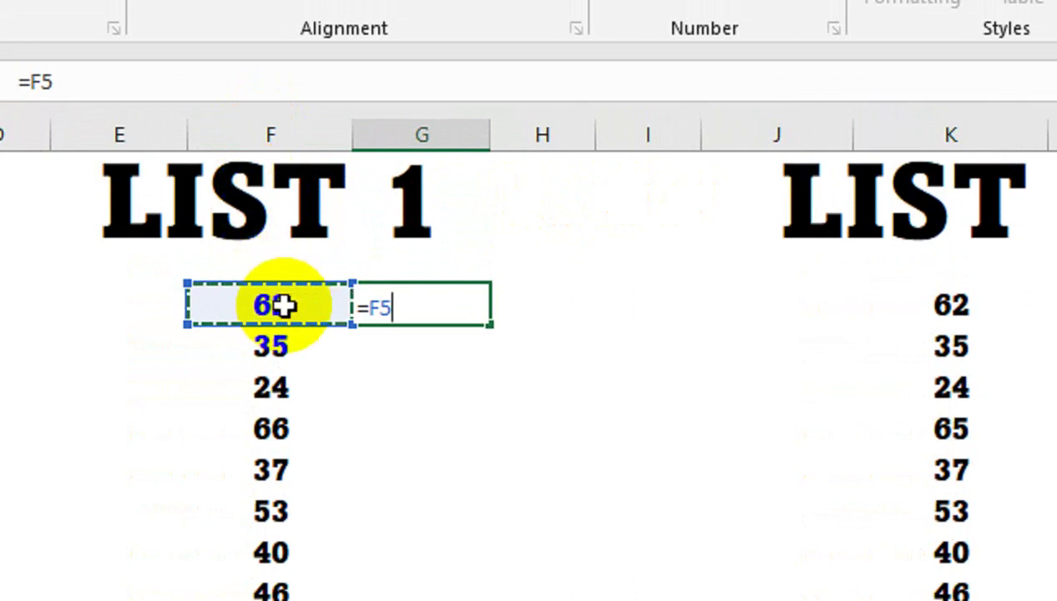
type("=")
left_click(897, 300)
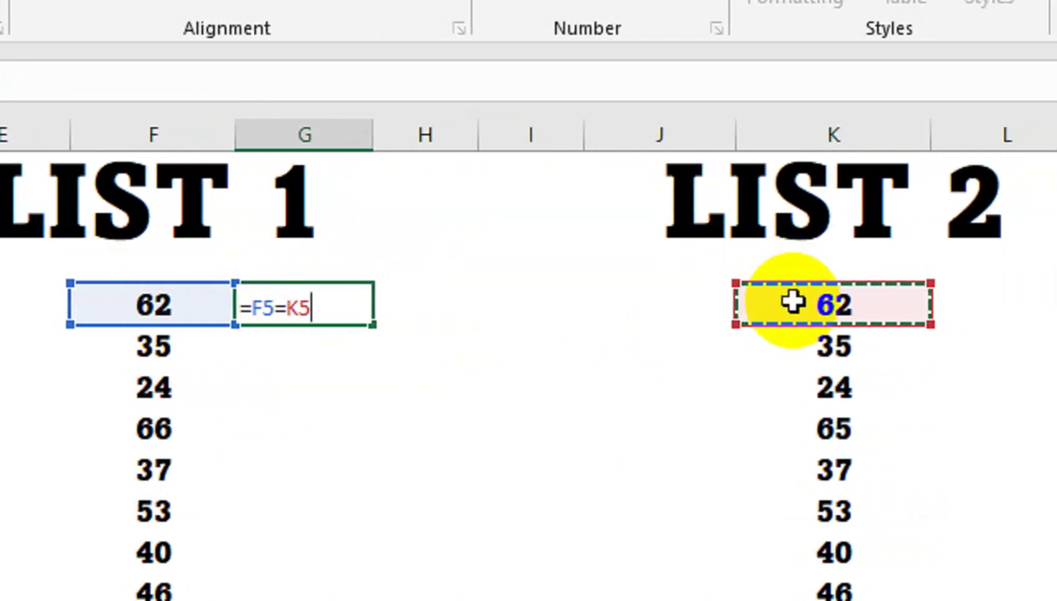
key("Return")
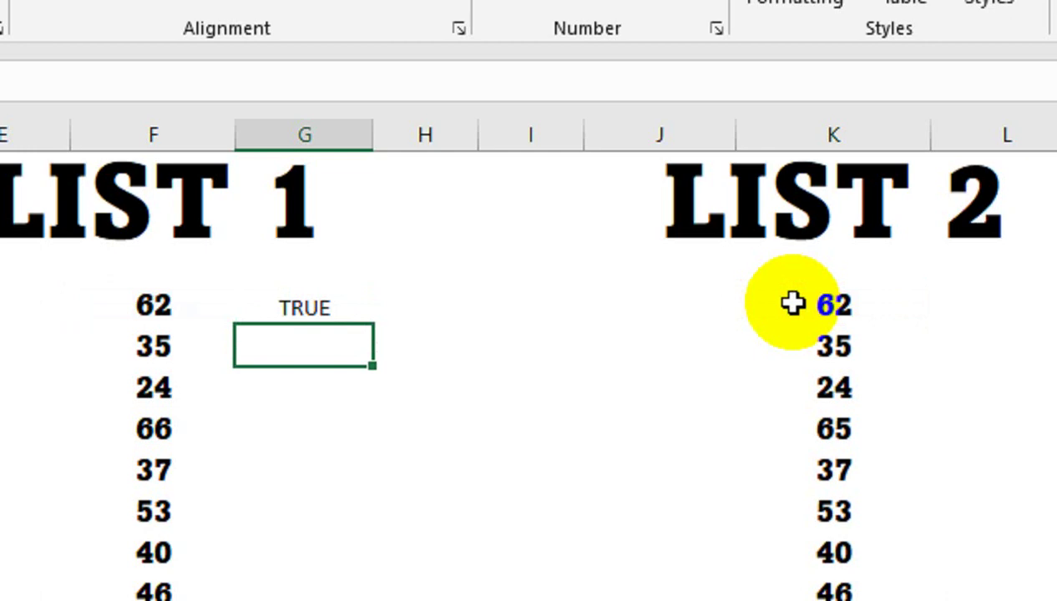
left_click(349, 312)
mouse_move(374, 324)
left_mouse_down()
mouse_move(433, 553)
mouse_move(455, 510)
left_mouse_up()
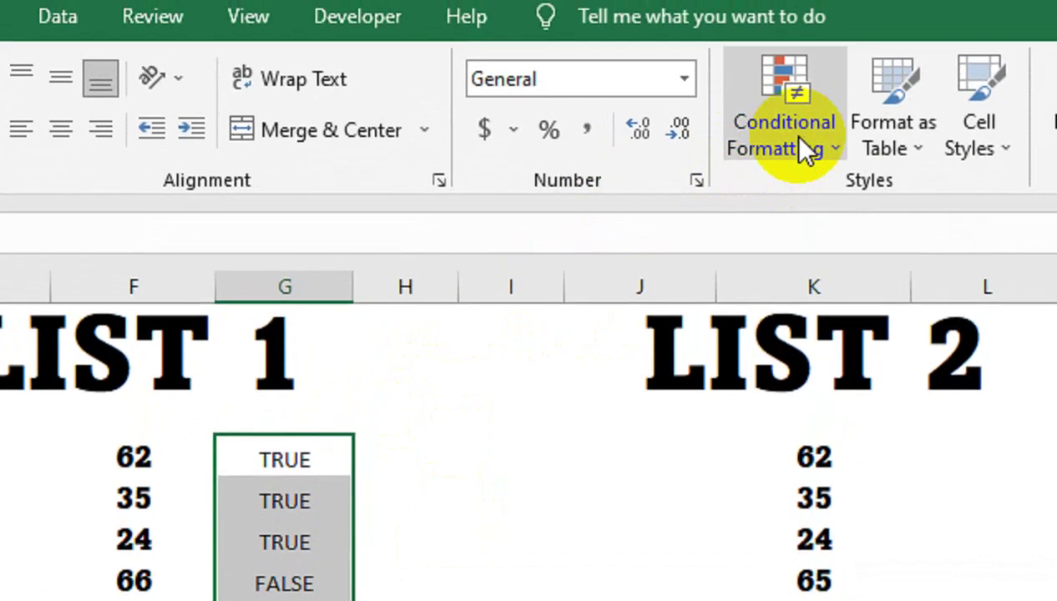
- Add an Equal To FALSE rule to column G with Light Red Fill and Dark Red Text
left_click(779, 170)
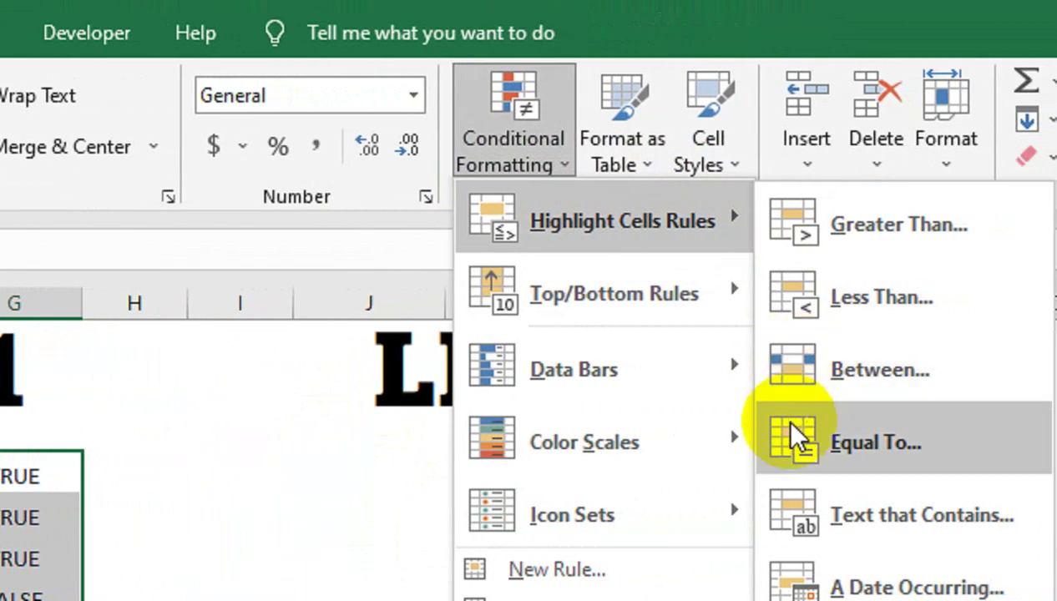
left_click(798, 436)
type("FA")
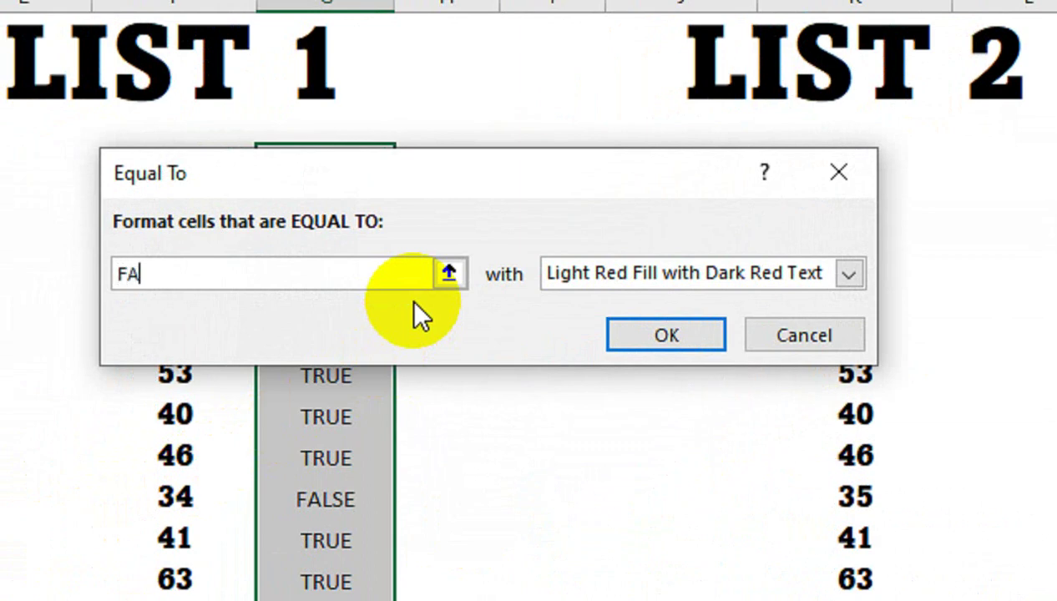
type("LSE")
left_click(638, 334)
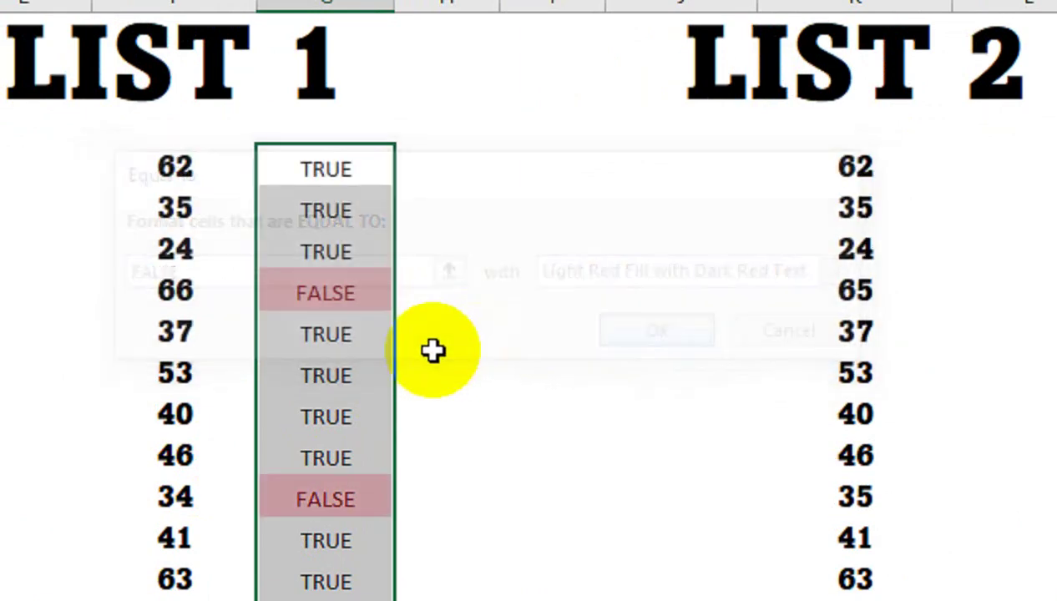
left_click(434, 165)
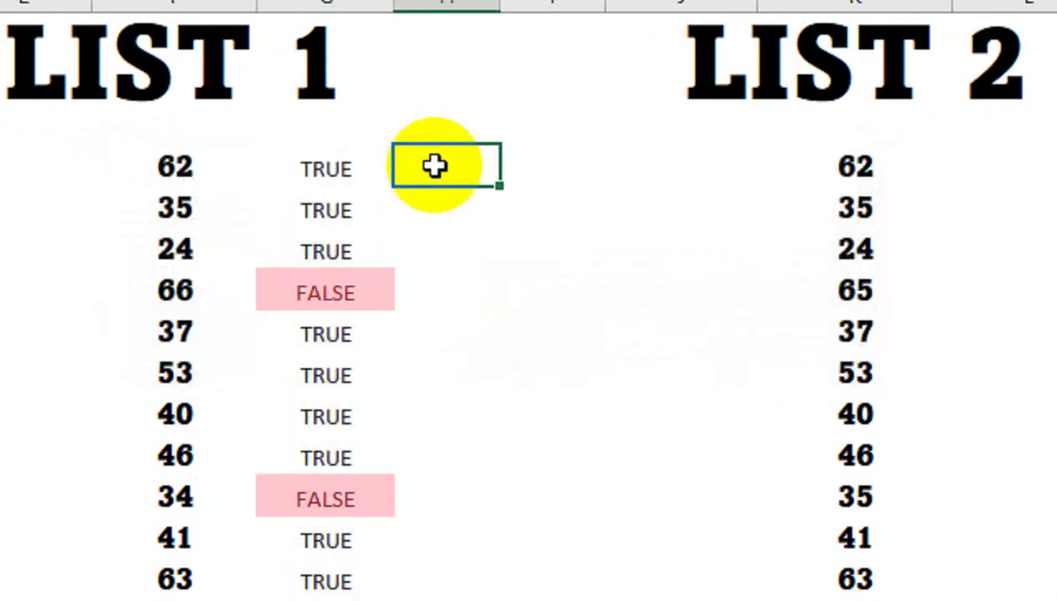
- Enter =EXACT(F5,K5) in H5 and fill it down column H
type("=EXT")
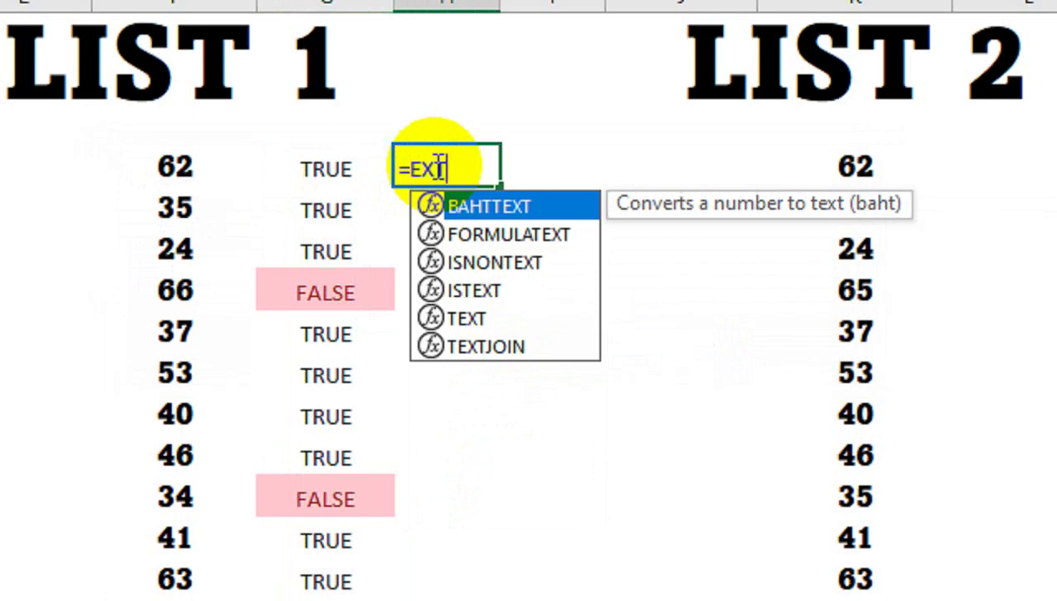
key("BackSpace")
type("a")
key("Tab")
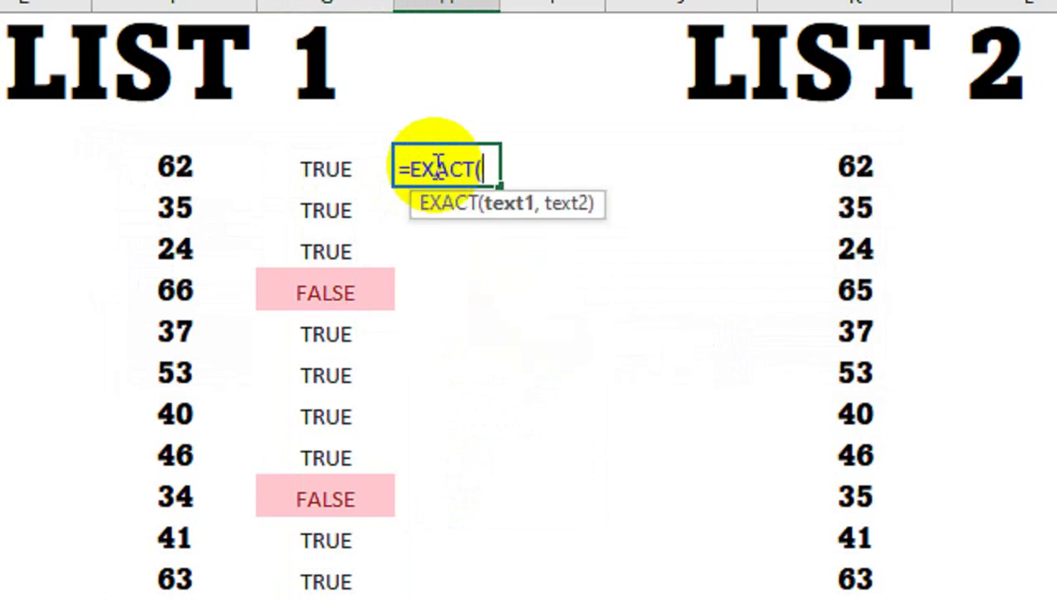
left_click(205, 168)
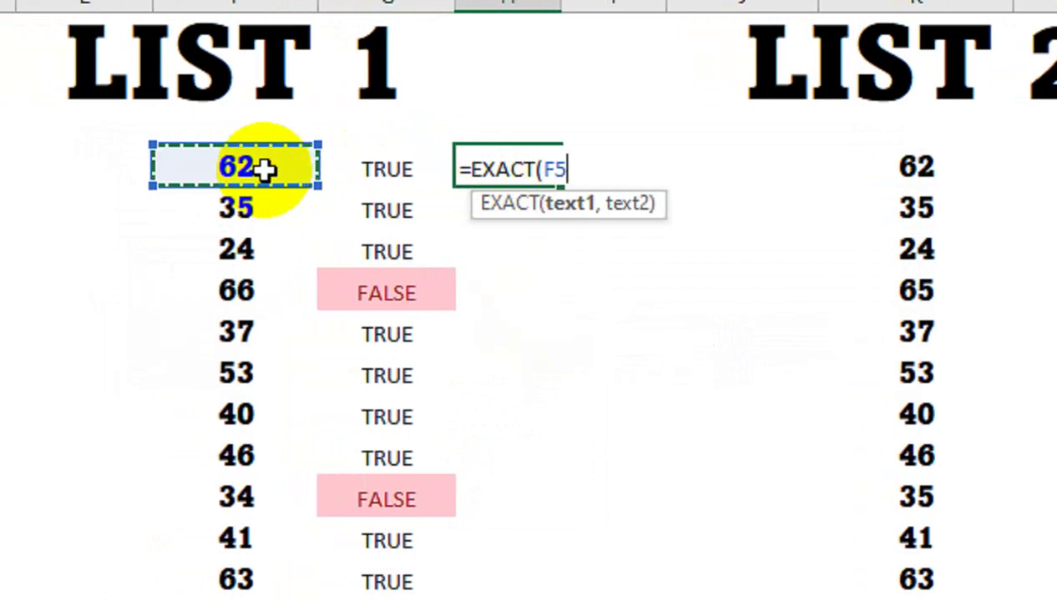
type(",")
left_click(794, 167)
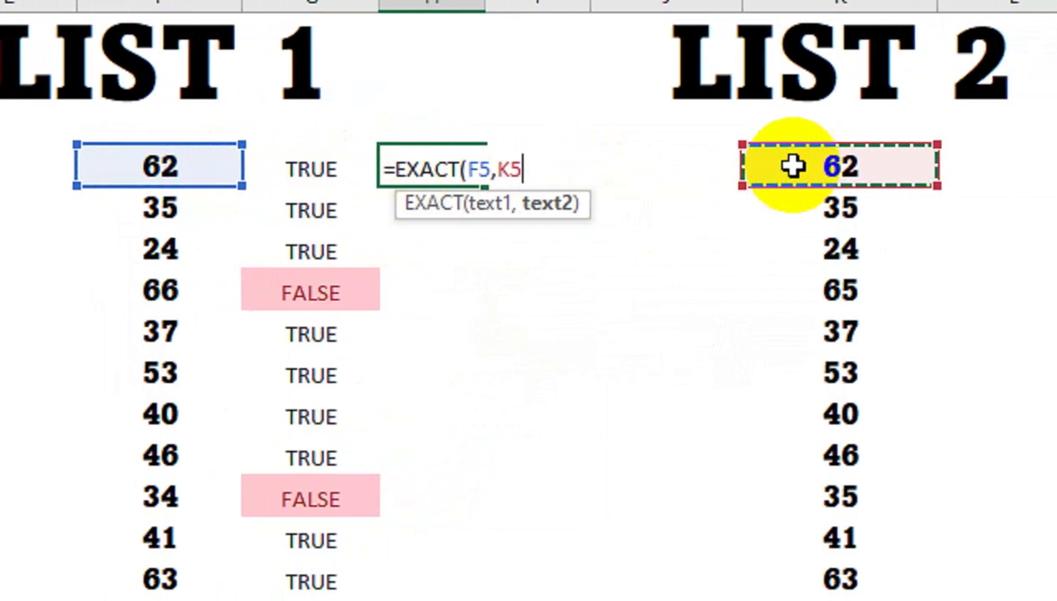
type(")")
key("Return")
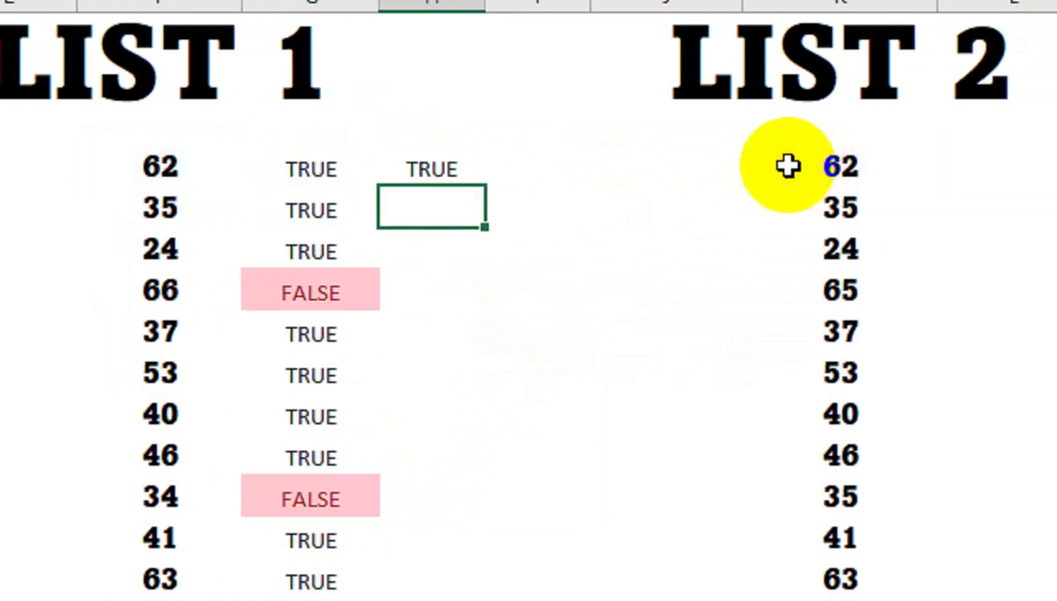
left_click(459, 167)
double_click(485, 185)
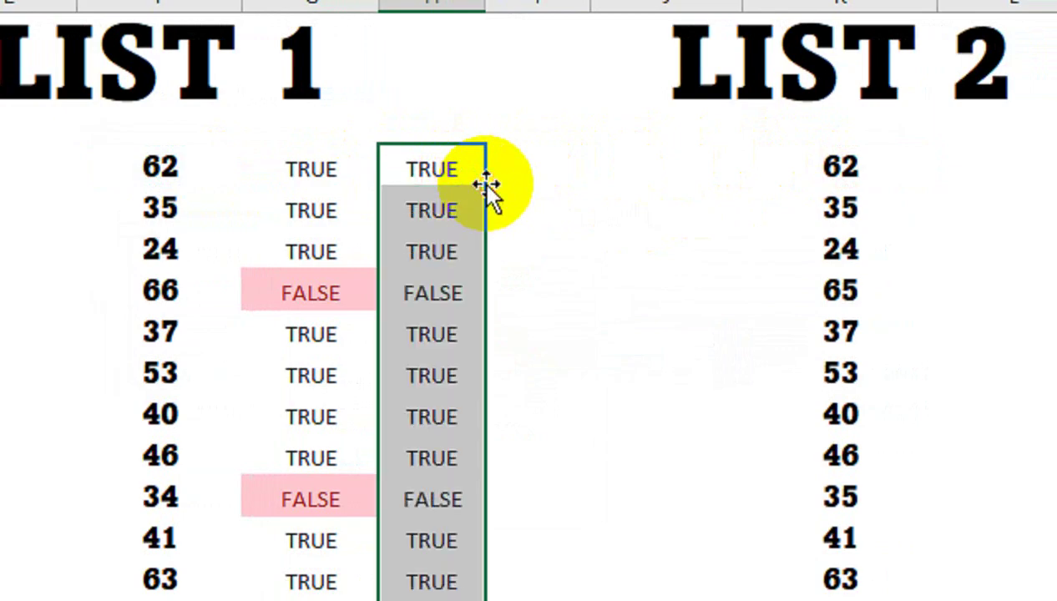
left_click(313, 165)
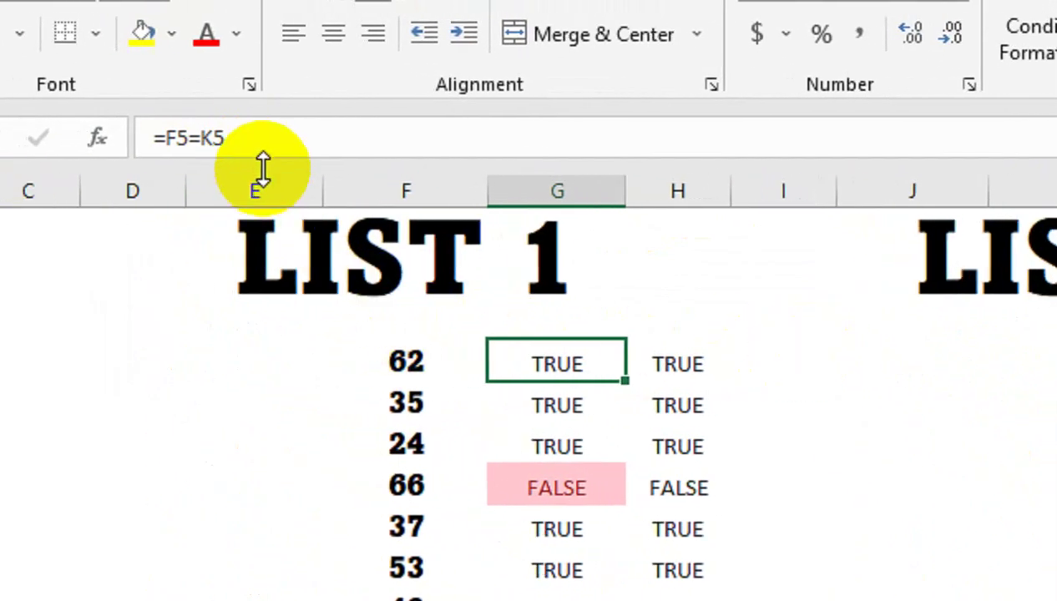
- Rewrite H5 as =IF(EXACT(F5,K5),"YES","NO")
left_click(653, 362)
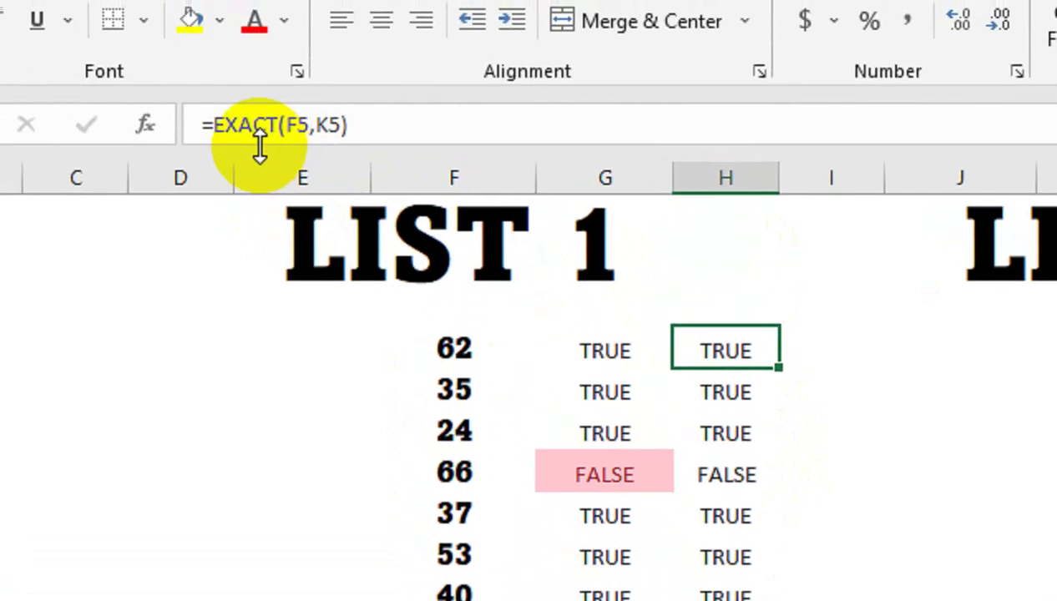
left_click(263, 153)
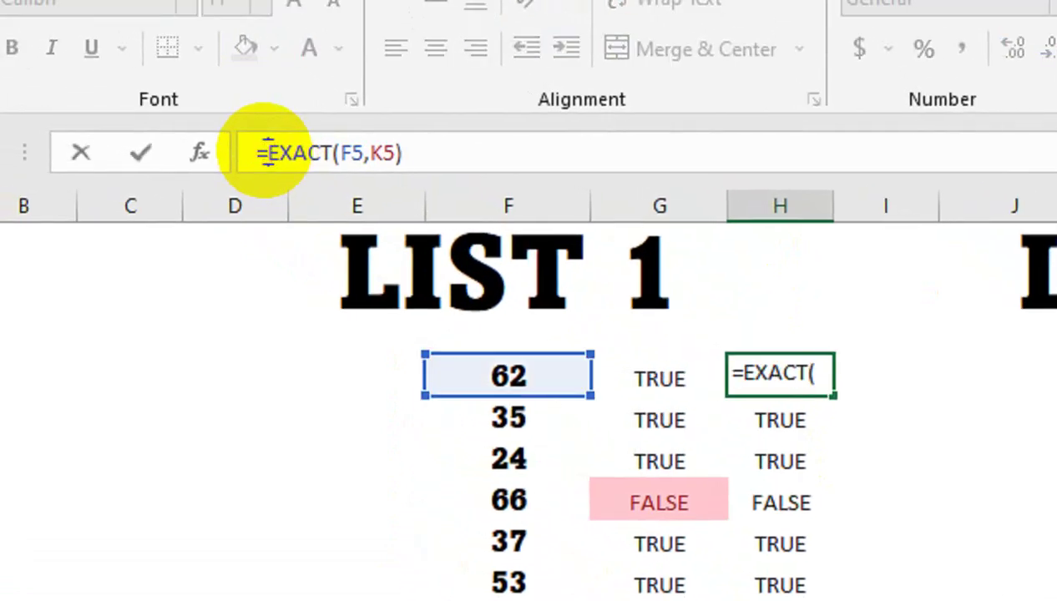
type("IF(")
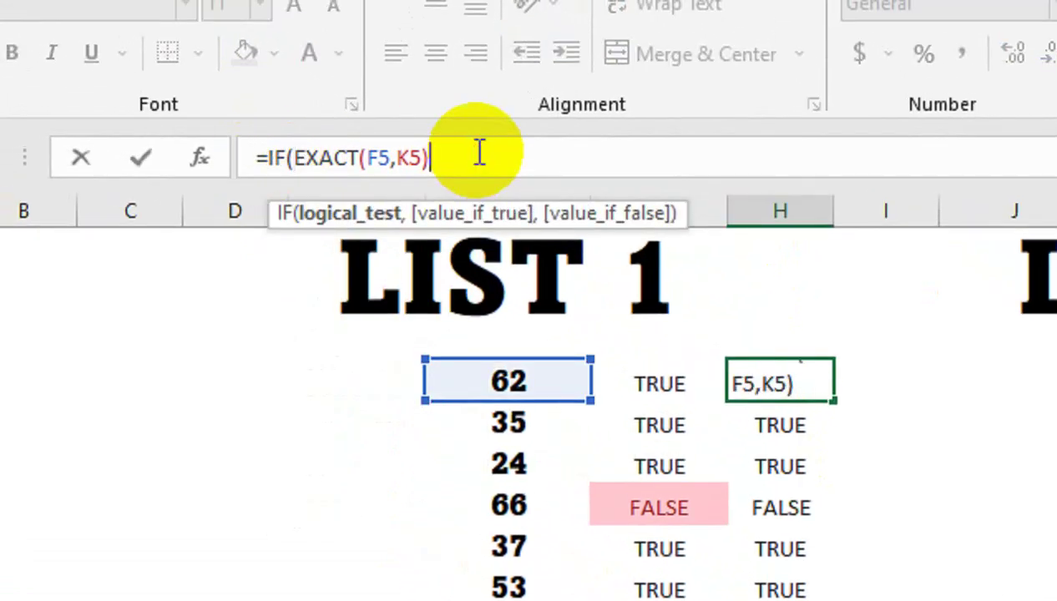
type(",\"YES")
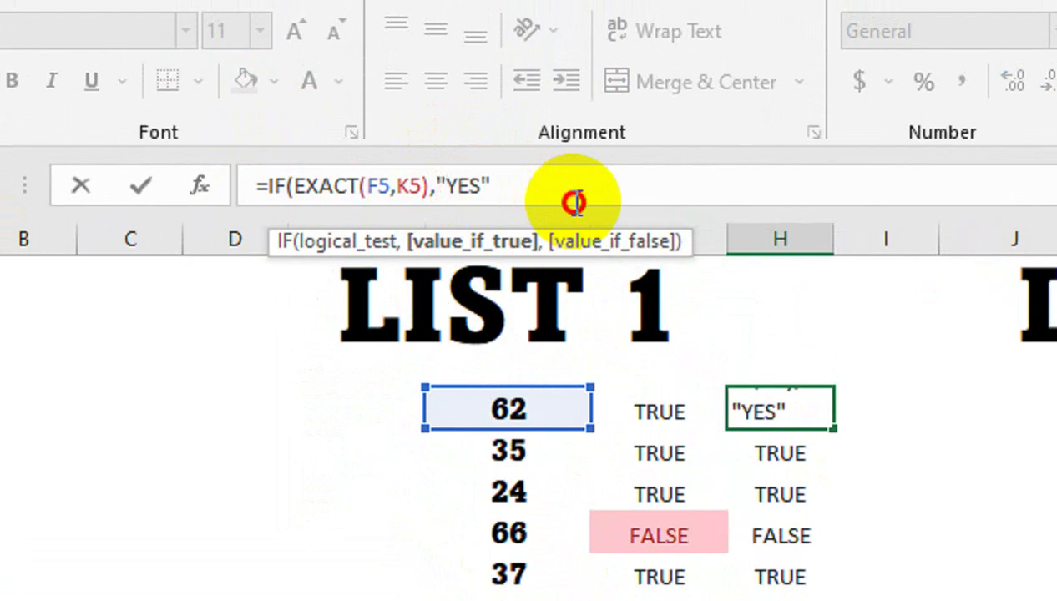
type(",K5")
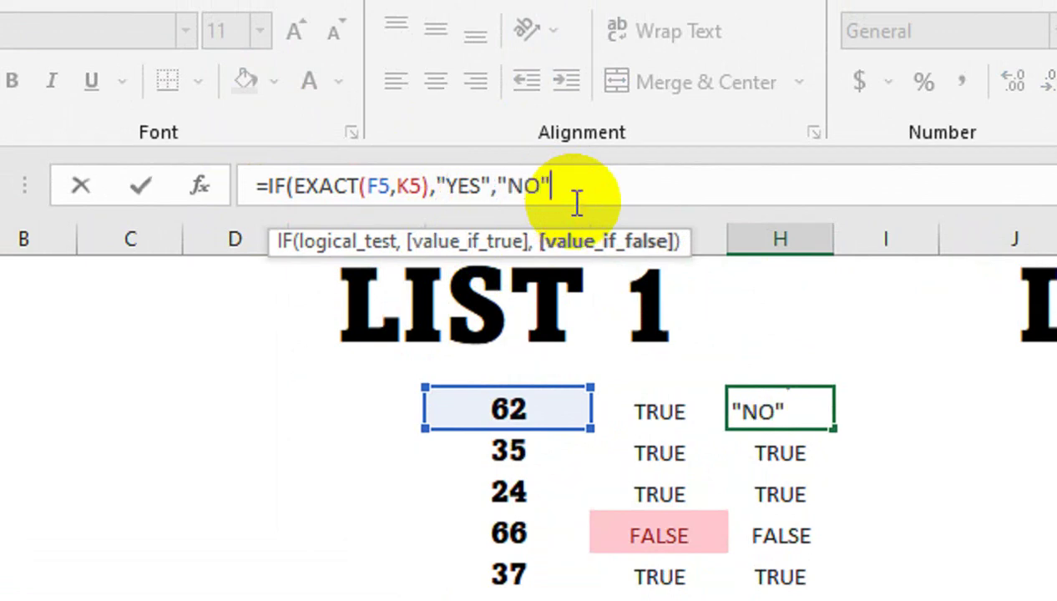
type(")")
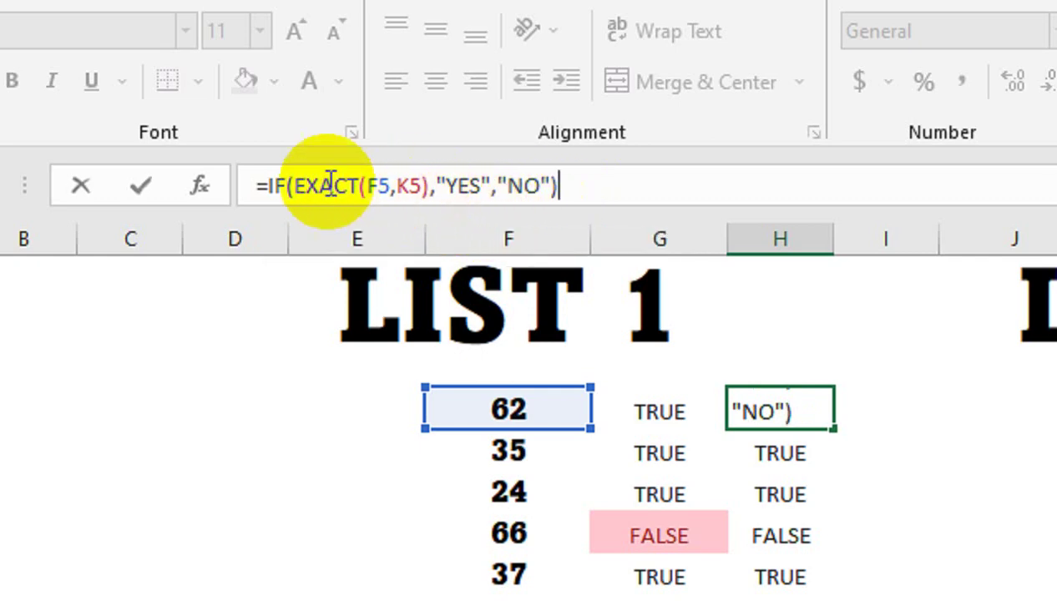
key("Return")
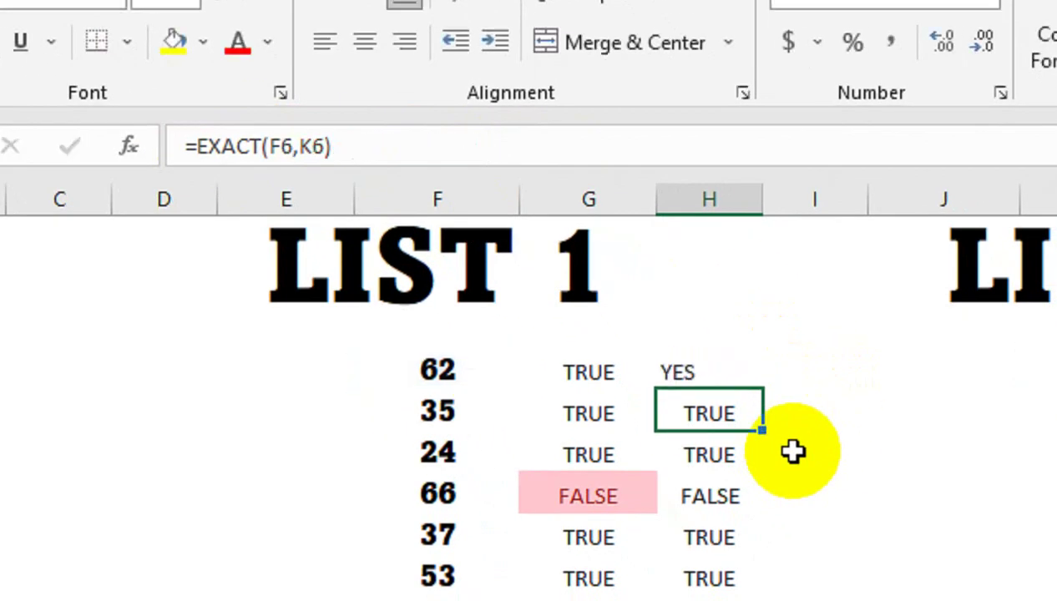
- Copy the YES/NO formula from H5 down column H
left_click(739, 371)
double_click(767, 390)
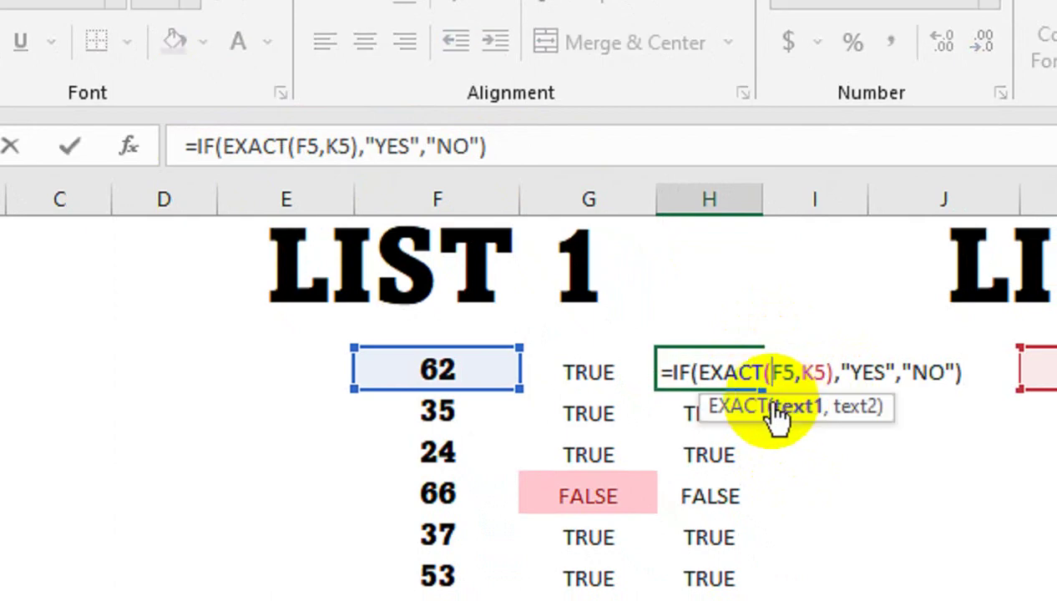
left_click(749, 422)
left_click(739, 380)
left_click_drag(762, 389, 779, 503)
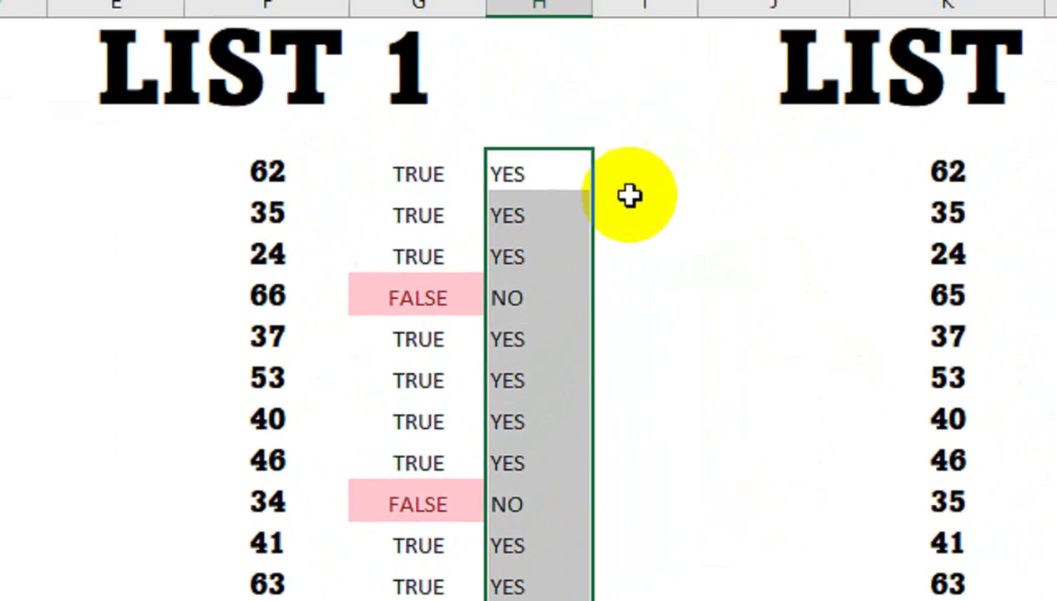
left_click(640, 197)
type("=")
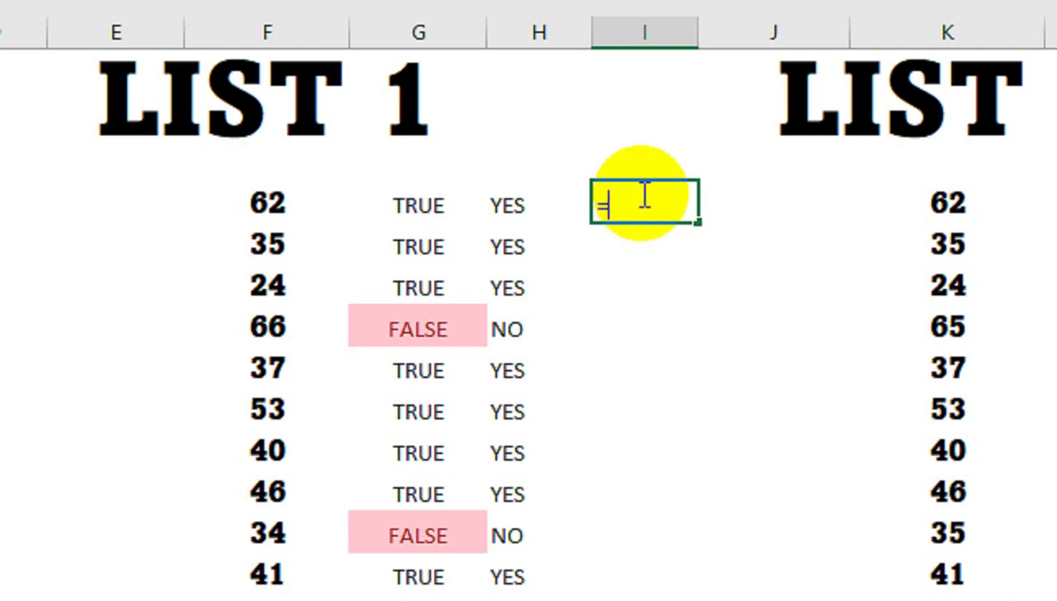
- Abandon the unfinished =IFERROR(VLOOKUP( formula in I5 and move right toward L5
type("IFERROR(V")
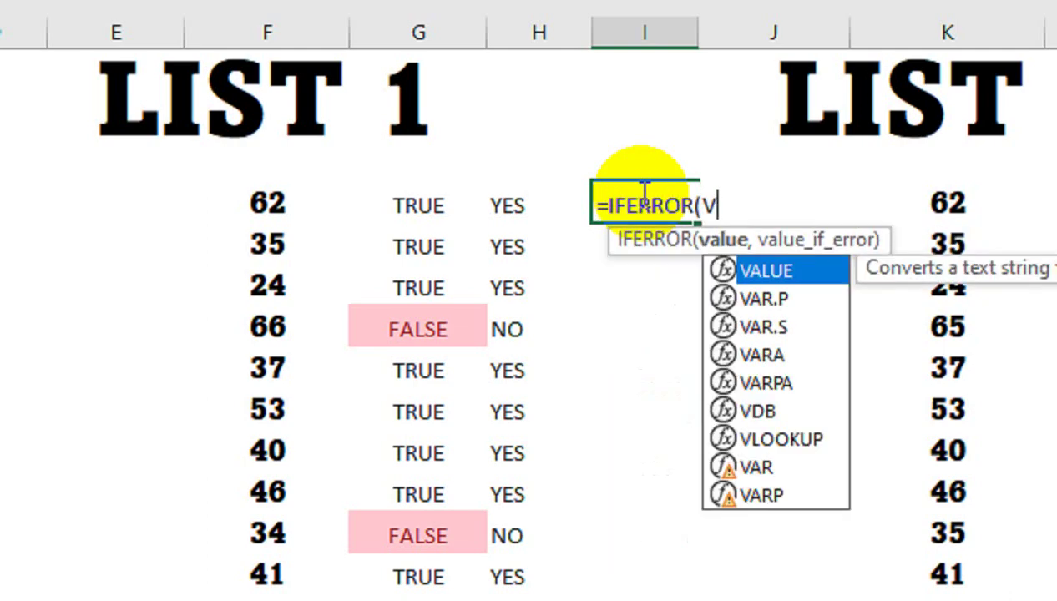
type("LOOKUP(")
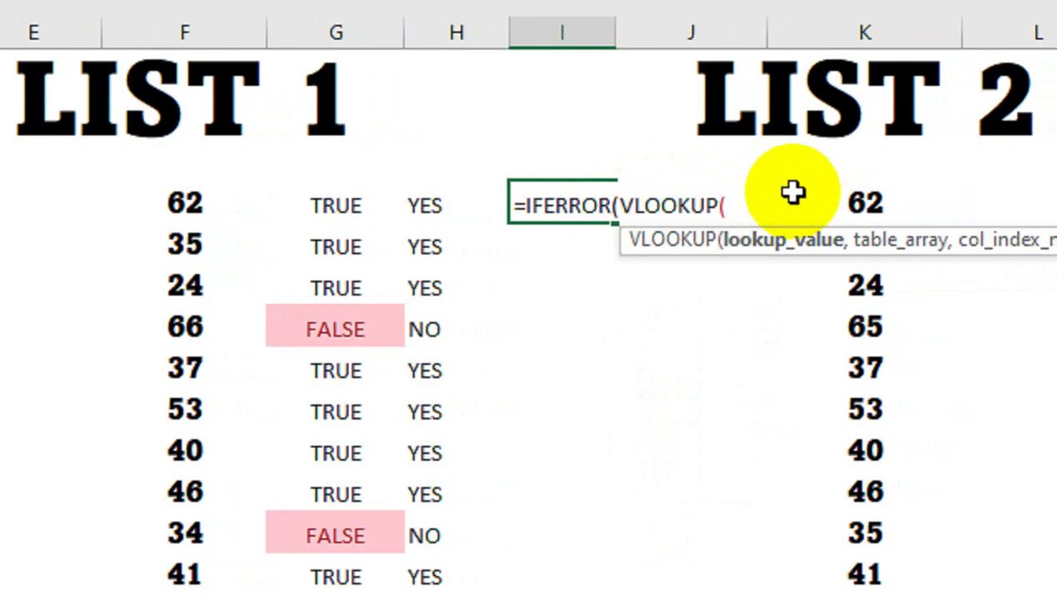
key("BackSpace")
key("BackSpace")
key("BackSpace")
key("BackSpace")
key("BackSpace")
key("BackSpace")
key("BackSpace")
key("Right")
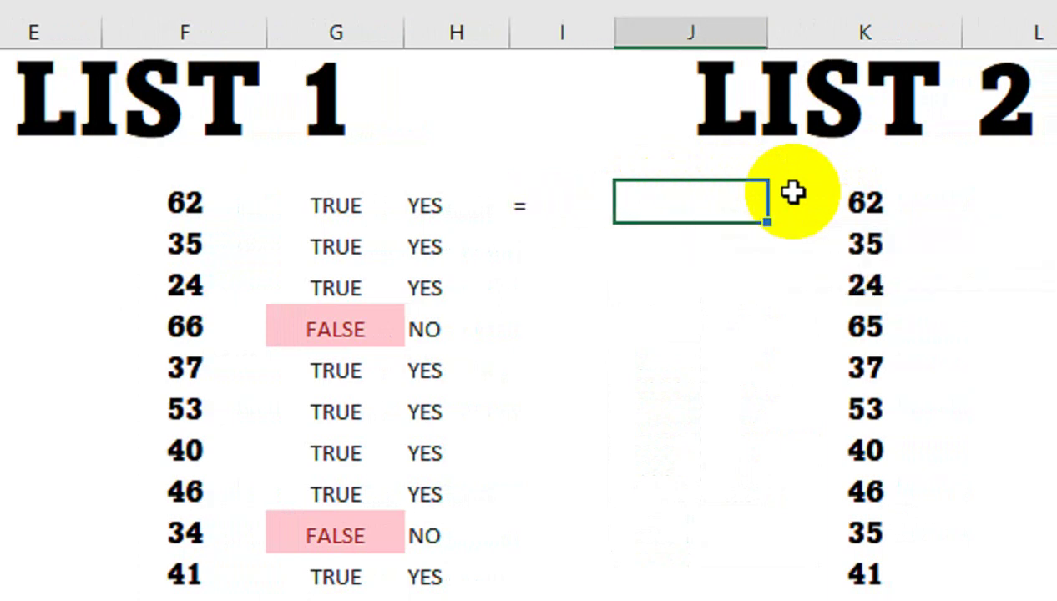
key("Right")
key("Right")
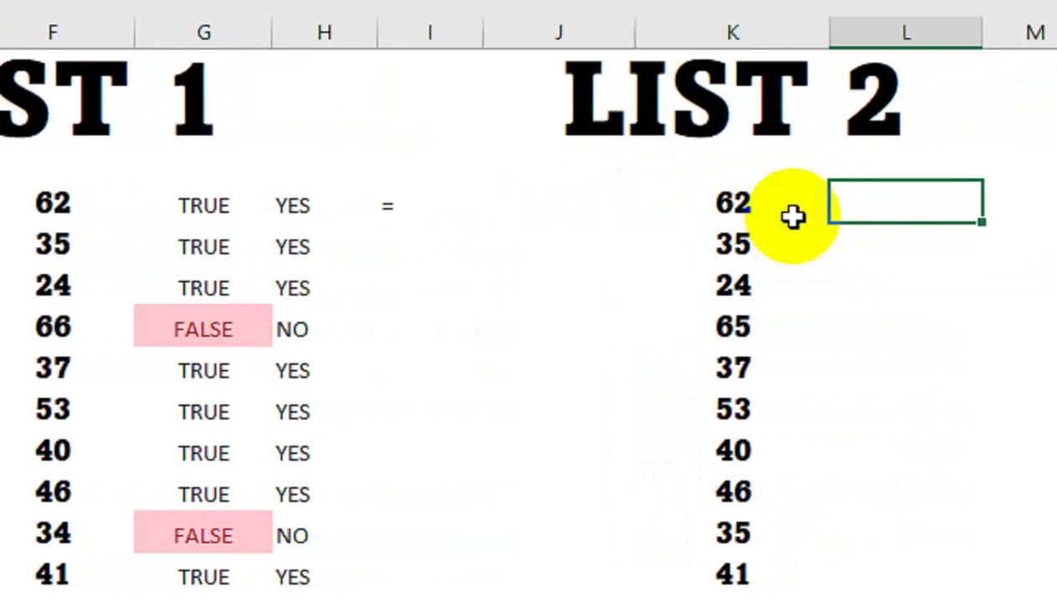
- Enter =IFERROR(VLOOKUP(K5,$F$5:$F$19,1,FALSE),"NO MATCH") in L5
type("=IF")
key("Down")
key("Tab")
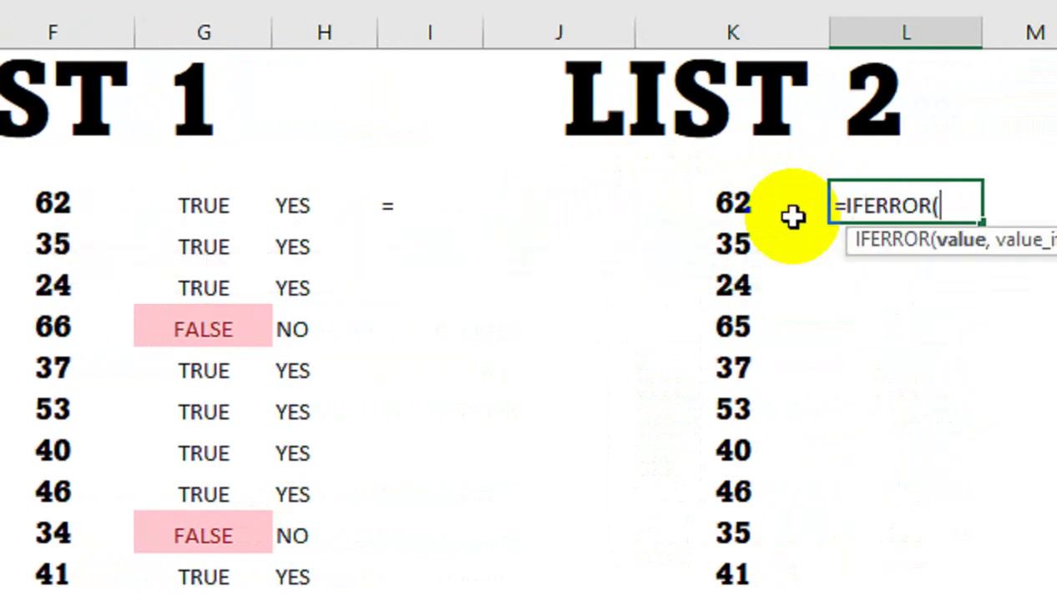
type("VL")
key("Tab")
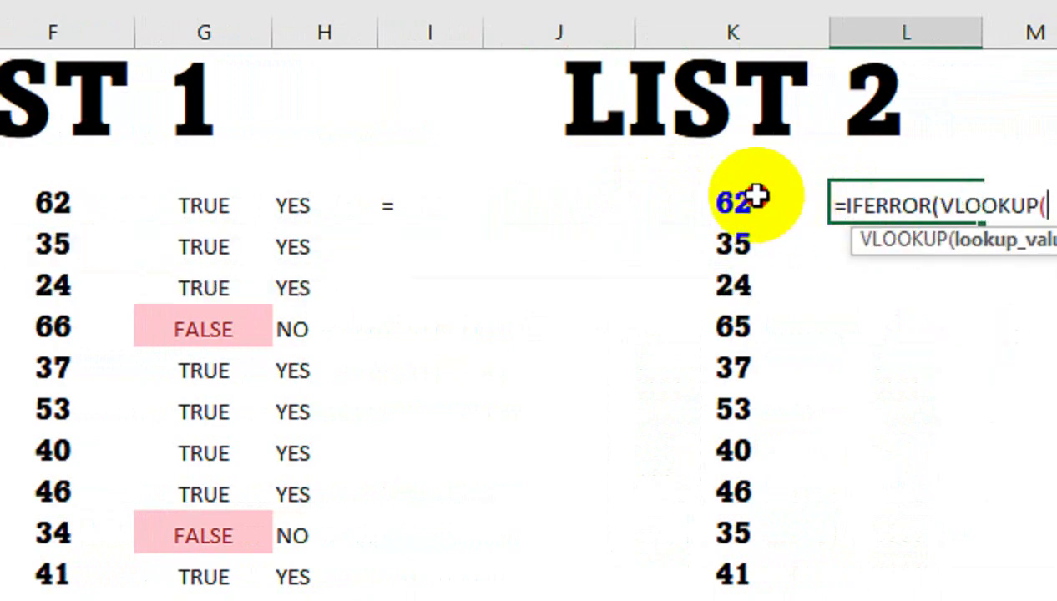
left_click(746, 203)
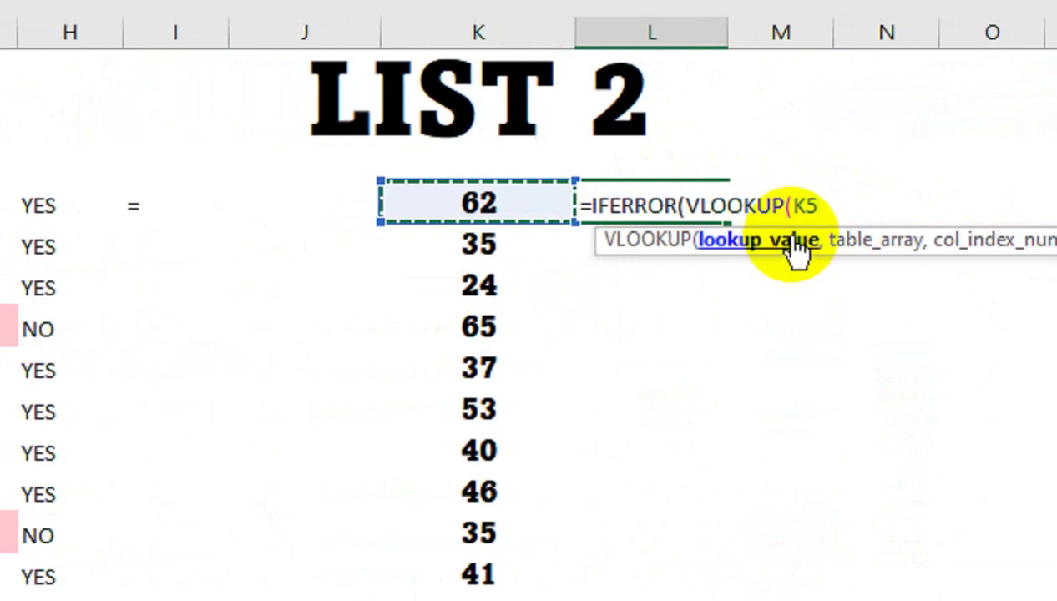
type(",")
mouse_move(268, 205)
left_mouse_down()
mouse_move(249, 382)
mouse_move(278, 483)
left_mouse_up()
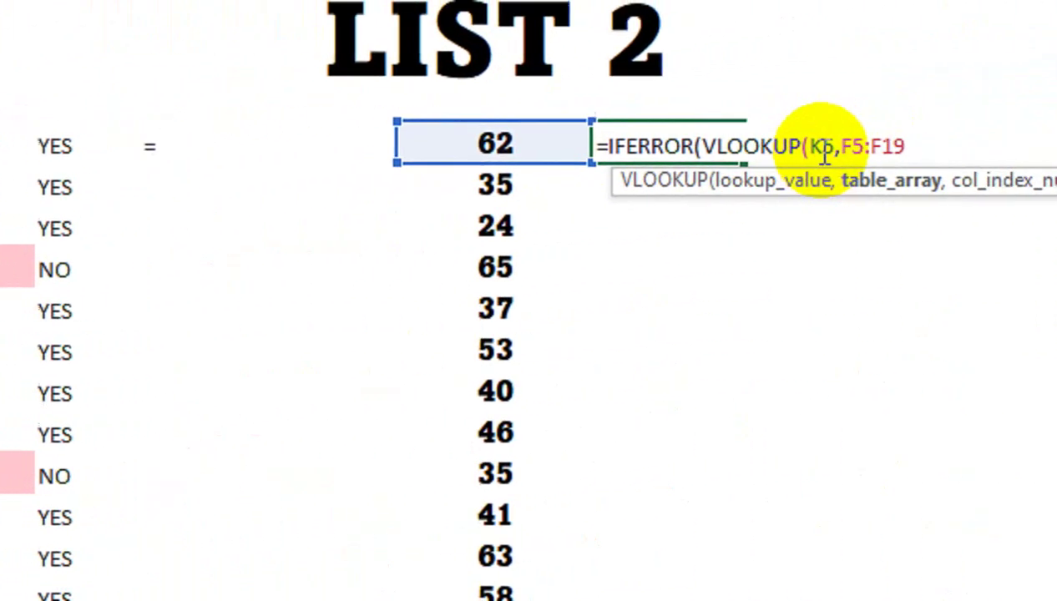
key("F4")
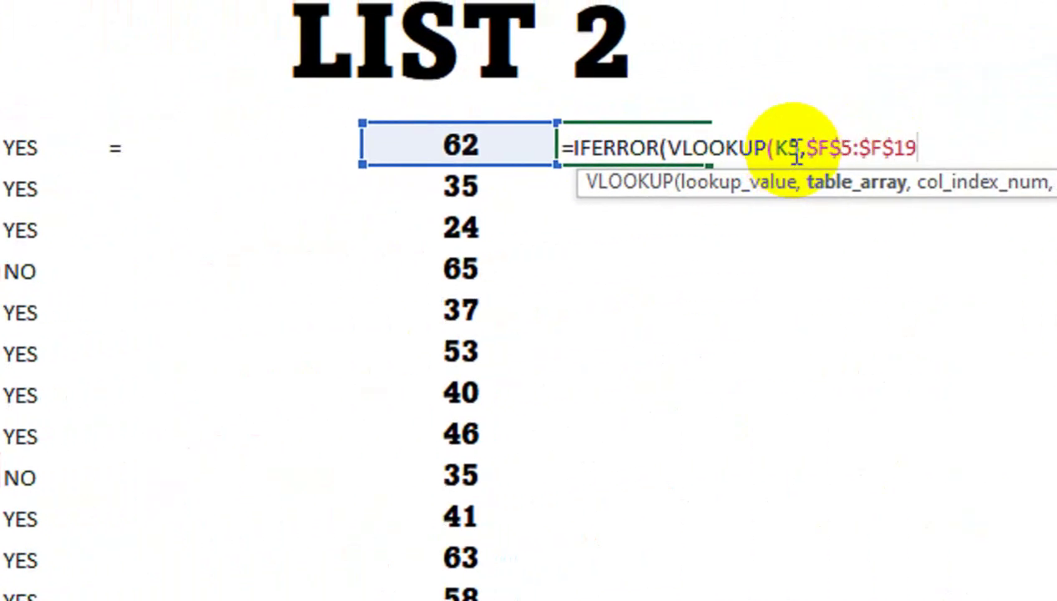
type(",1")
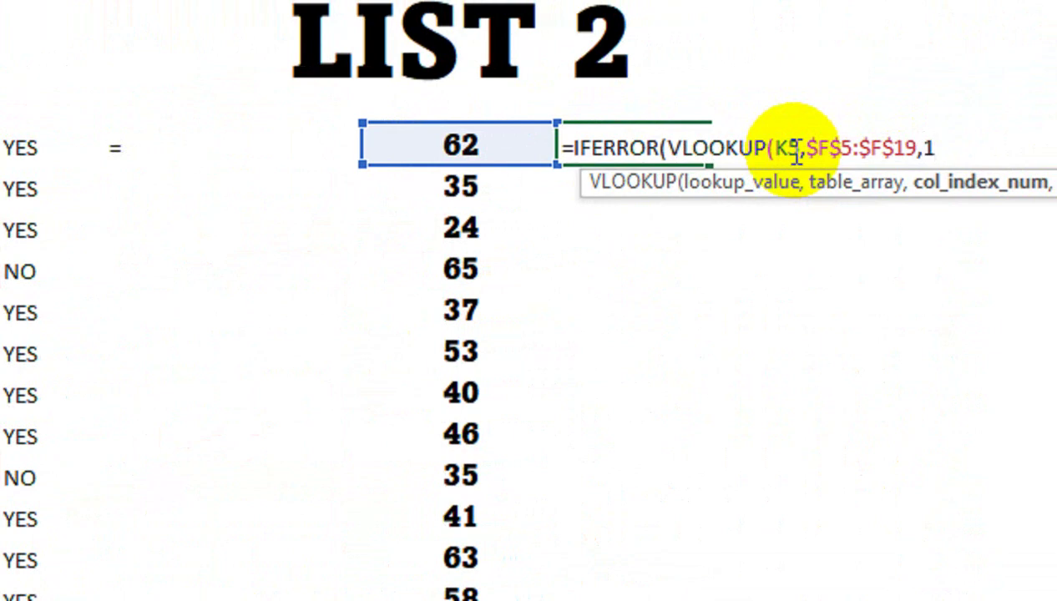
type(",")
key("Down")
key("Tab")
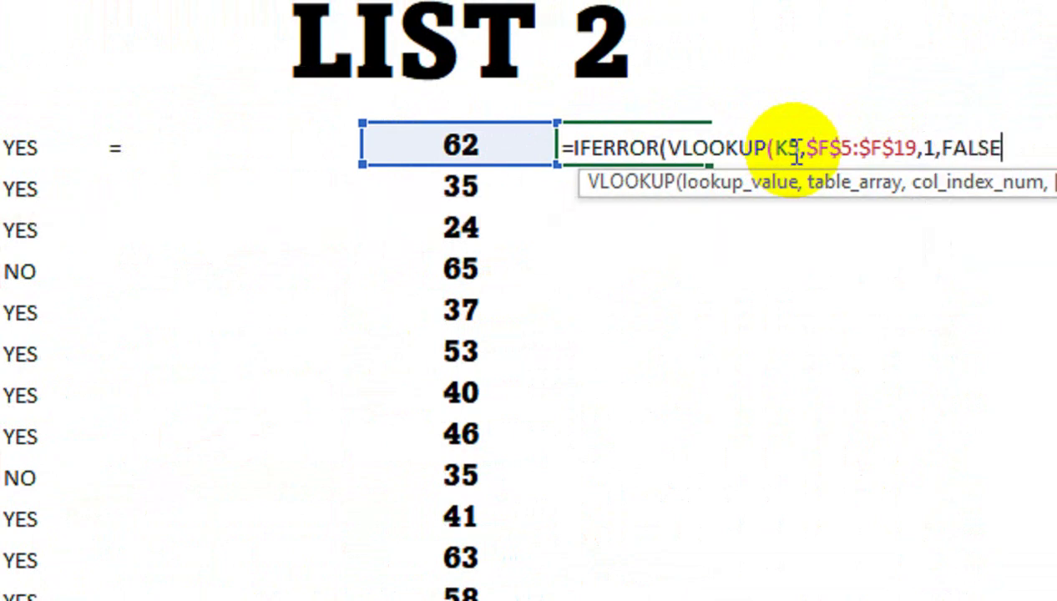
type("),\"NO MATCH")
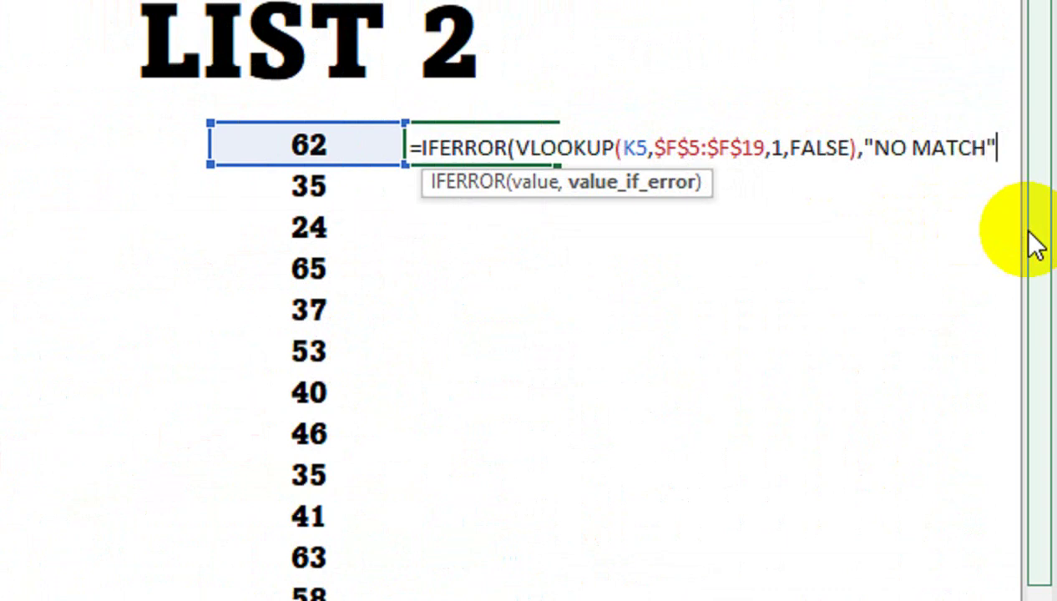
type(")")
key("Return")
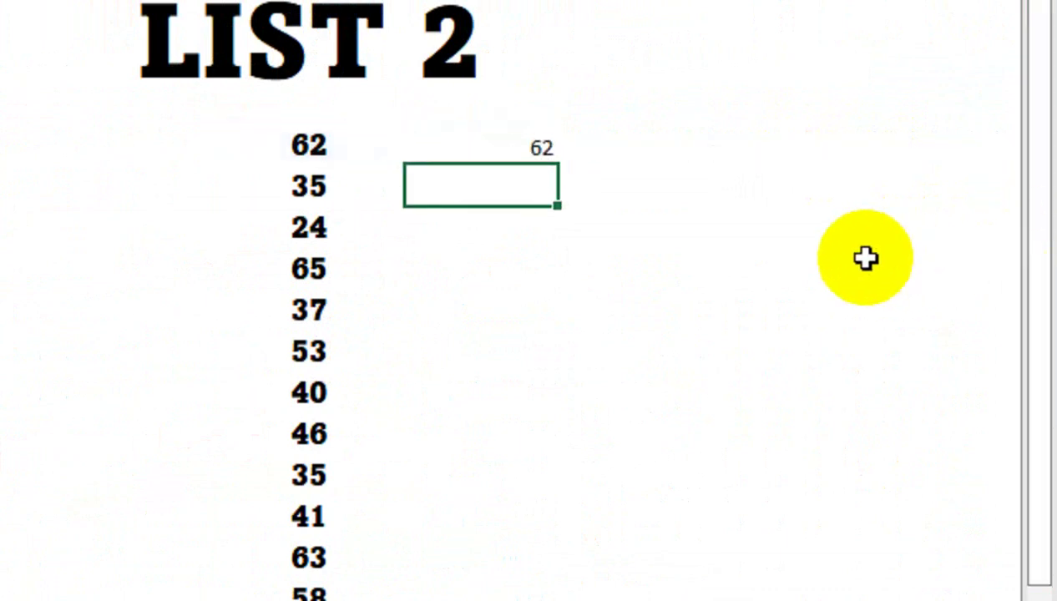
- Fill the lookup formula down column L and check a NO MATCH result
left_click(450, 150)
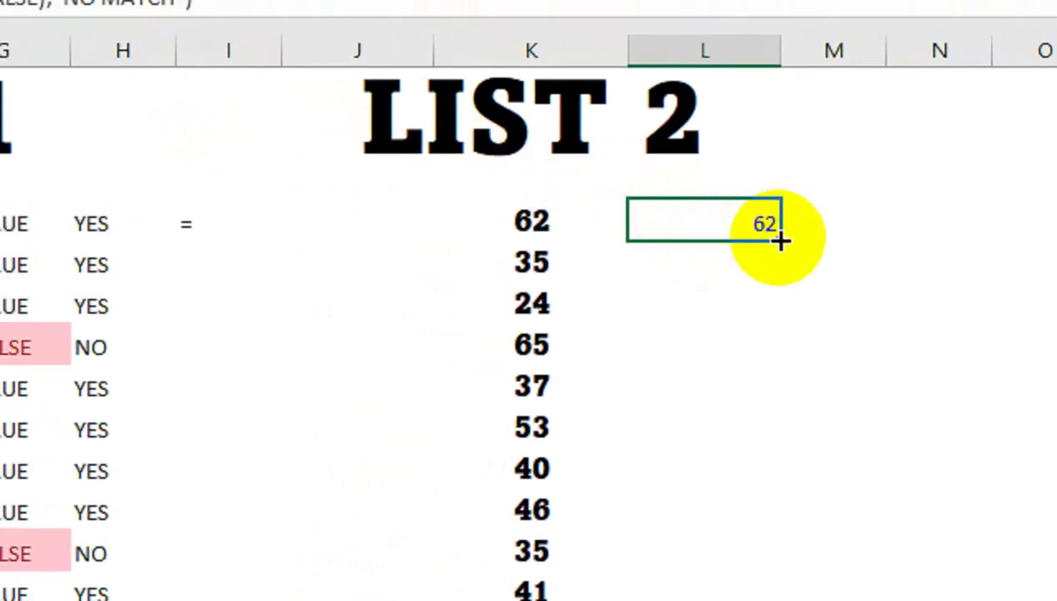
double_click(781, 241)
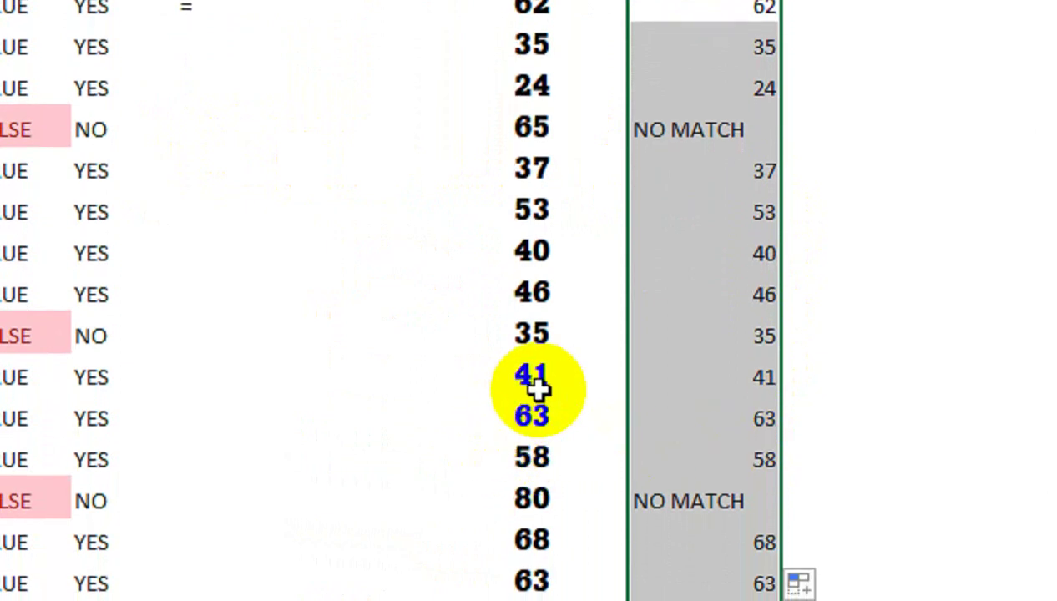
left_click(761, 18)
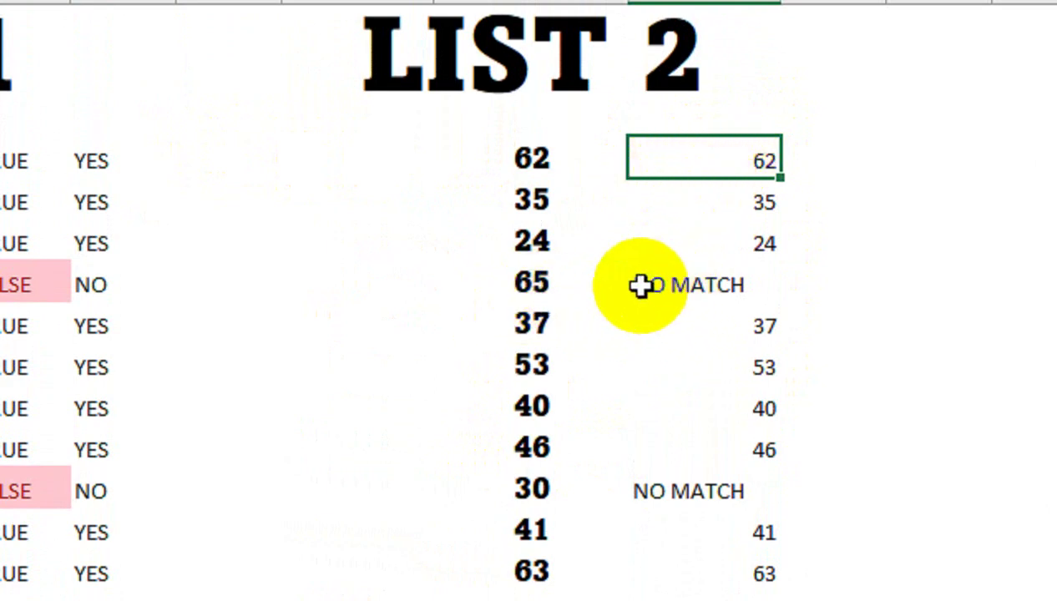
left_click(678, 286)
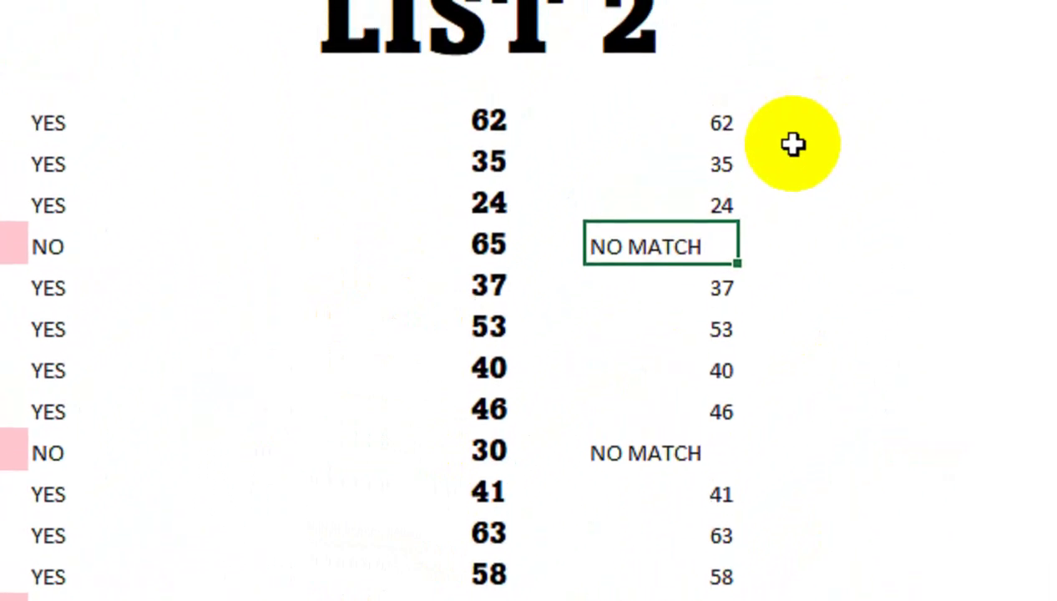
- Enter =MATCH(K5,$F$5:$F$19,0) in M5
left_click(790, 151)
type("=")
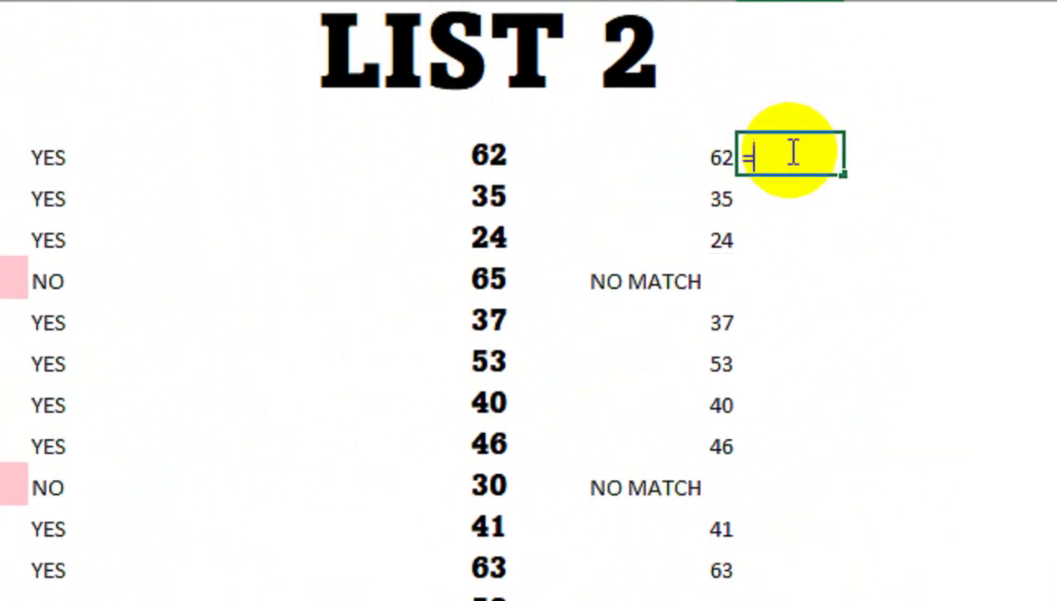
type("MAT")
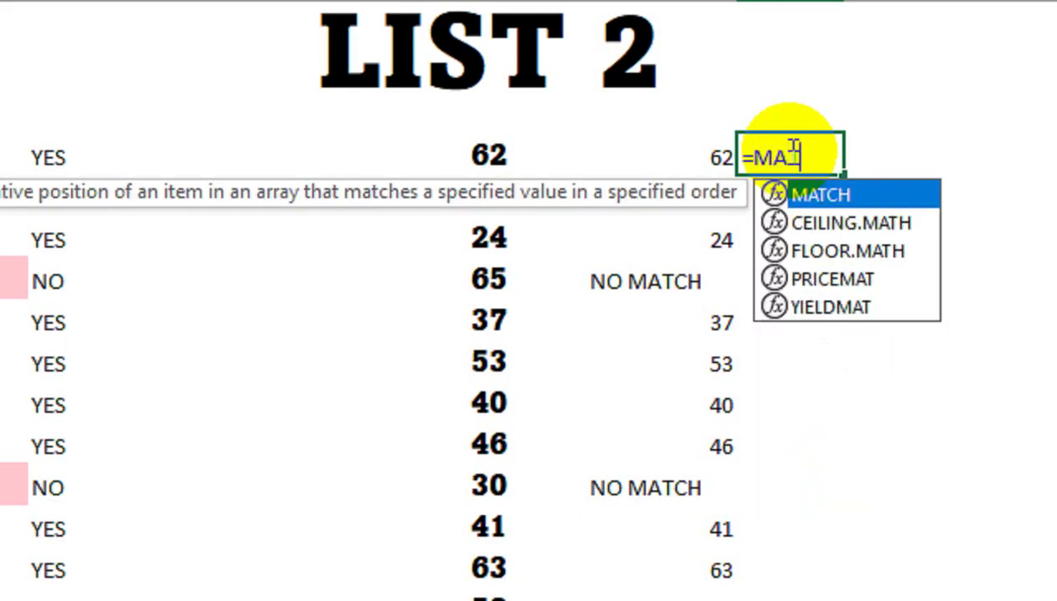
key("Tab")
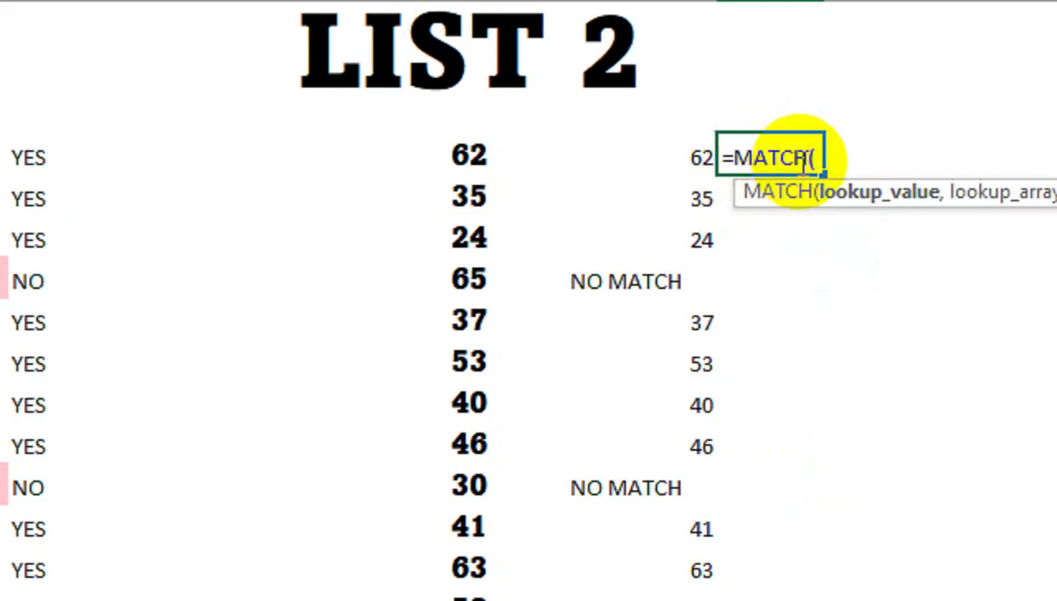
left_click(398, 167)
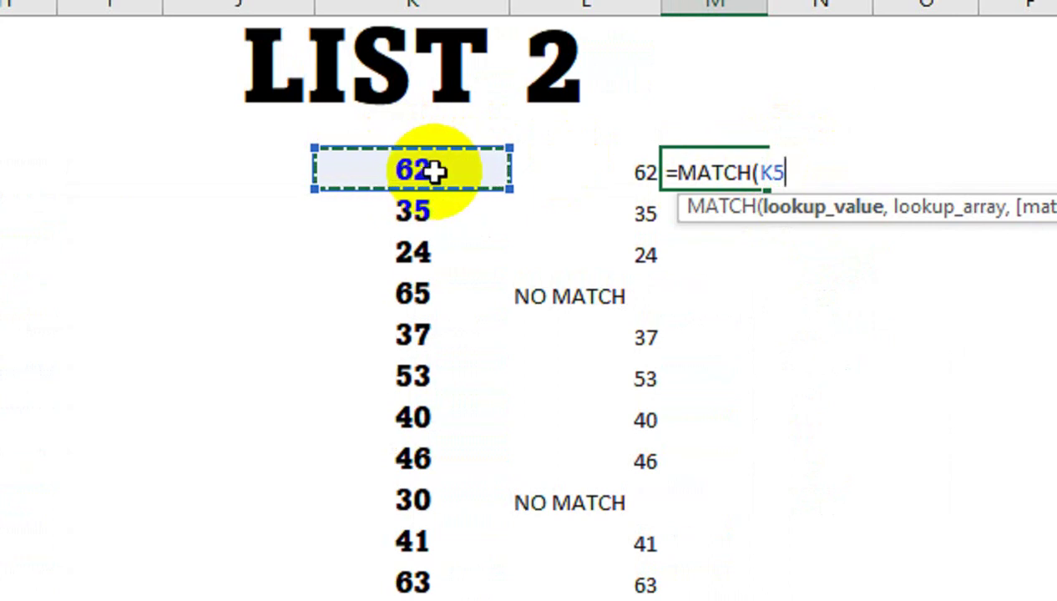
type(",")
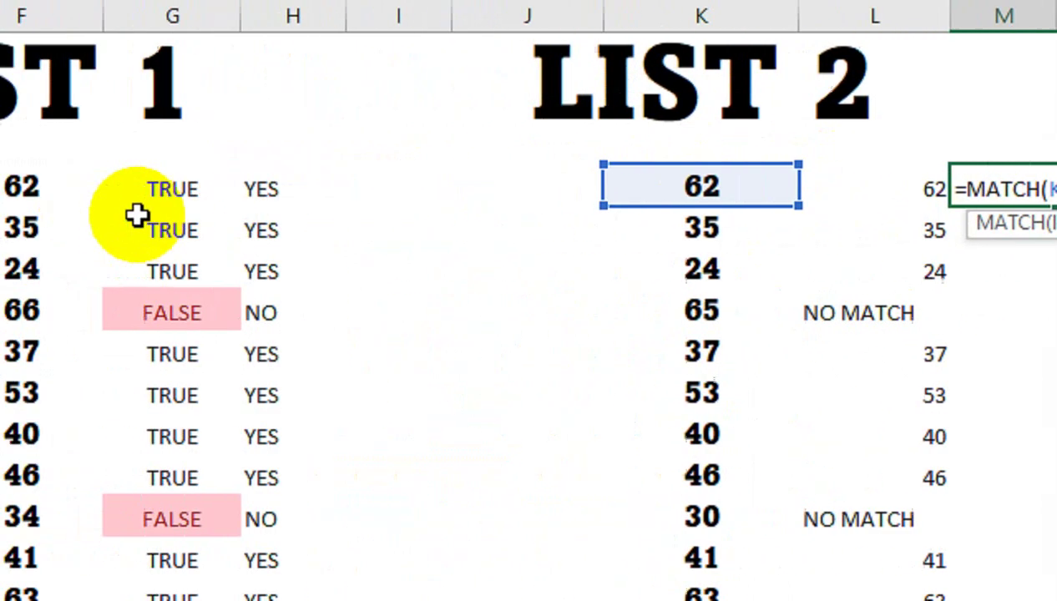
left_click_drag(259, 189, 259, 489)
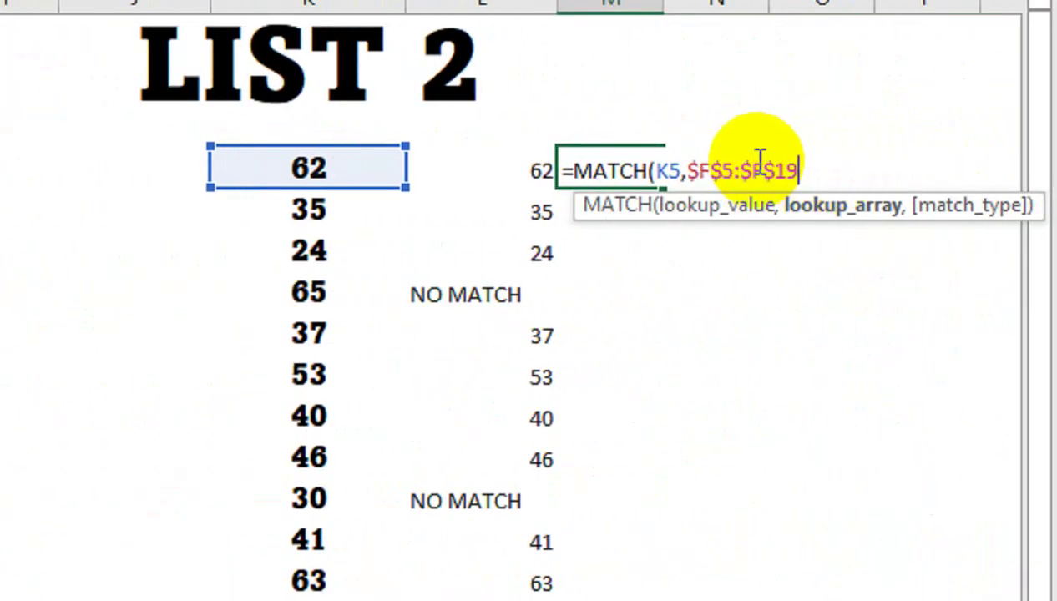
type(",")
key("Down")
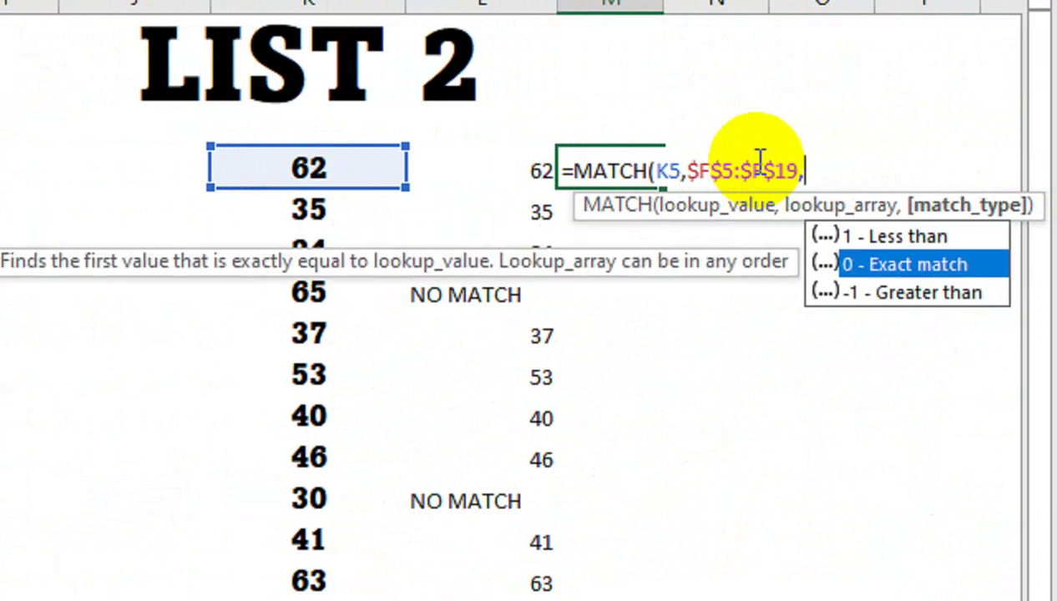
key("Tab")
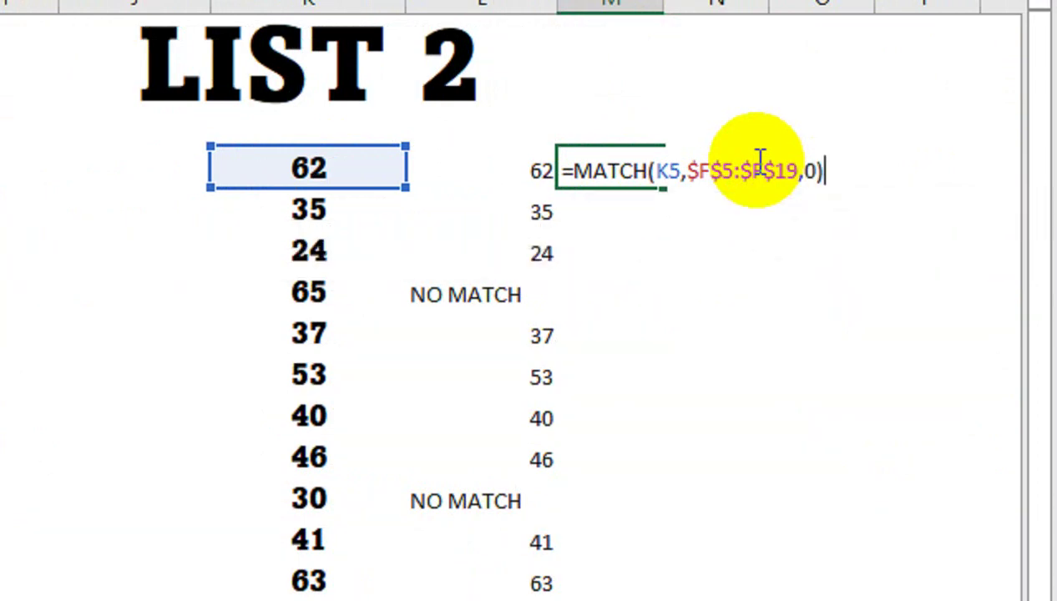
key("Return")
- Copy the MATCH formula down column M
left_click(602, 161)
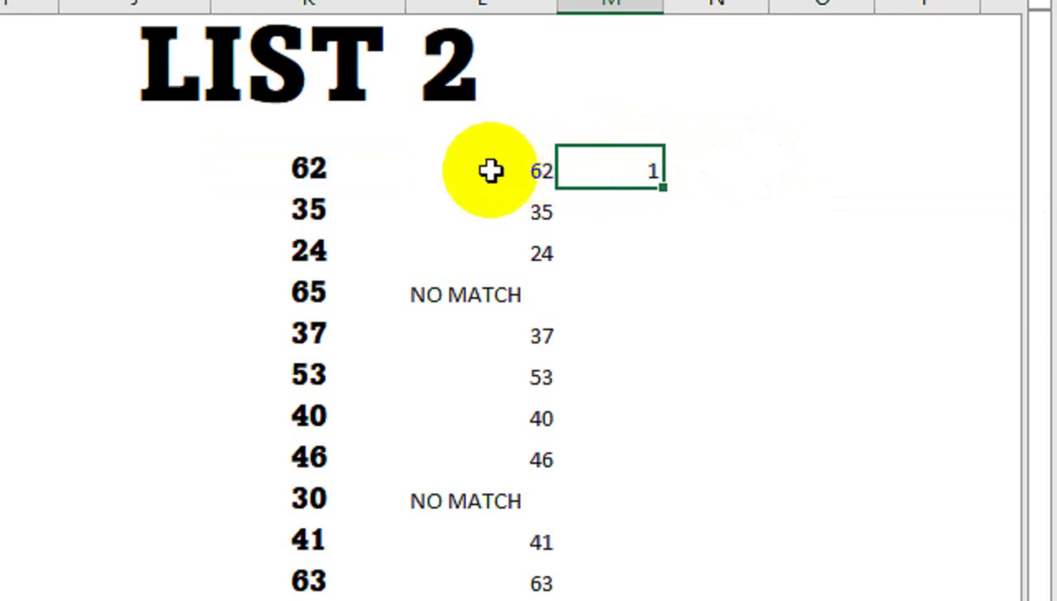
mouse_move(663, 188)
left_mouse_down()
mouse_move(687, 449)
mouse_move(734, 429)
left_mouse_up()
scroll(687, 288, "up", 1)
scroll(687, 288, "up", 1)
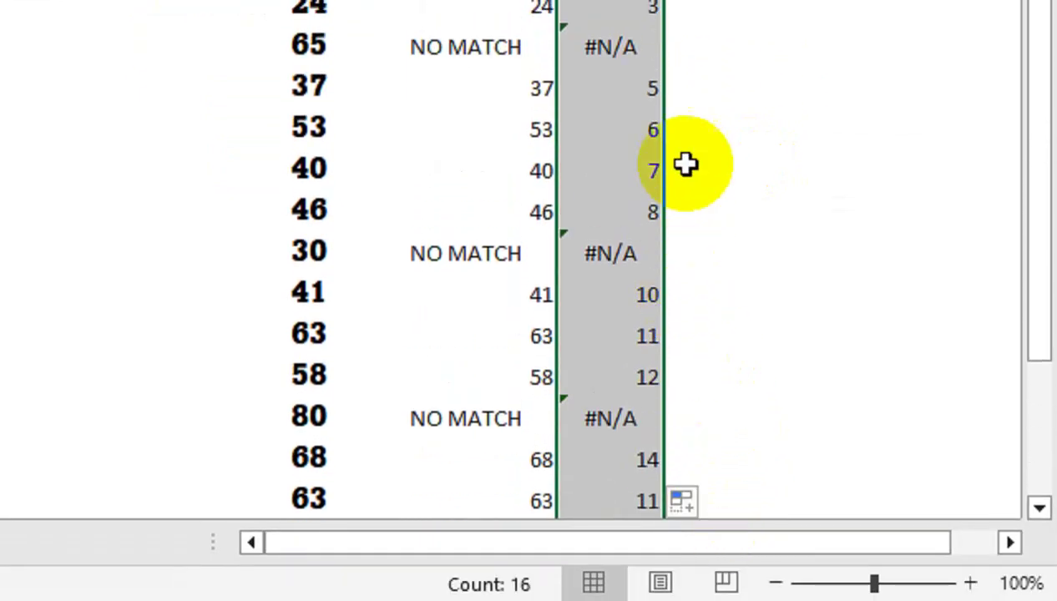
scroll(685, 163, "up", 4)
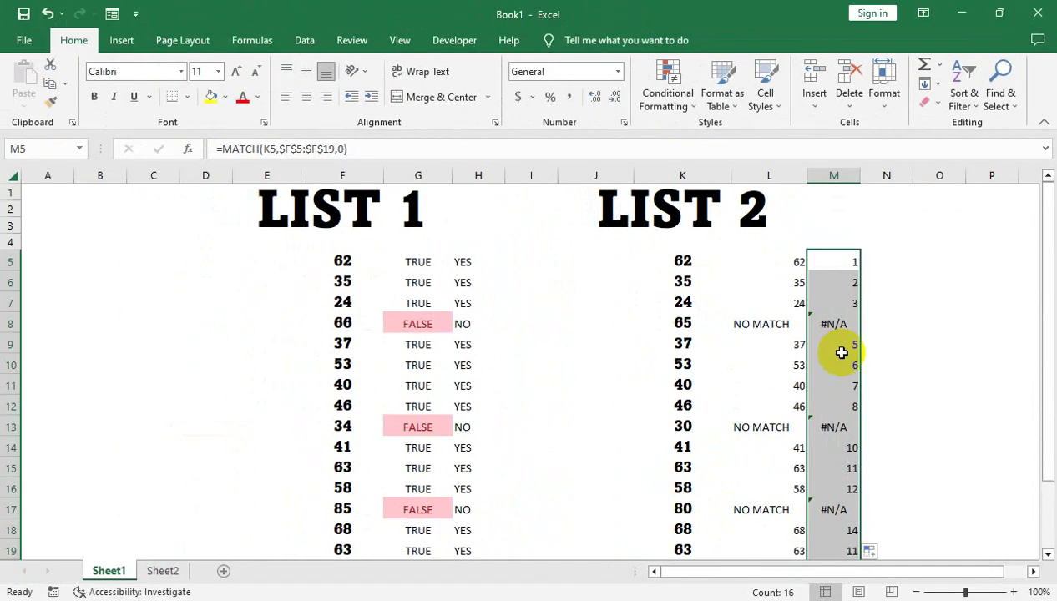
left_click(842, 264)
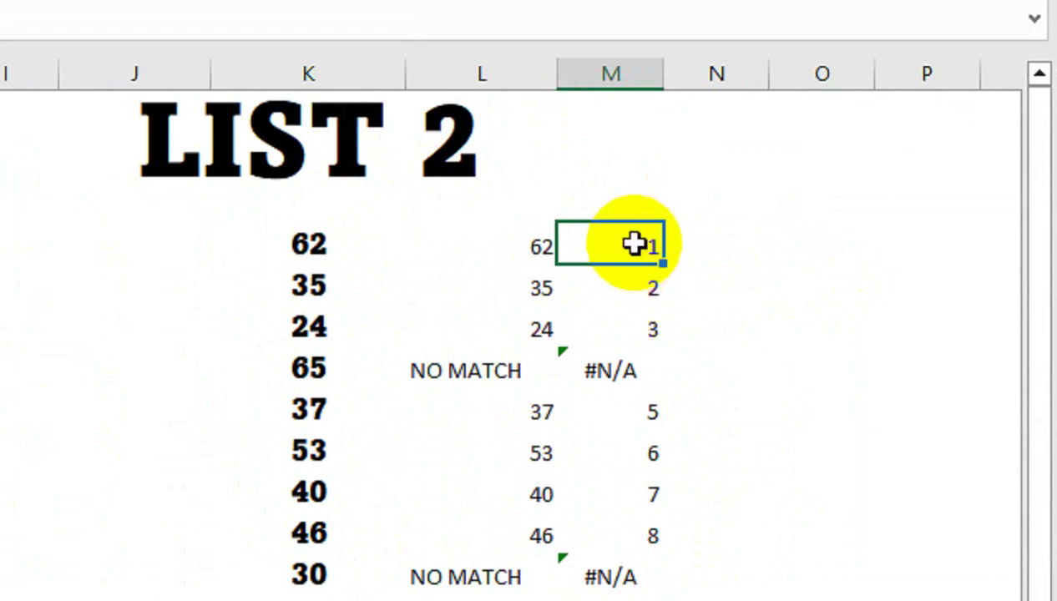
- Wrap M5's MATCH formula in IFNA so missing values show NO MATCH
left_click(513, 244)
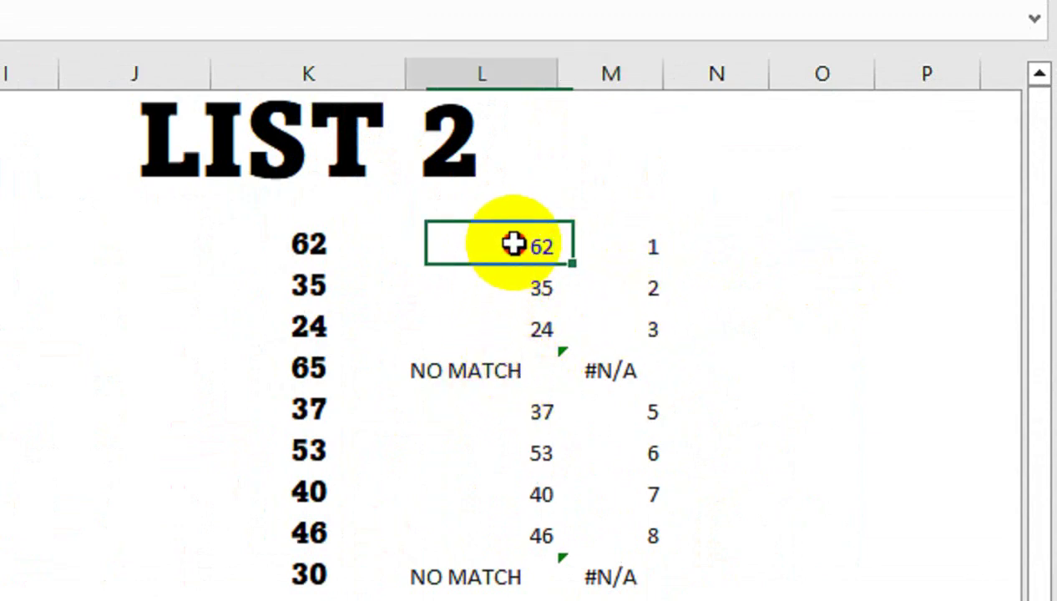
left_click(794, 386)
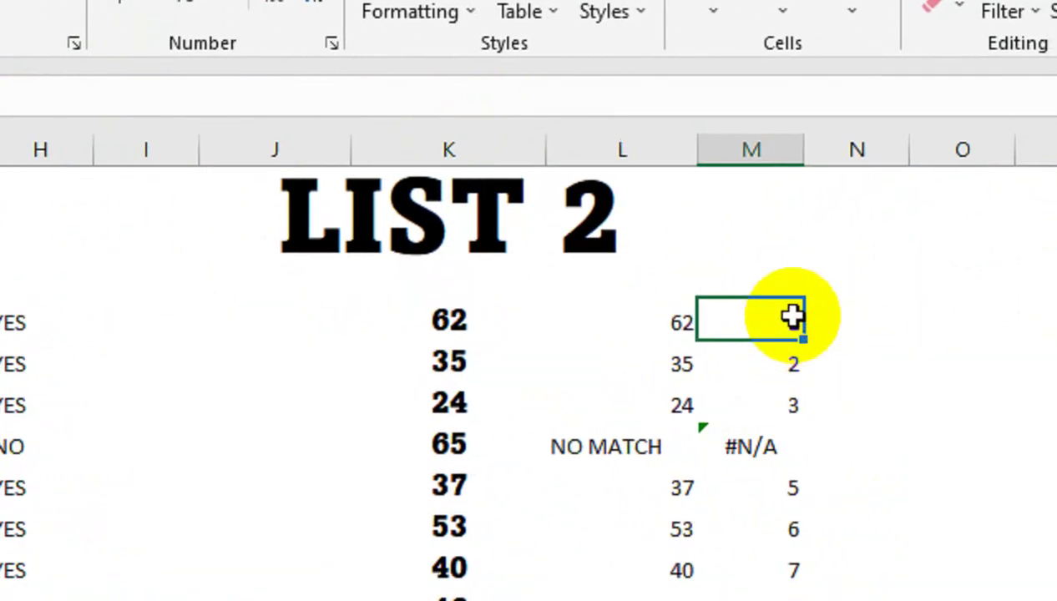
double_click(791, 316)
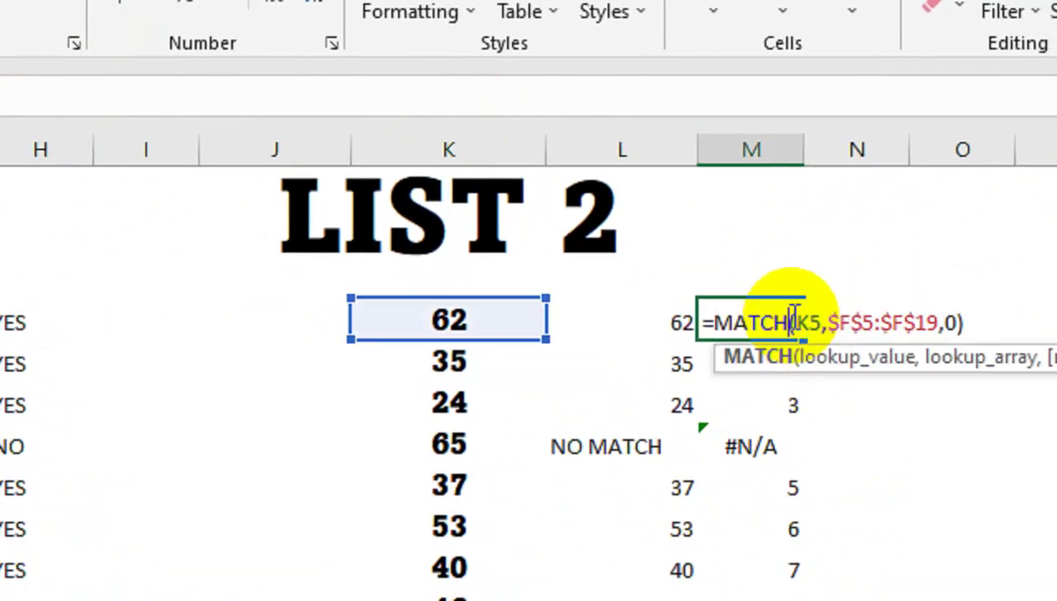
left_click(715, 323)
type("IFN")
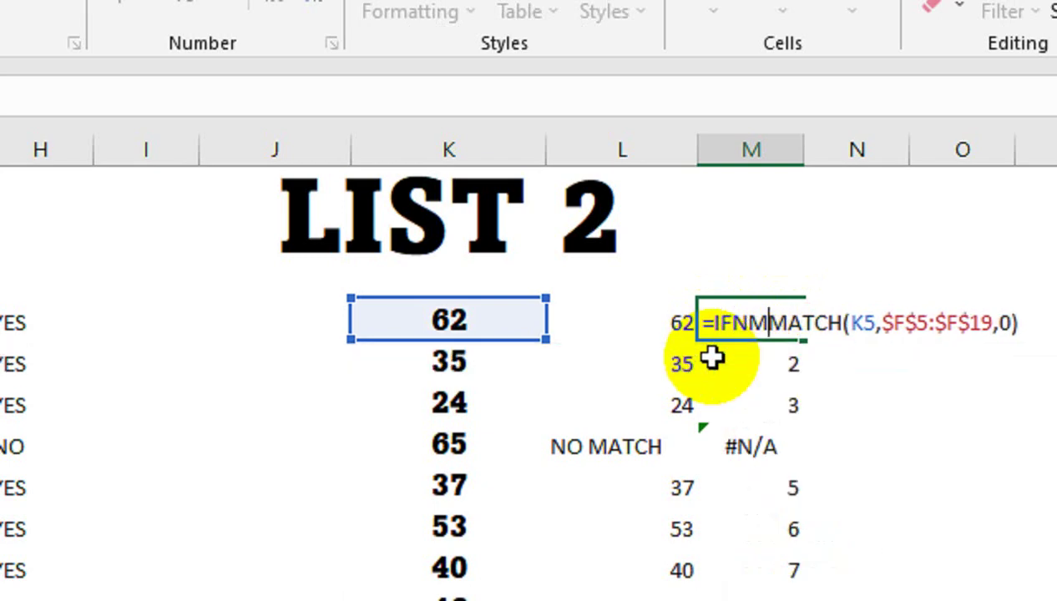
double_click(751, 359)
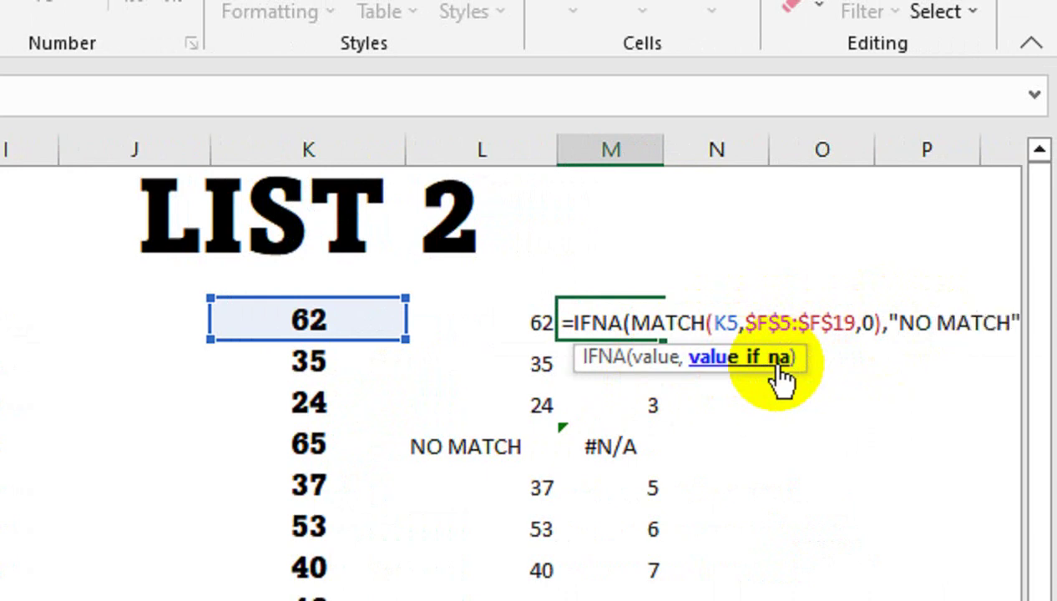
type(")")
key("Return")
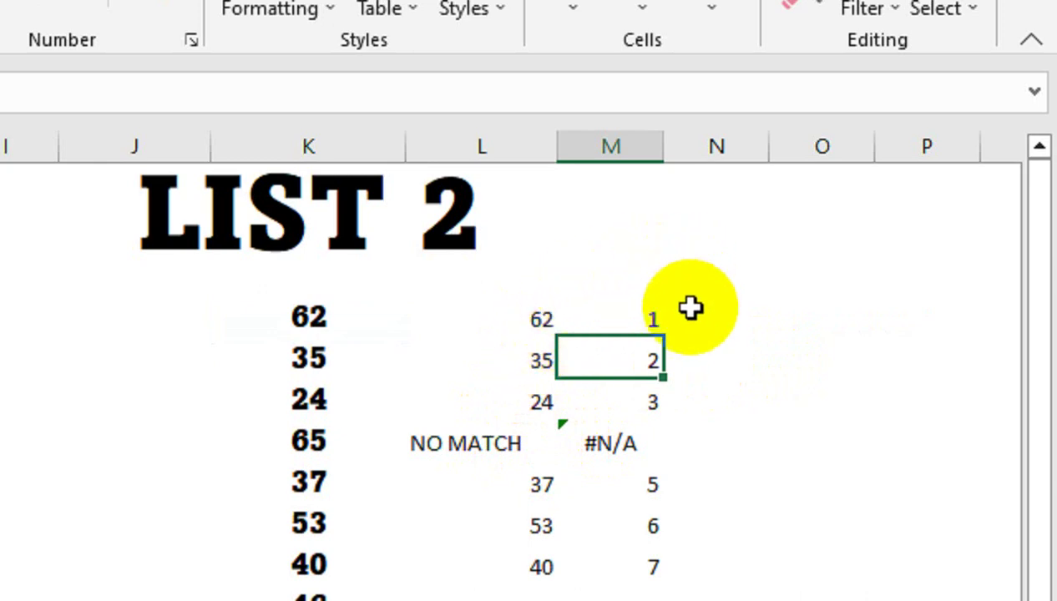
- Copy the IFNA formula down column M and AutoFit the column width
left_click(649, 324)
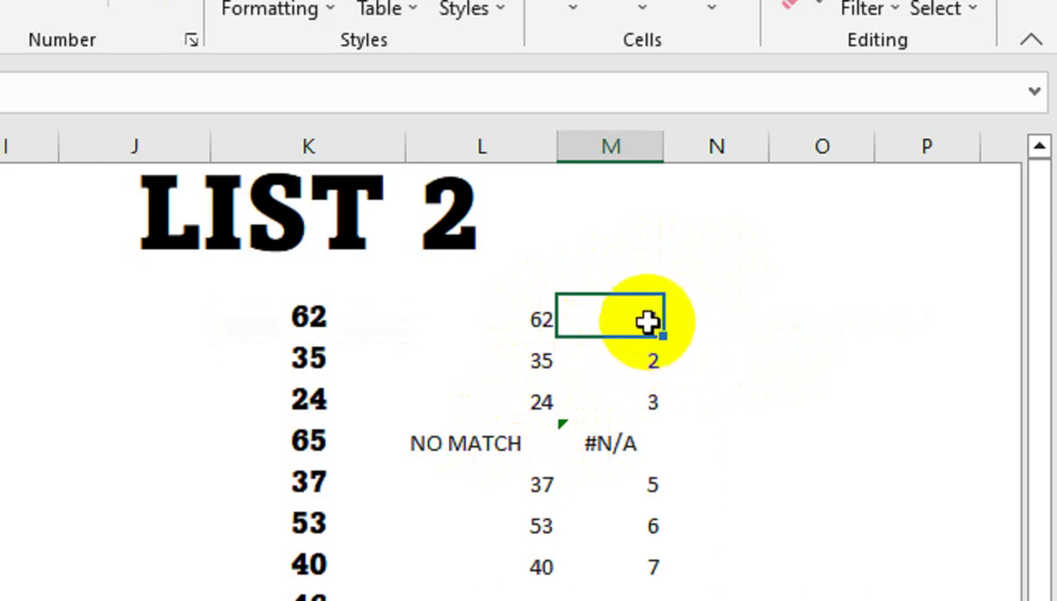
left_click_drag(663, 338, 668, 505)
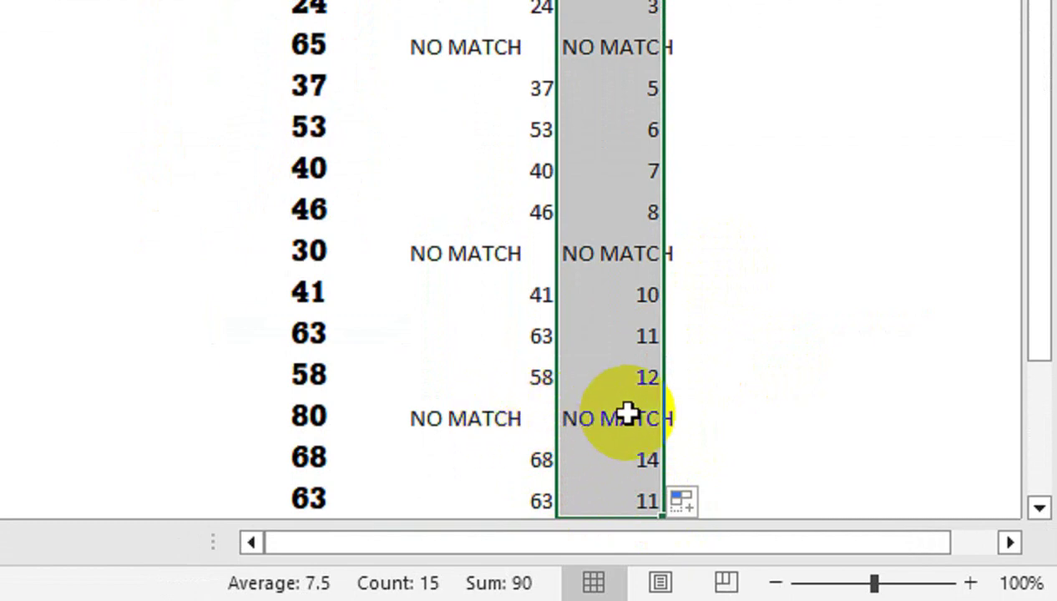
scroll(669, 125, "up", 3)
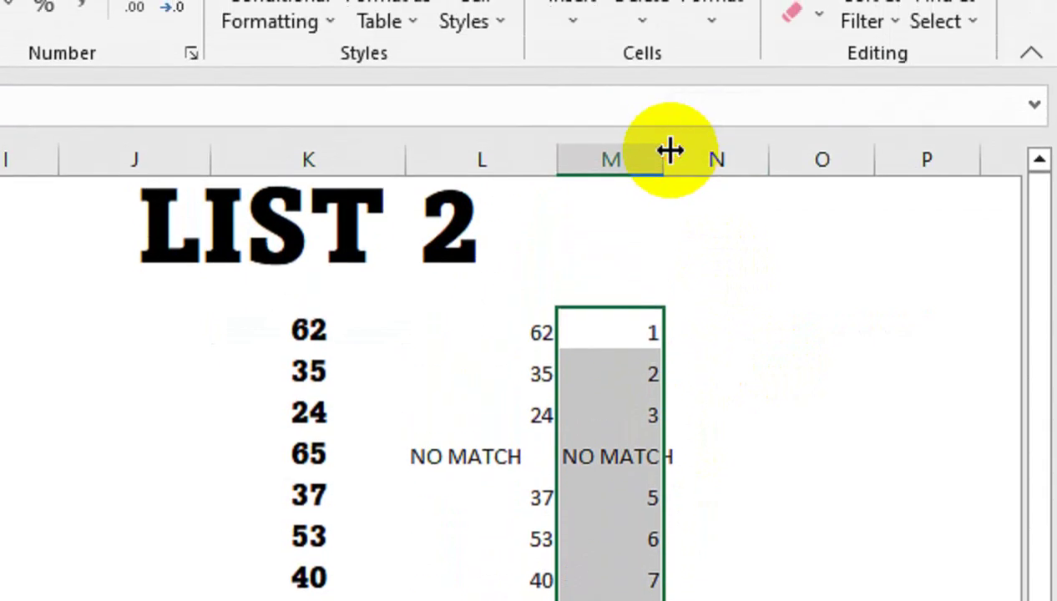
double_click(668, 148)
left_click(701, 324)
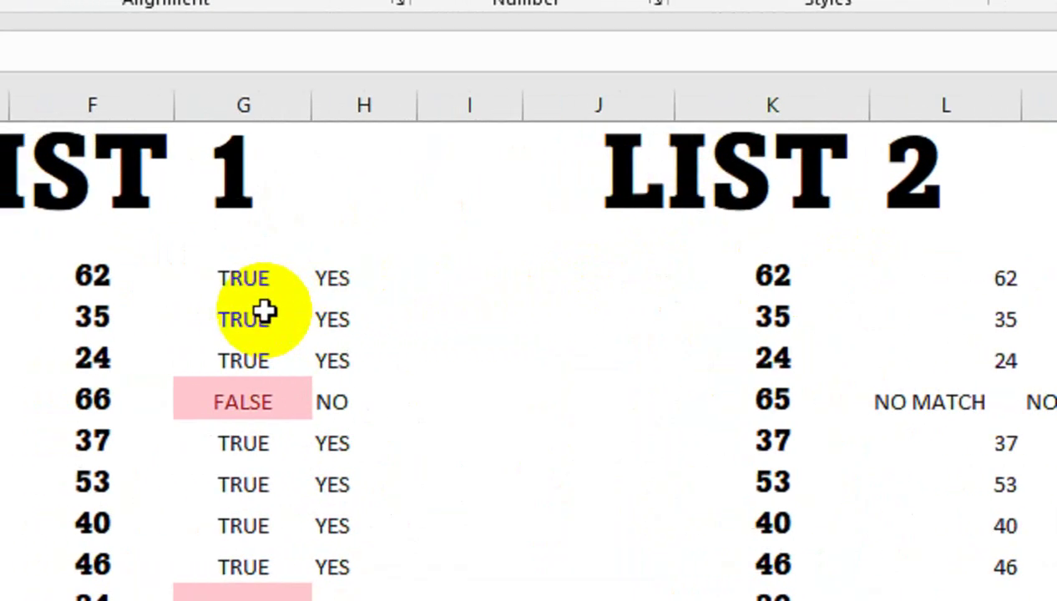
- Enter =IF(F5=K5,1,0) in I5 and fill it down column I
left_click(489, 286)
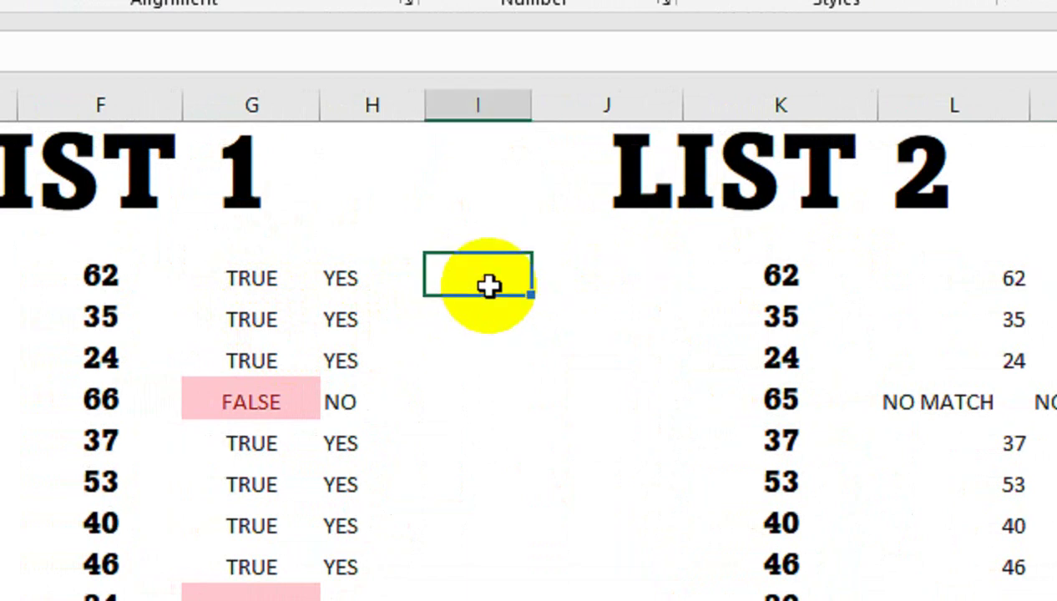
type("=IF(")
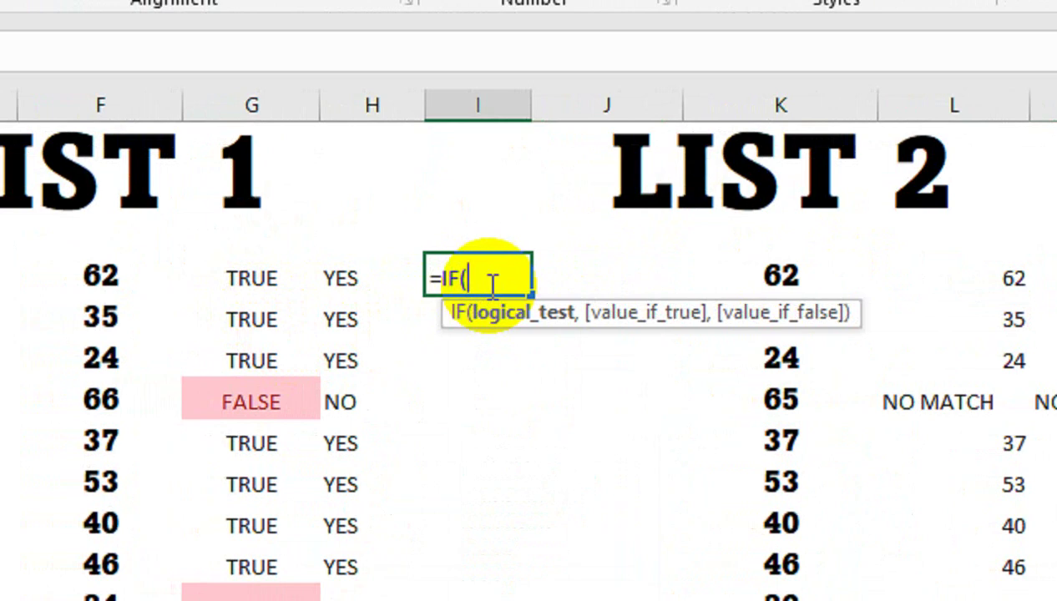
key("Left")
key("Left")
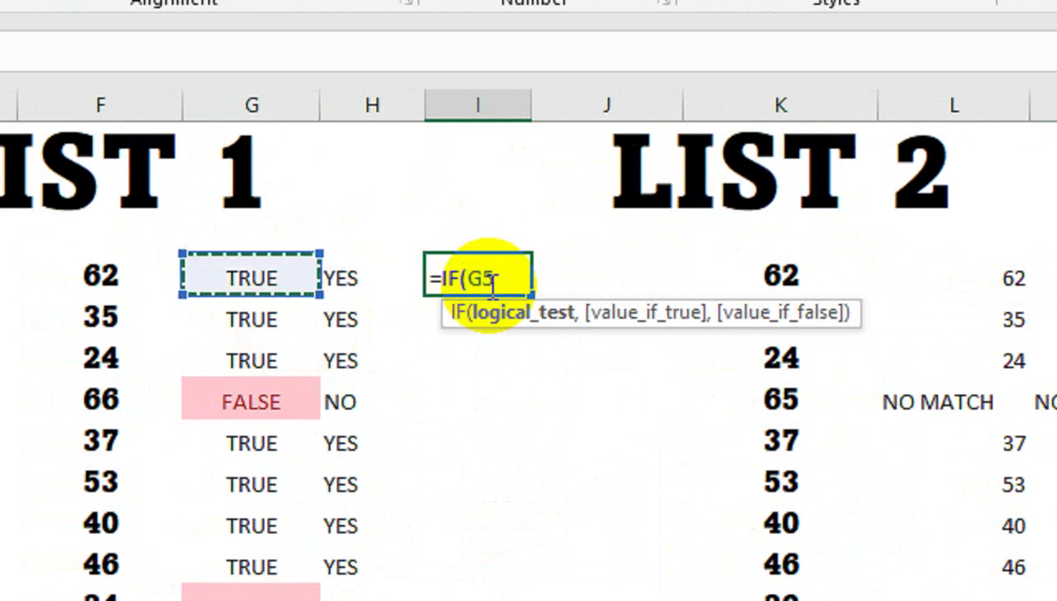
key("Left")
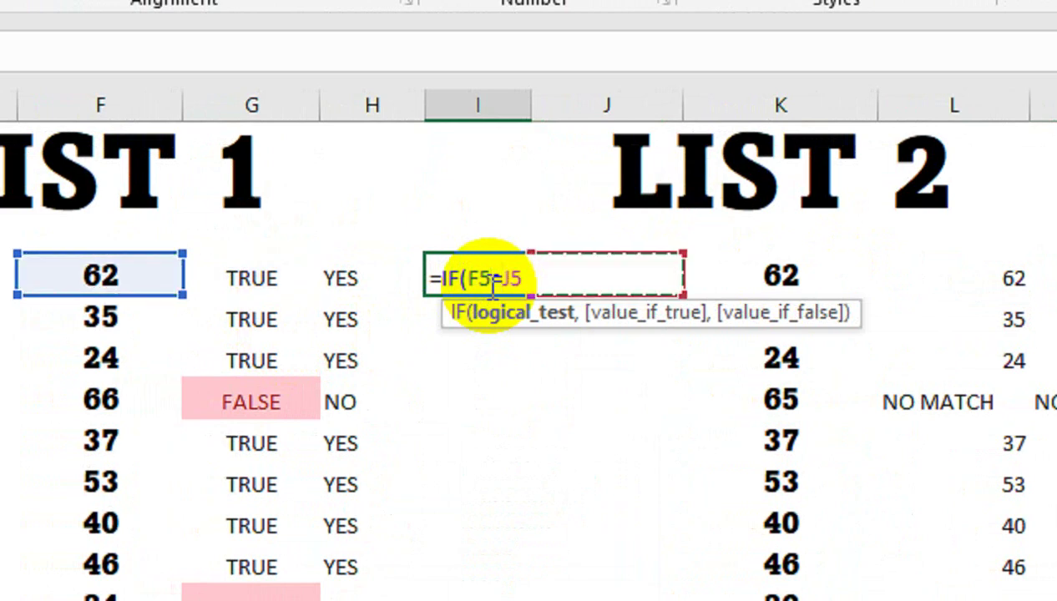
key("Right")
type(",0")
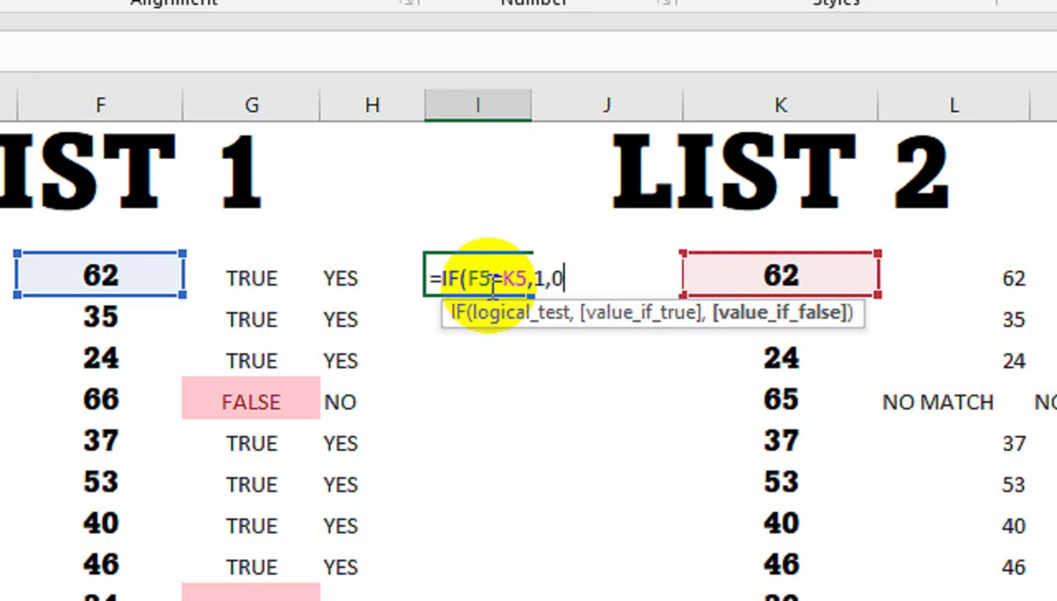
type(")")
key("Return")
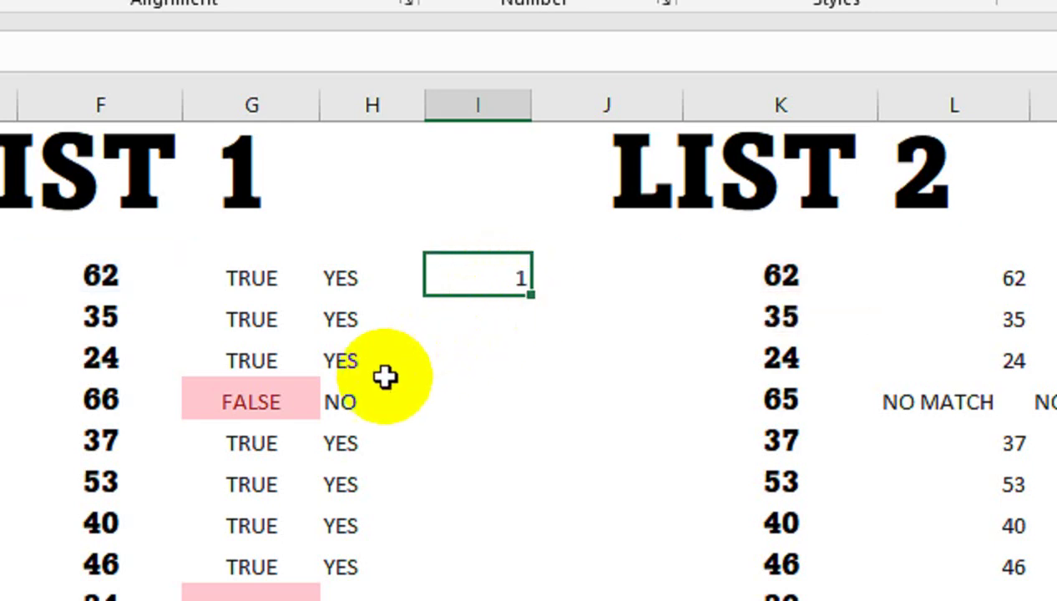
scroll(385, 377, "down", 2)
scroll(297, 505, "down", 1)
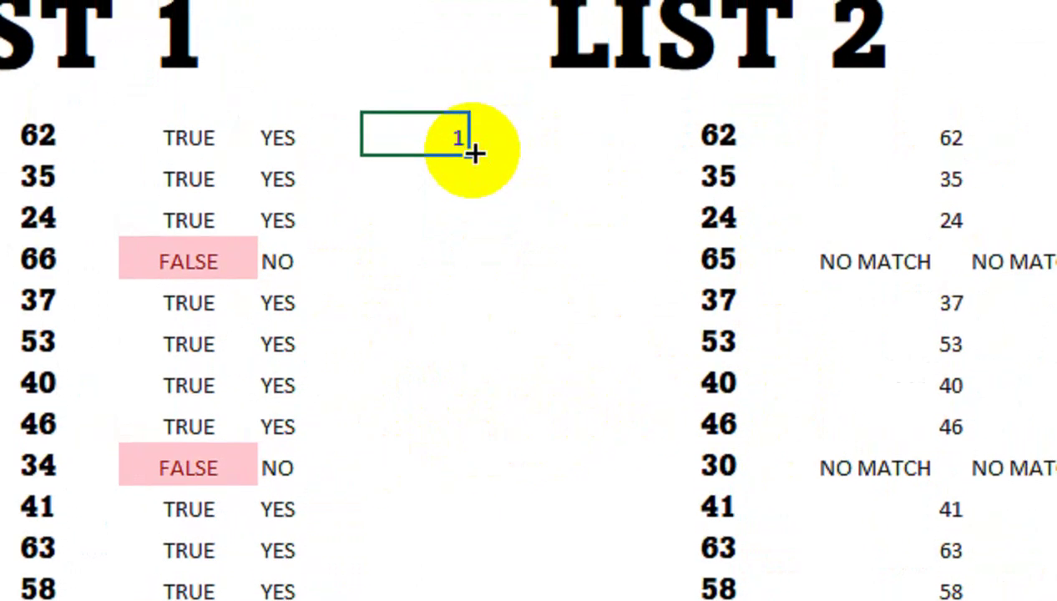
double_click(469, 148)
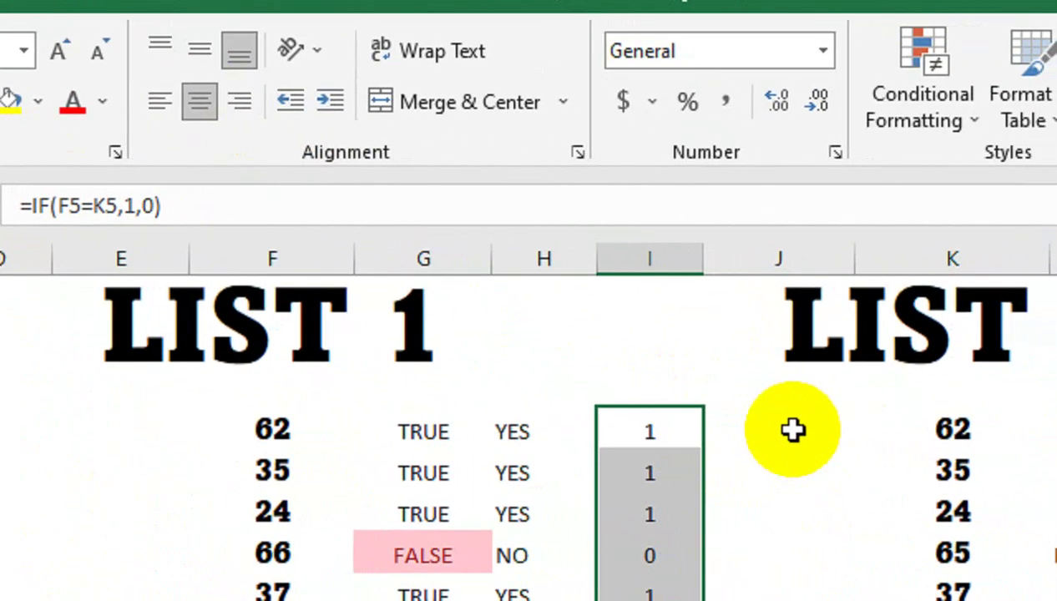
left_click(793, 430)
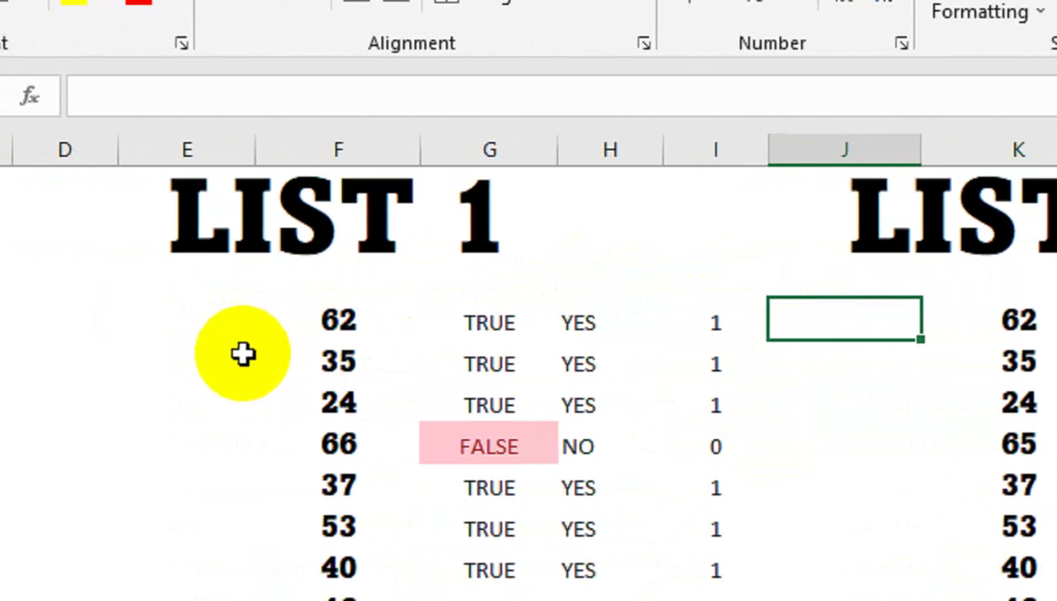
- Select the List 1 numbers in column F from F5 down
left_click(271, 318)
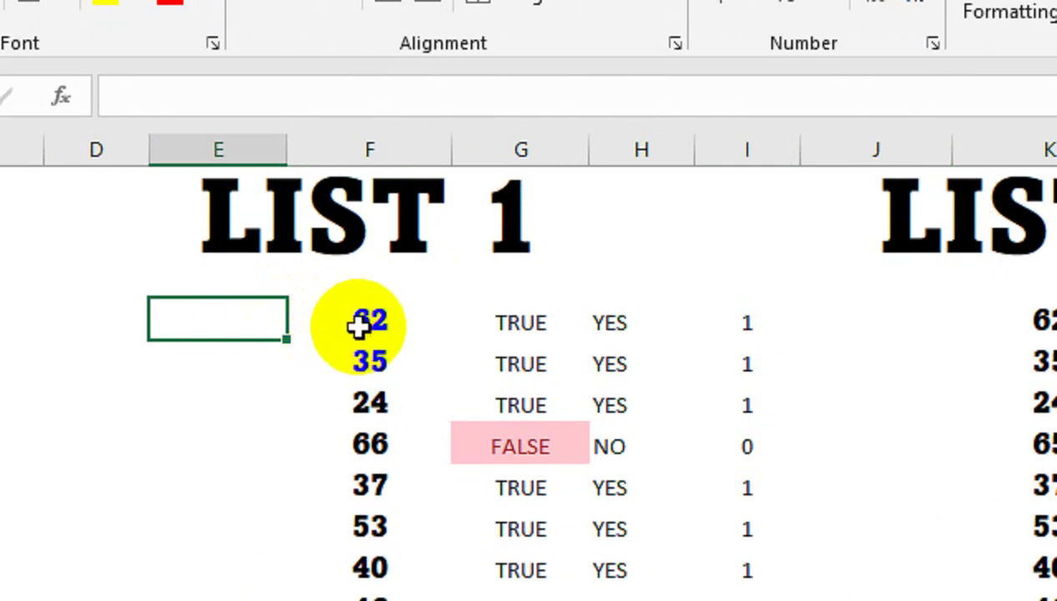
left_click_drag(370, 320, 335, 485)
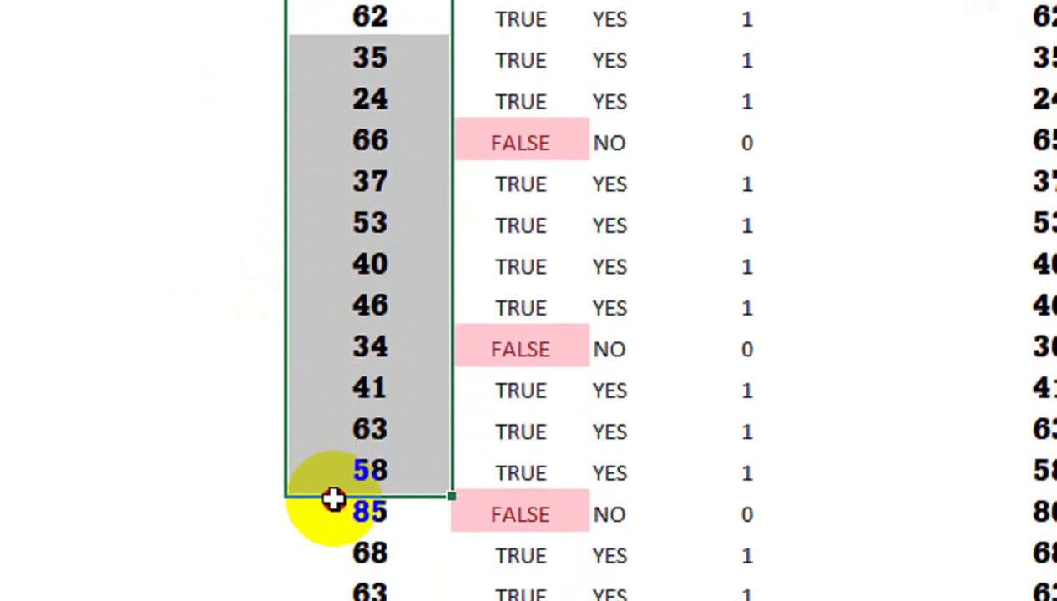
scroll(448, 95, "up", 2)
scroll(418, 309, "up", 1)
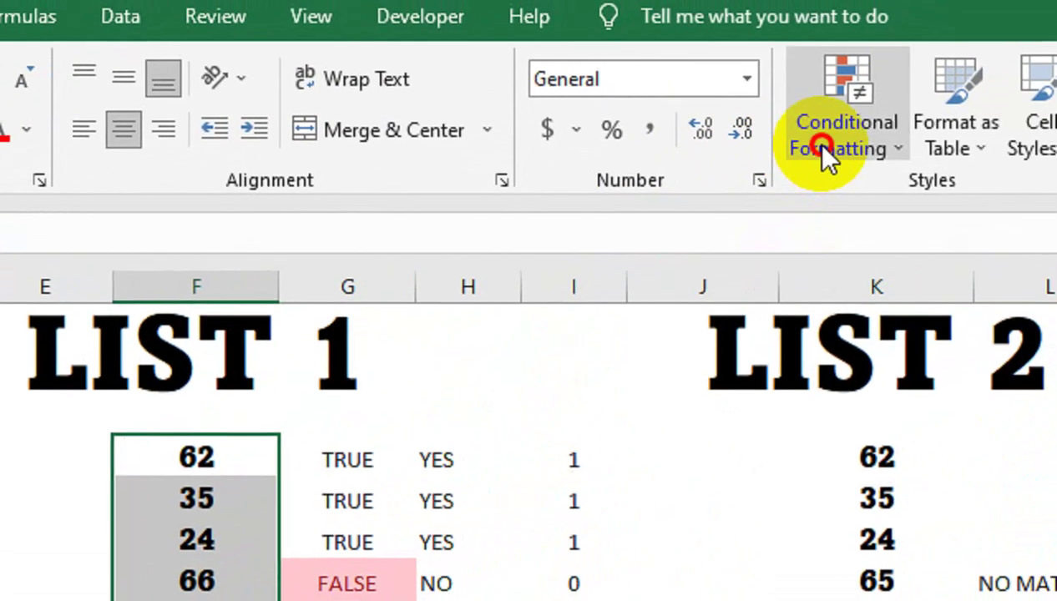
- Apply an Equal To =$K5 rule with Yellow Fill with Dark Yellow Text
left_click(815, 150)
mouse_move(616, 211)
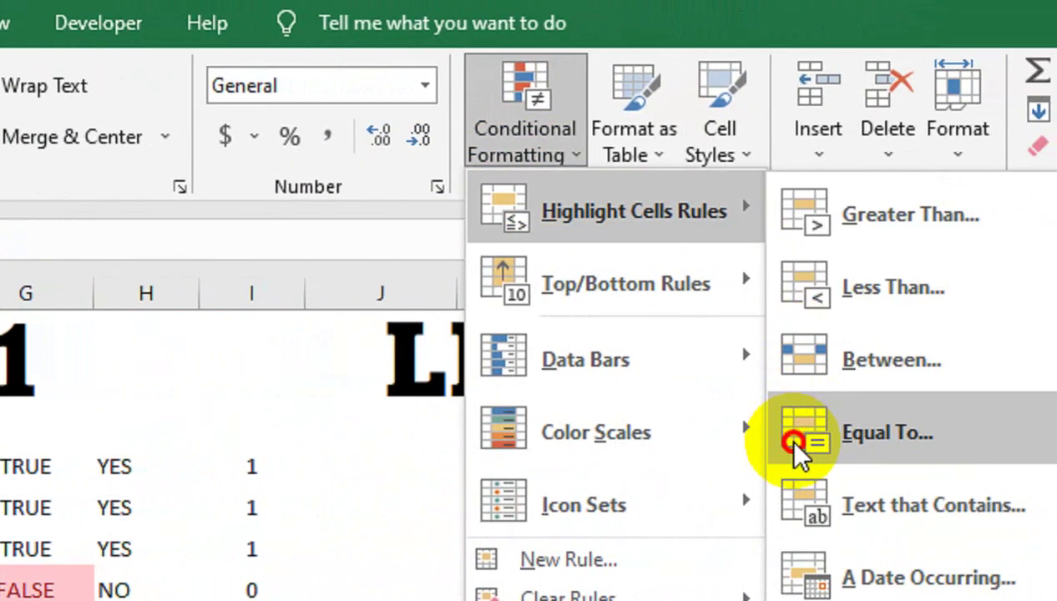
left_click(785, 436)
left_click_drag(626, 343, 449, 364)
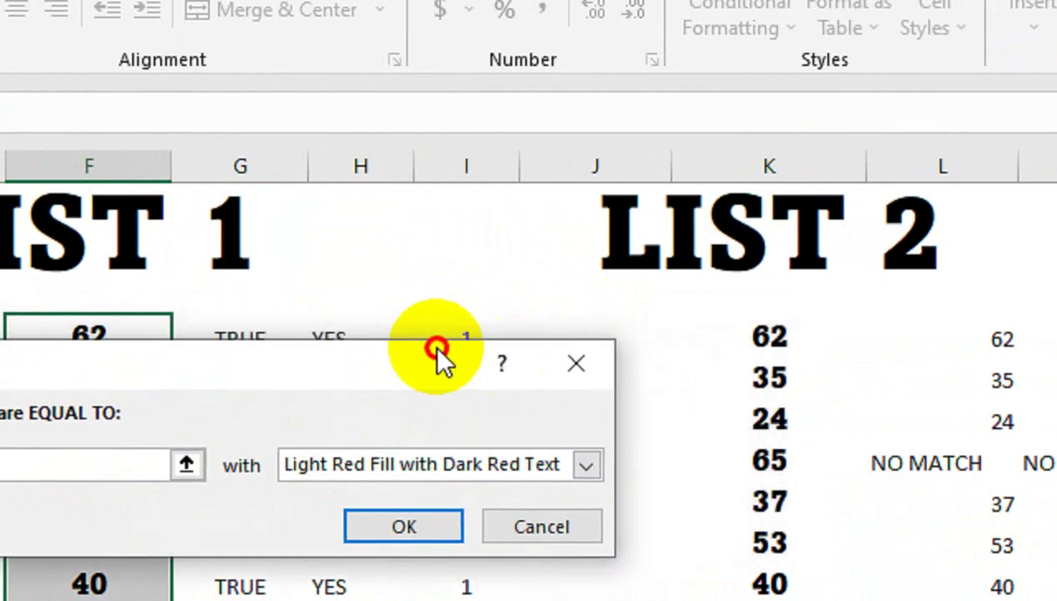
left_click(754, 338)
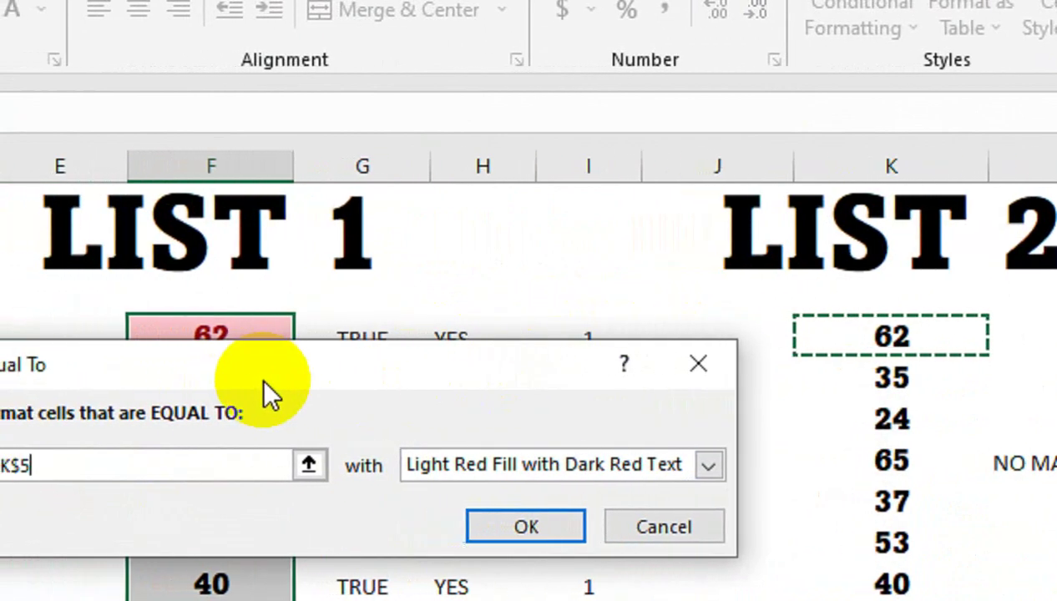
left_click_drag(268, 392, 490, 158)
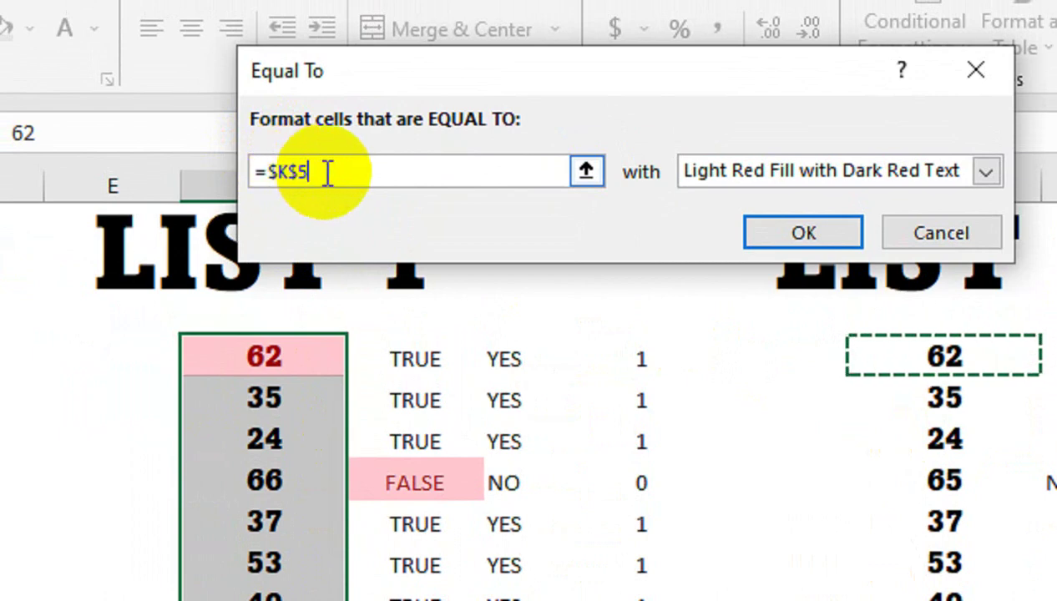
double_click(213, 172)
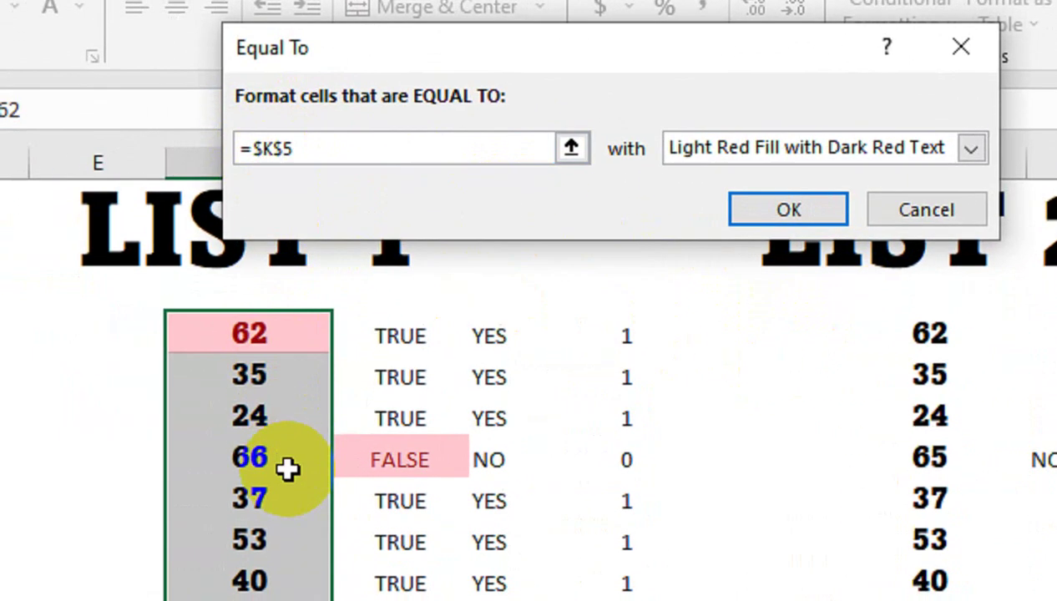
left_click(294, 154)
left_click(284, 154)
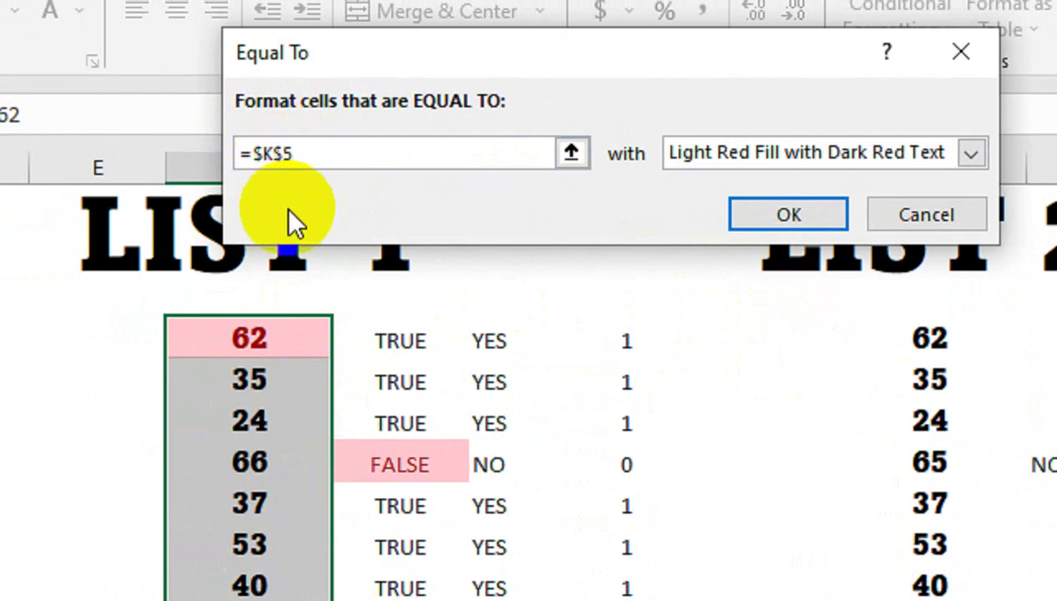
key("BackSpace")
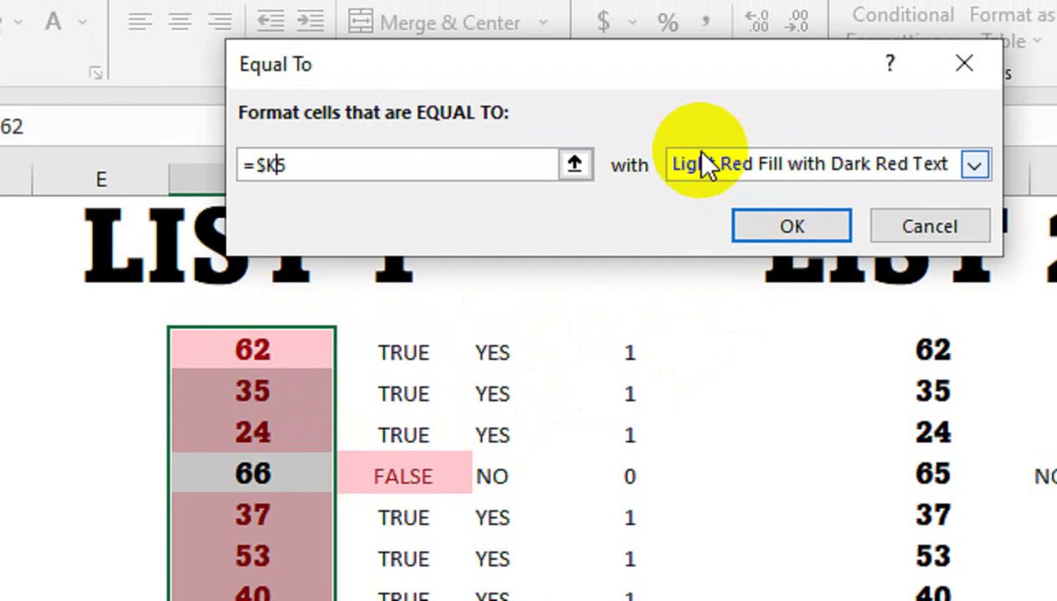
left_click(701, 167)
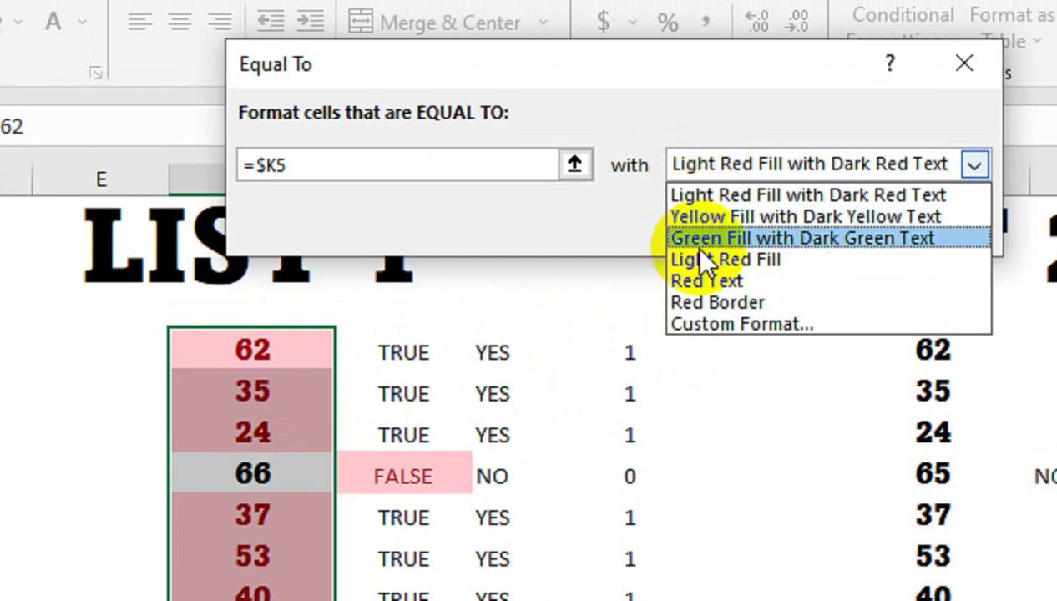
left_click(701, 216)
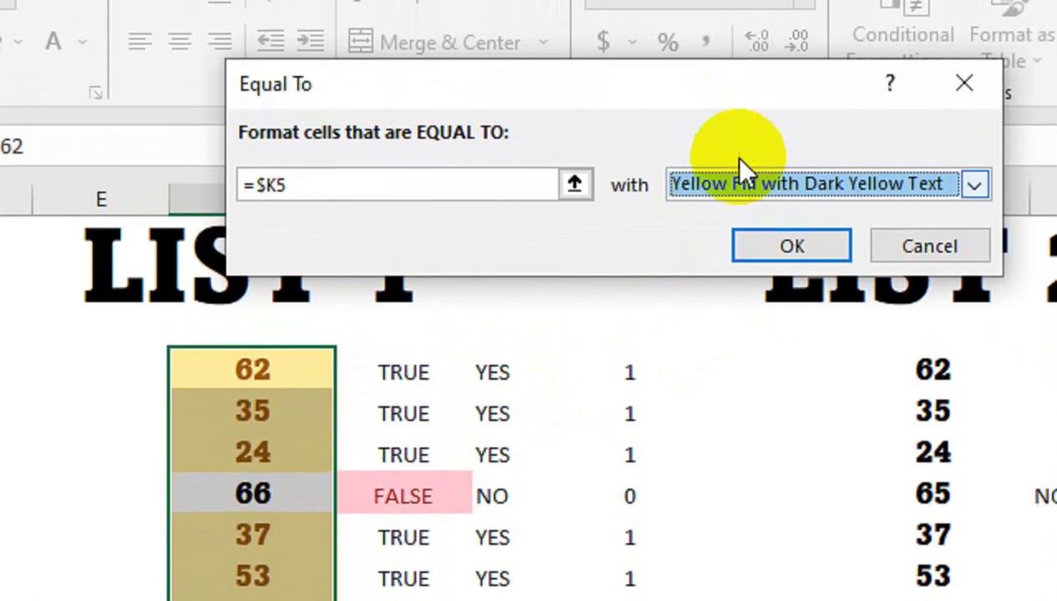
left_click(792, 18)
left_click(672, 460)
type("=")
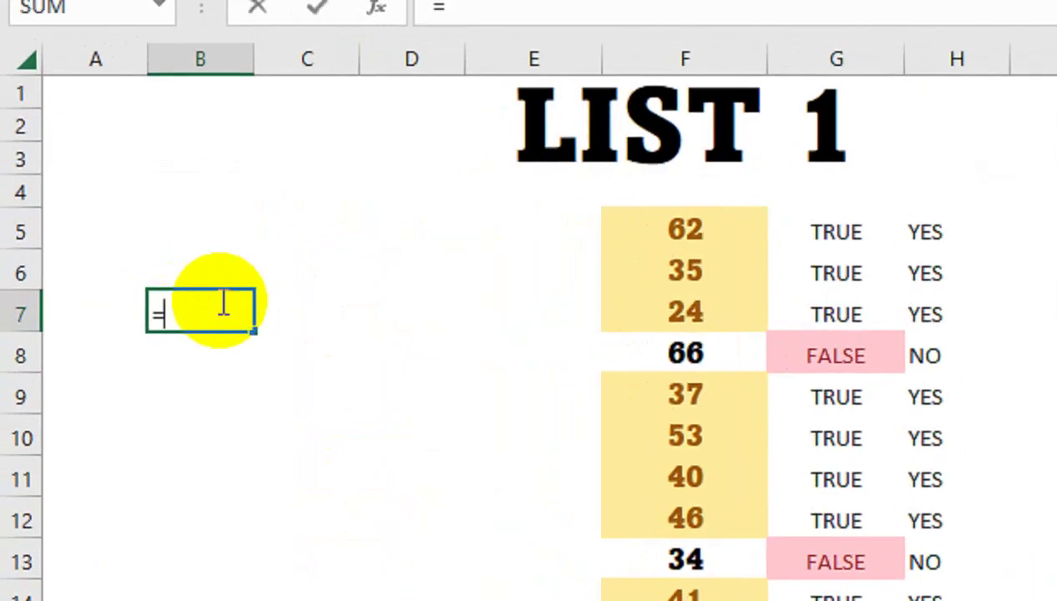
- Start a COUNTIF formula in cell B7
type("COUNTIF")
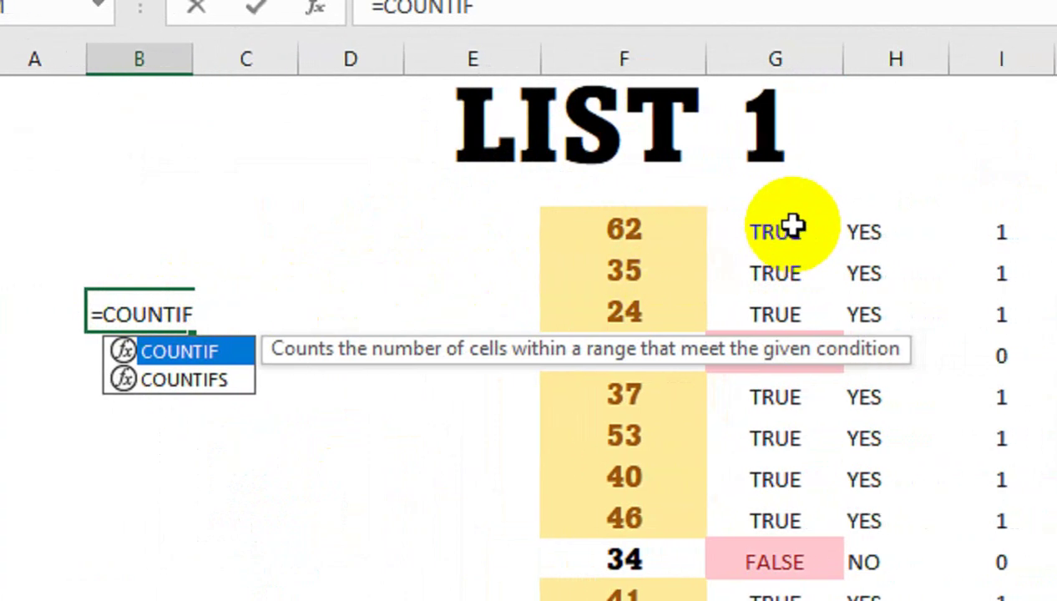
left_click(792, 231)
left_click(209, 314)
left_click(116, 321)
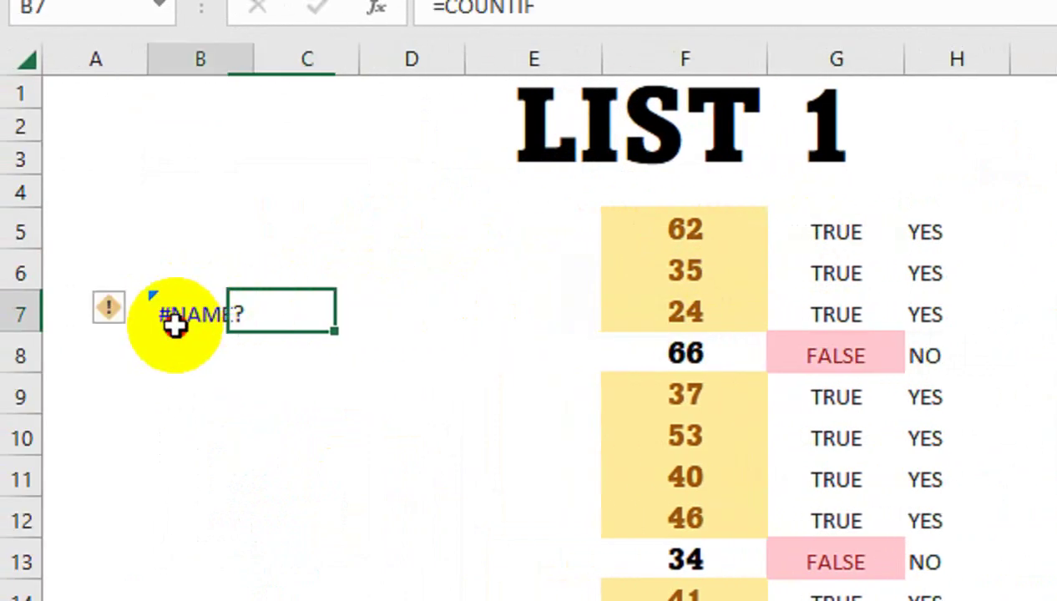
double_click(237, 314)
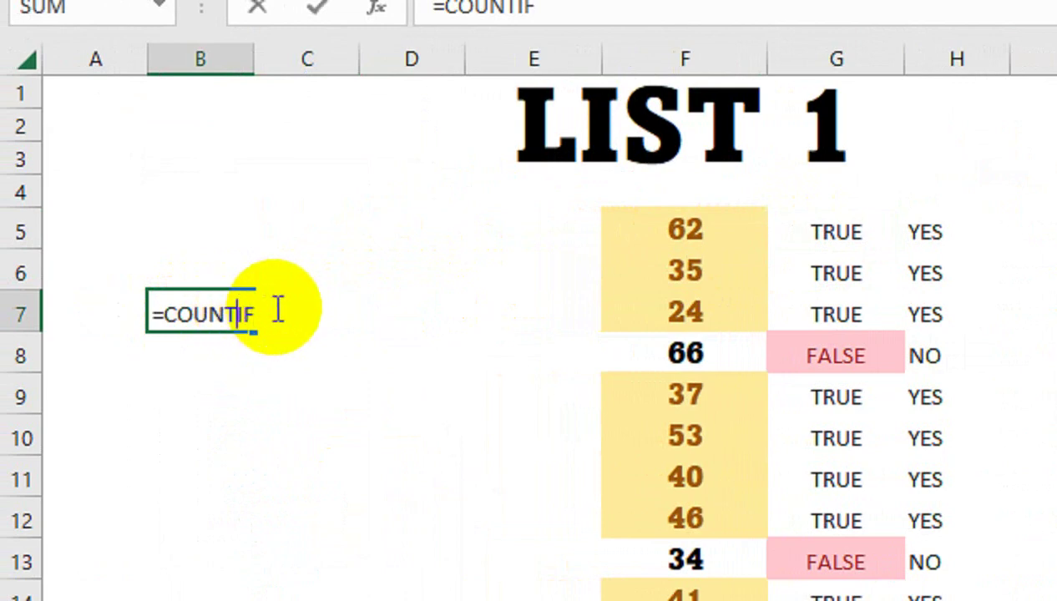
- Complete =COUNTIF(G5:G19,G5) in B7 so it counts 12 TRUE matches
type("(")
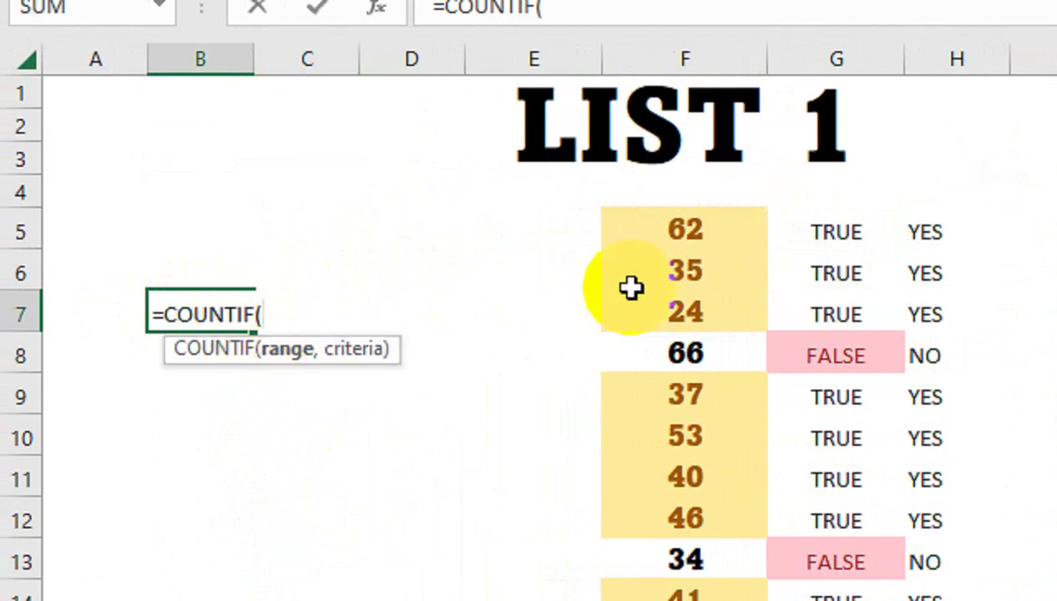
left_click(792, 234)
key("ctrl+shift+Down")
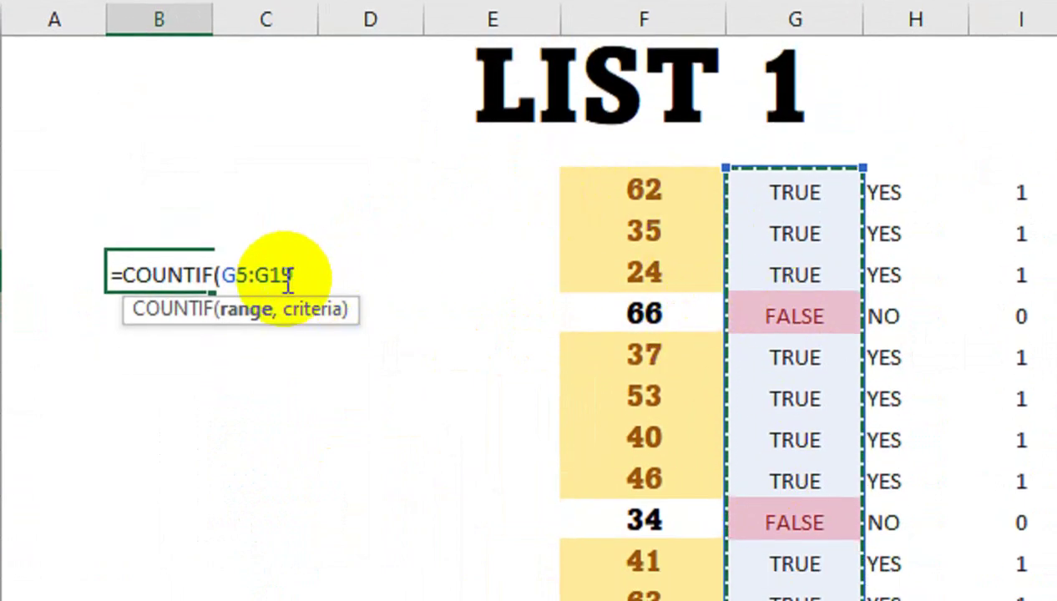
type(",")
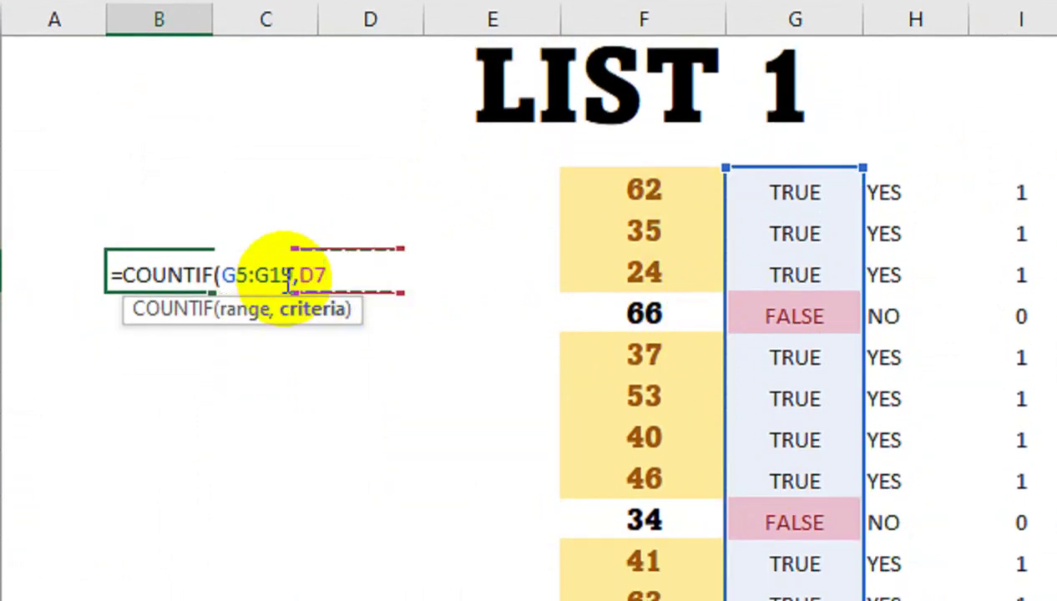
key("Right")
key("Right")
key("Right")
key("Up")
key("Up")
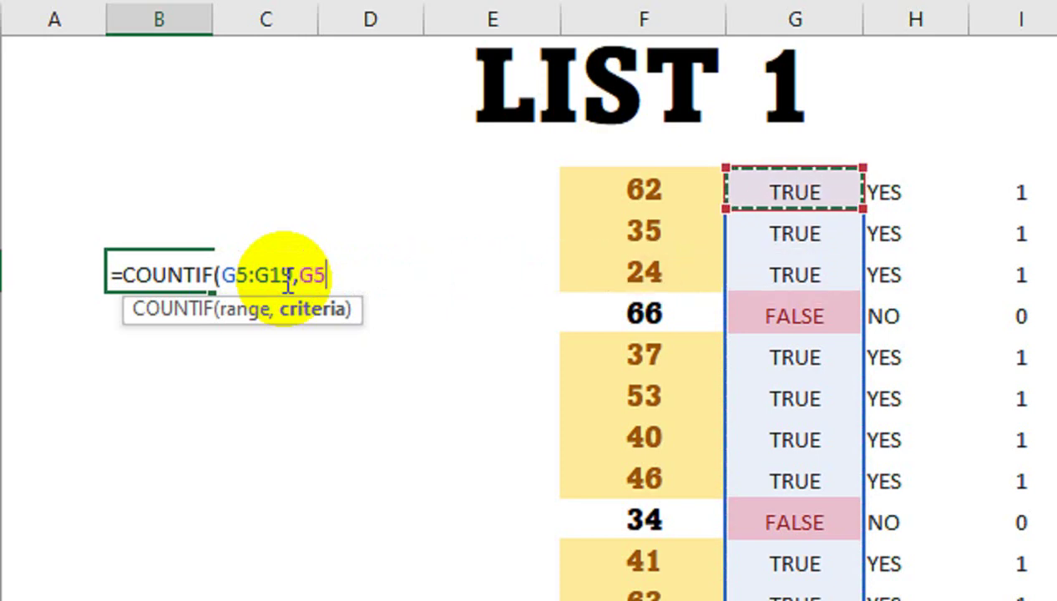
type(")")
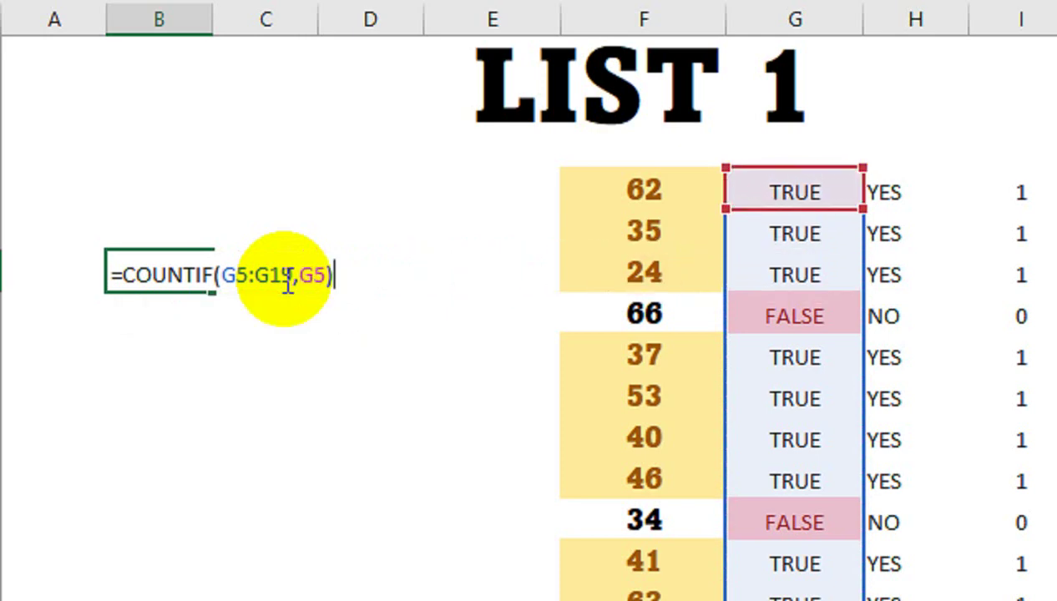
key("Return")
key("Up")
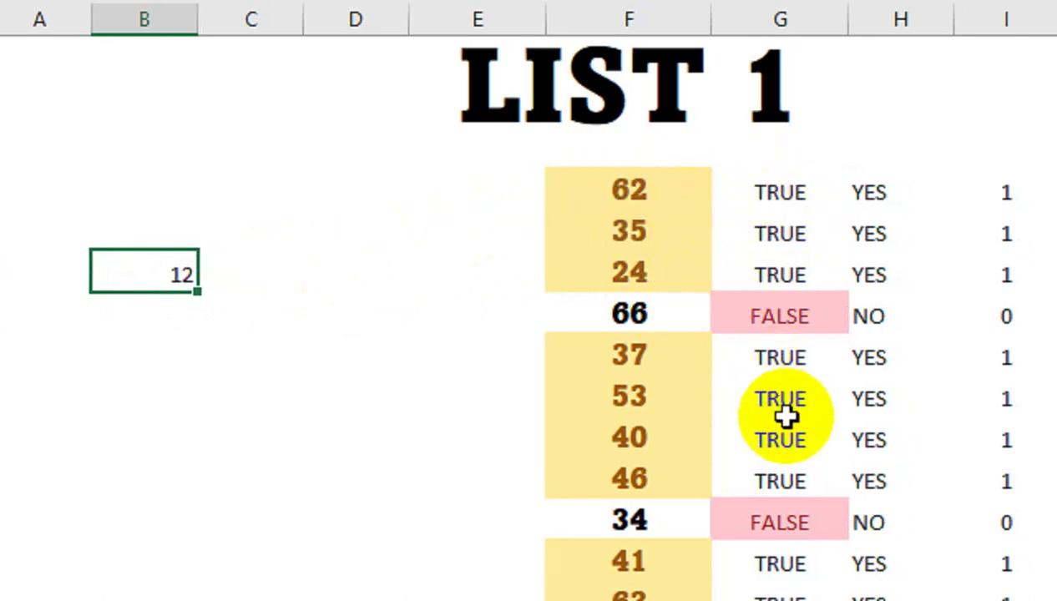
- Make the TRUE CONDITION label in B5:B6 wrapped and bold, widening column B
left_click(284, 276)
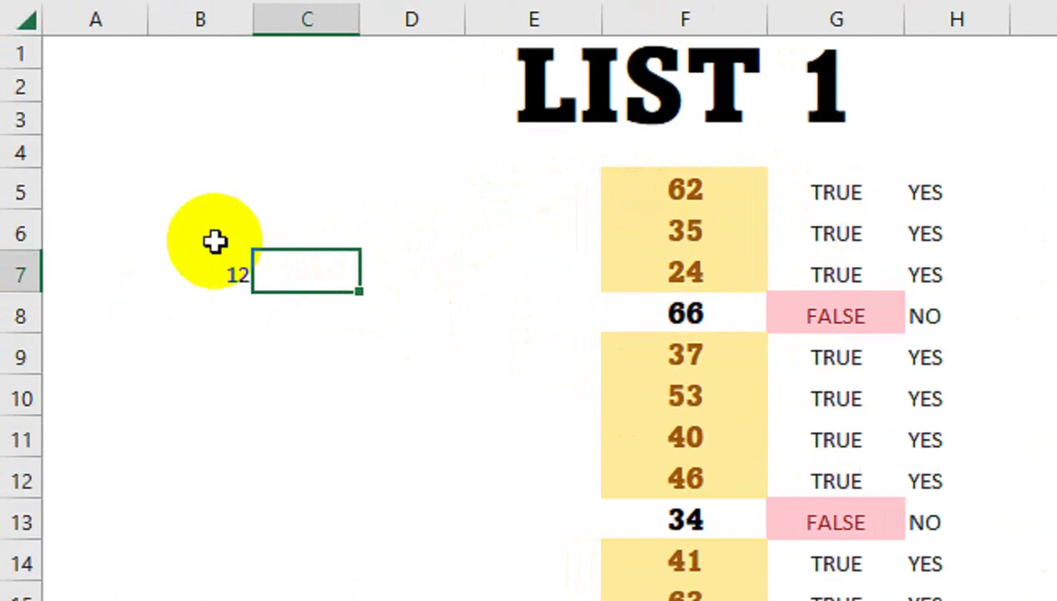
left_click(214, 241)
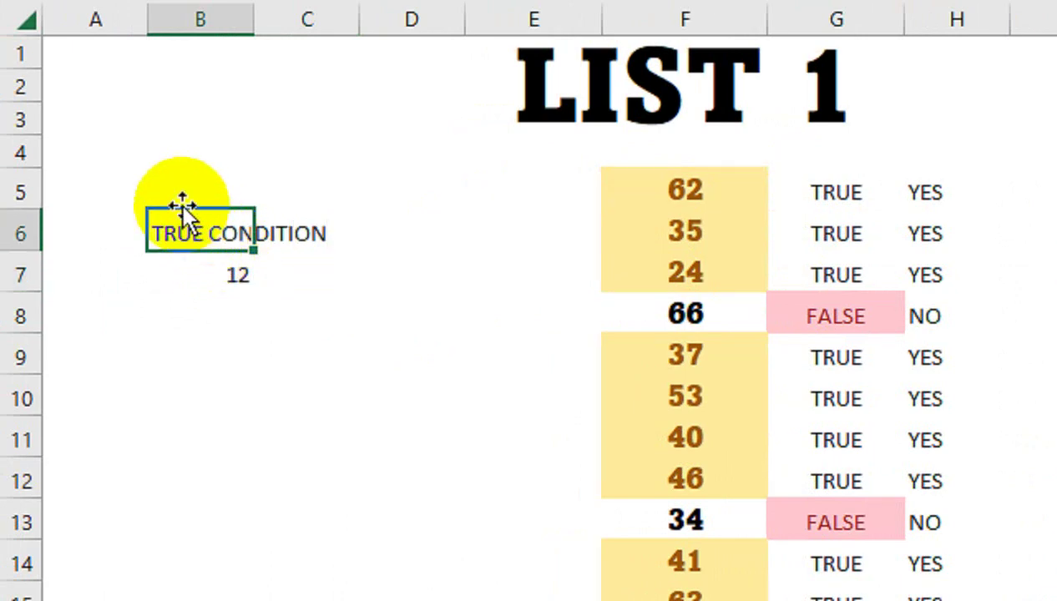
left_click(219, 224)
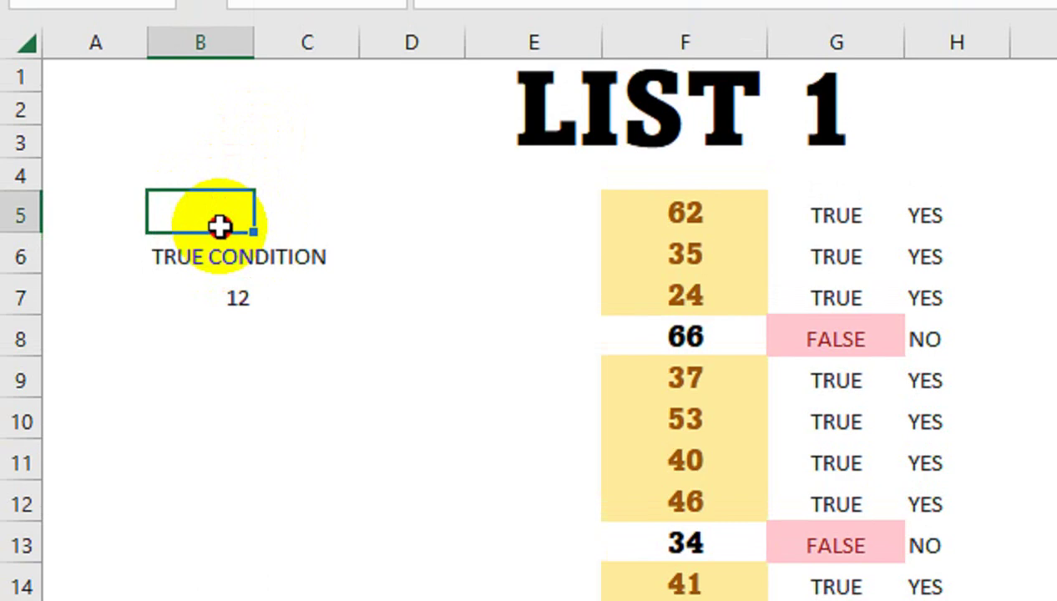
left_click_drag(219, 224, 221, 255)
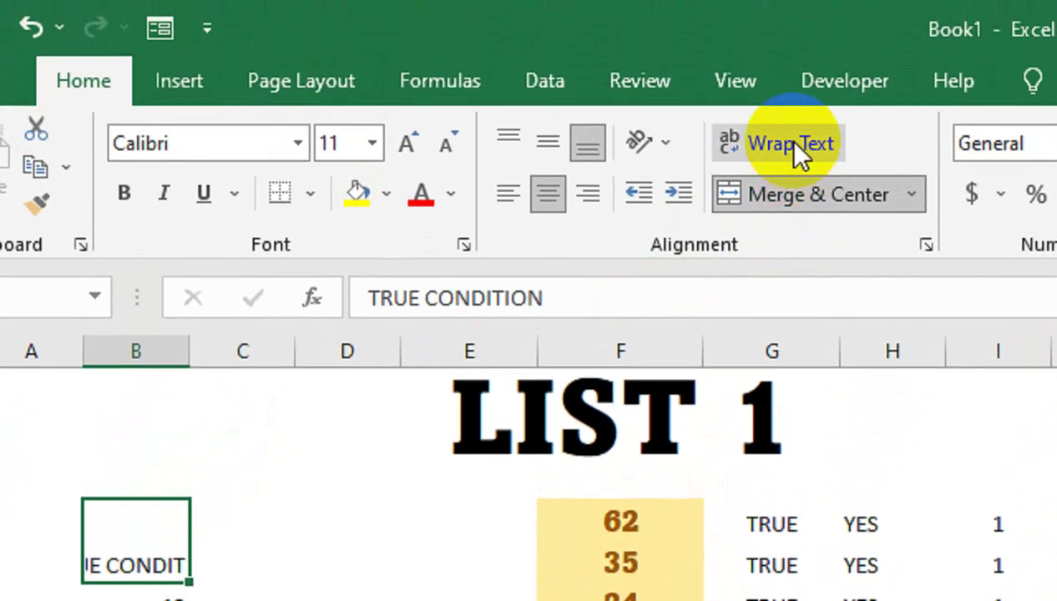
left_click(798, 148)
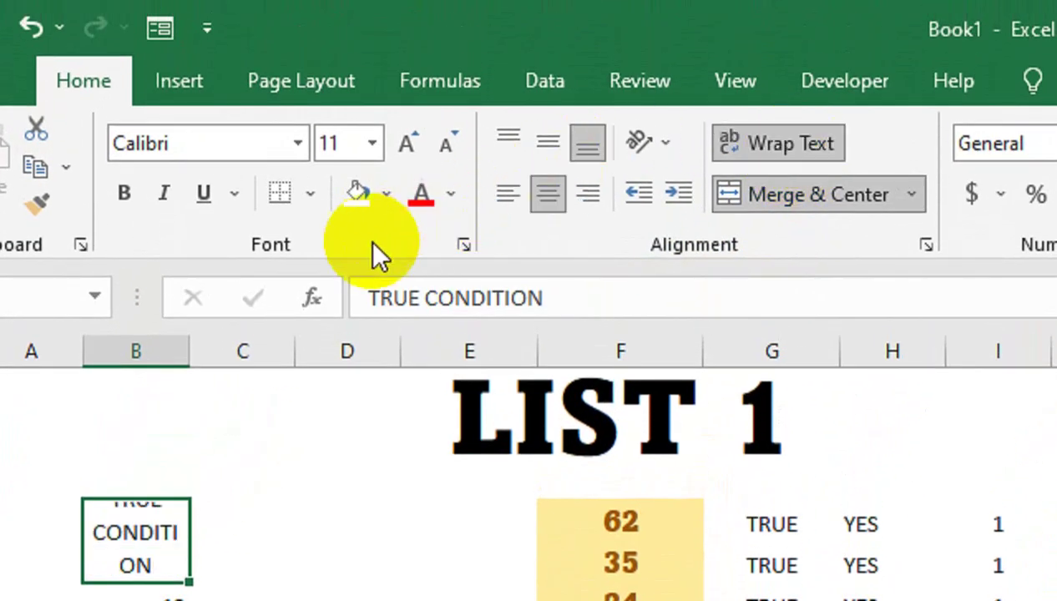
left_click_drag(257, 354, 282, 357)
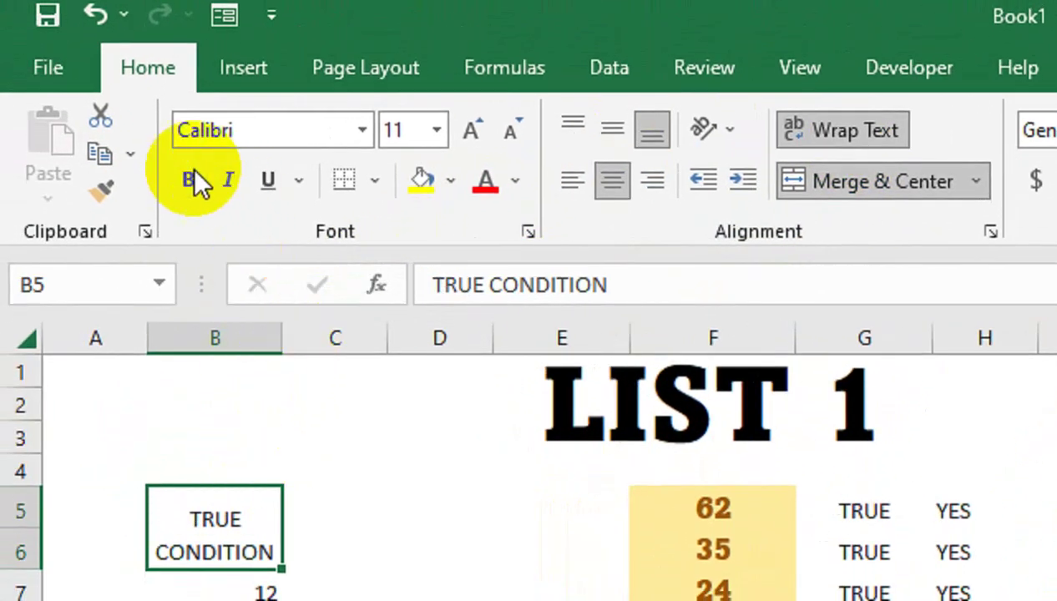
left_click(188, 193)
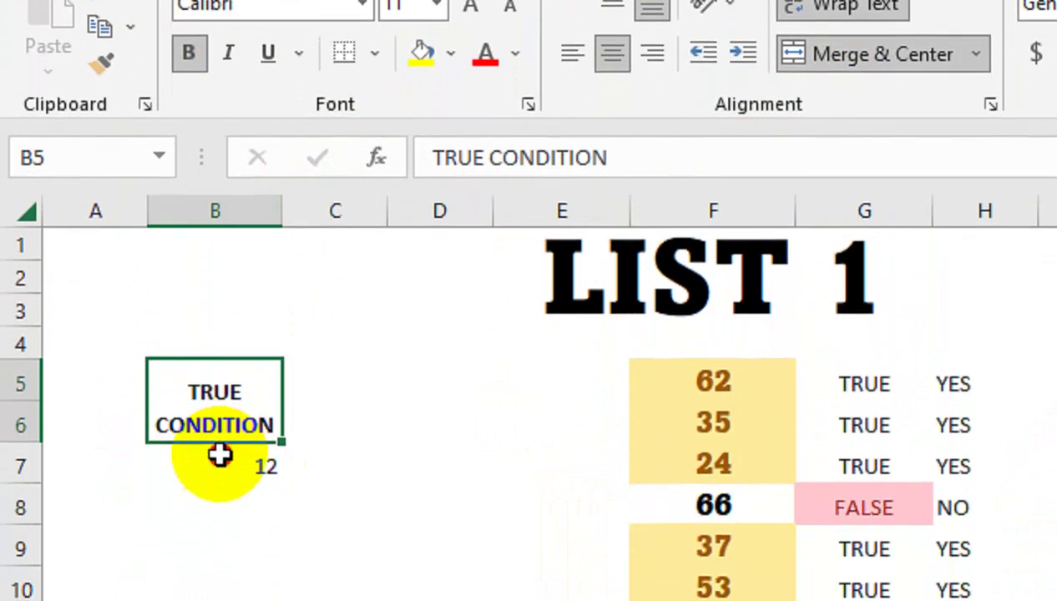
- Merge the count 12 across B7:B8, centered, bold, size 22 Amasis MT Pro Black
left_click(219, 454)
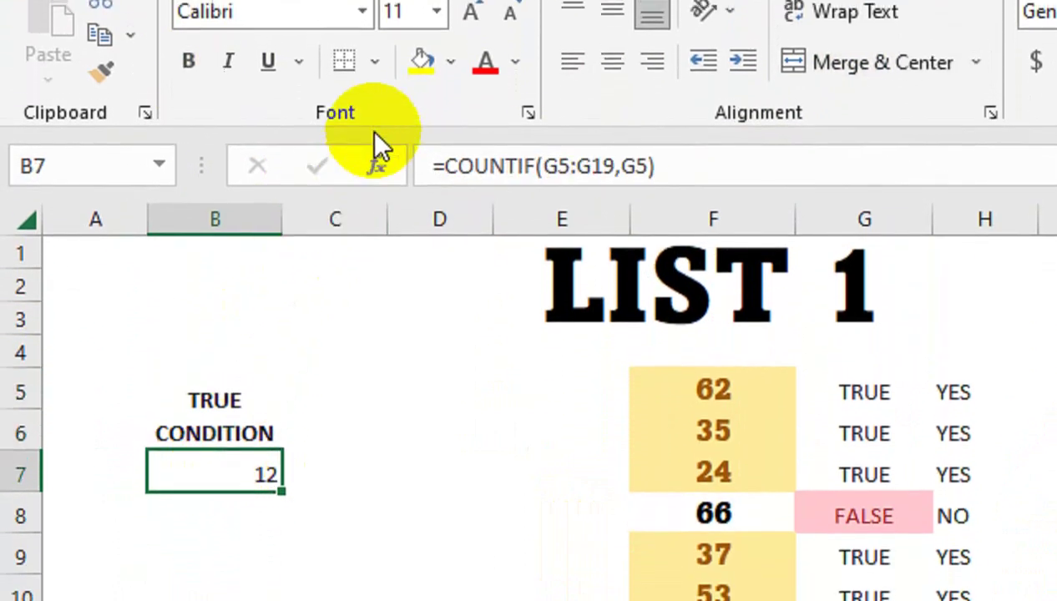
left_click(612, 53)
left_click_drag(189, 464, 205, 495)
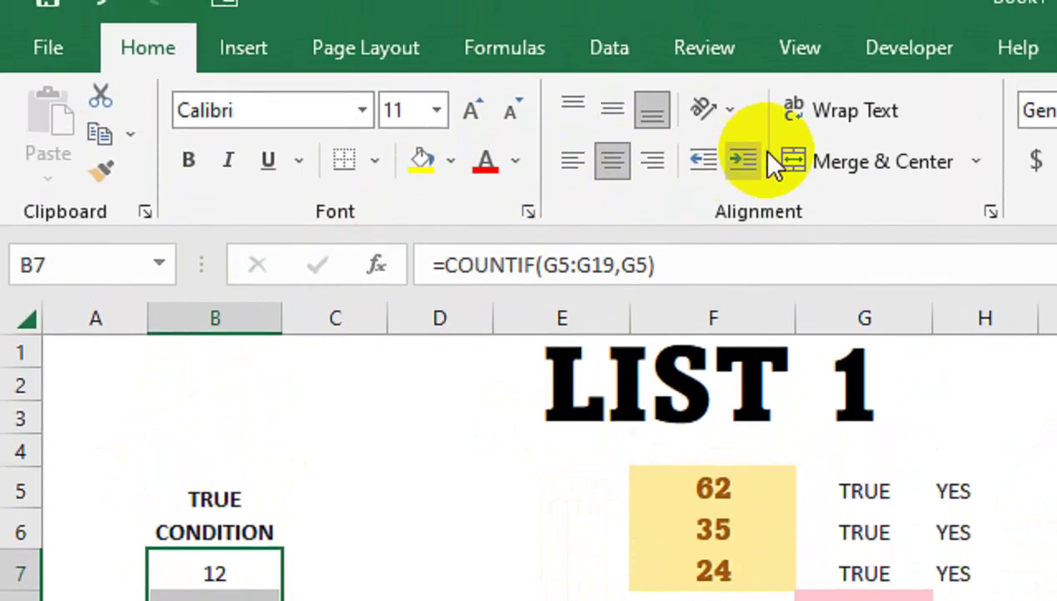
left_click(794, 161)
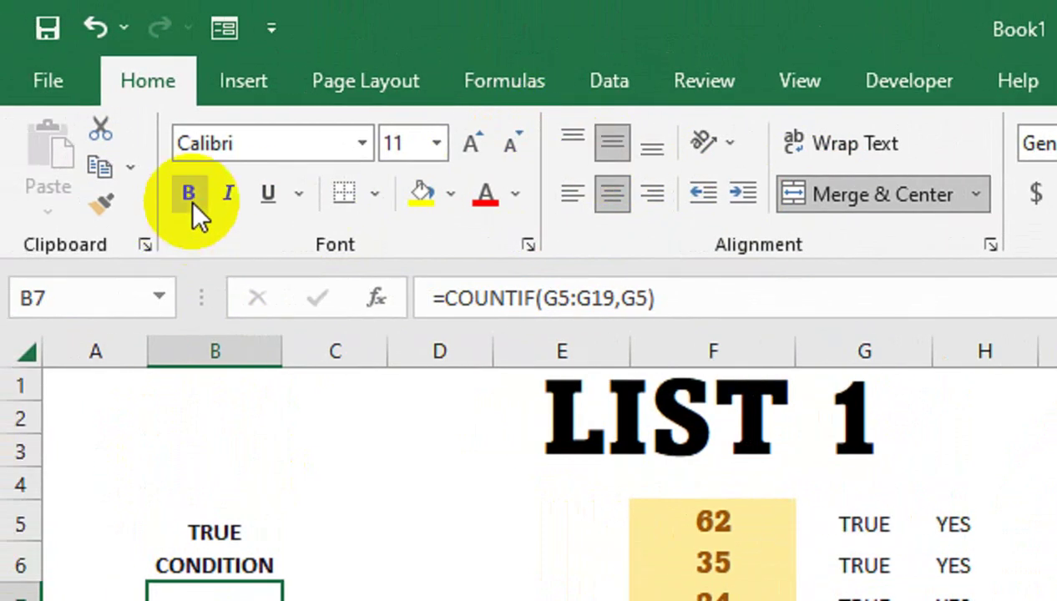
left_click(150, 197)
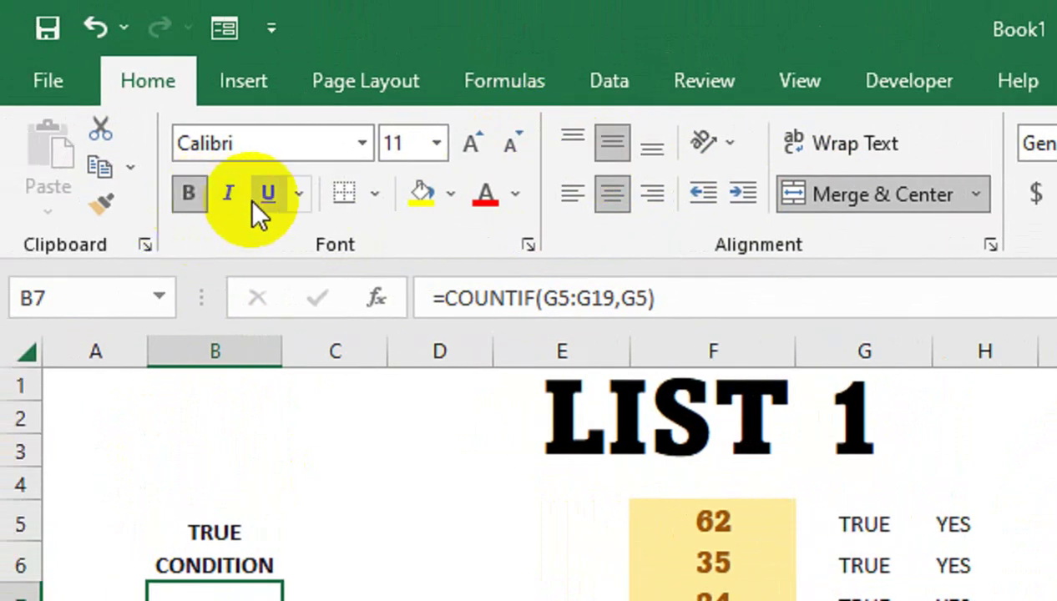
left_click(468, 144)
left_click(468, 144)
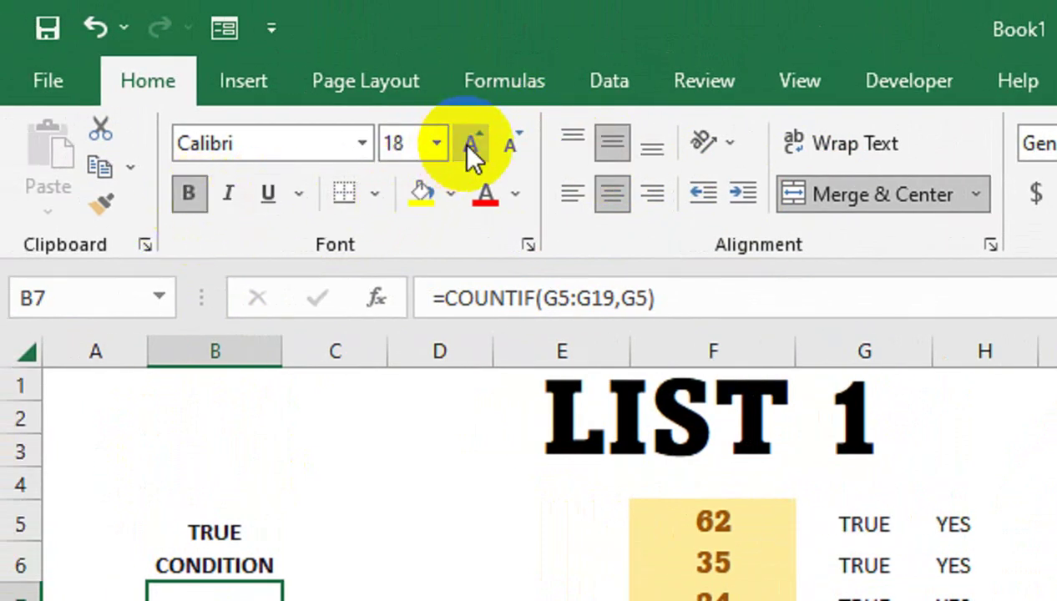
left_click(468, 144)
left_click(469, 144)
left_click(362, 144)
left_click(365, 431)
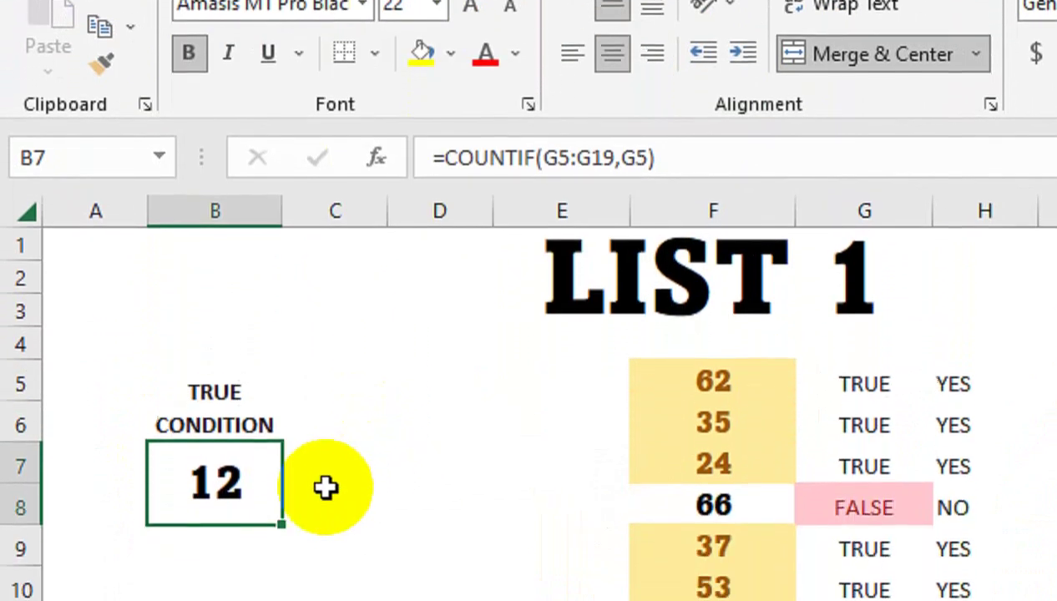
- Select C5:C6 beside the TRUE CONDITION label
left_click(318, 357)
left_click(391, 370)
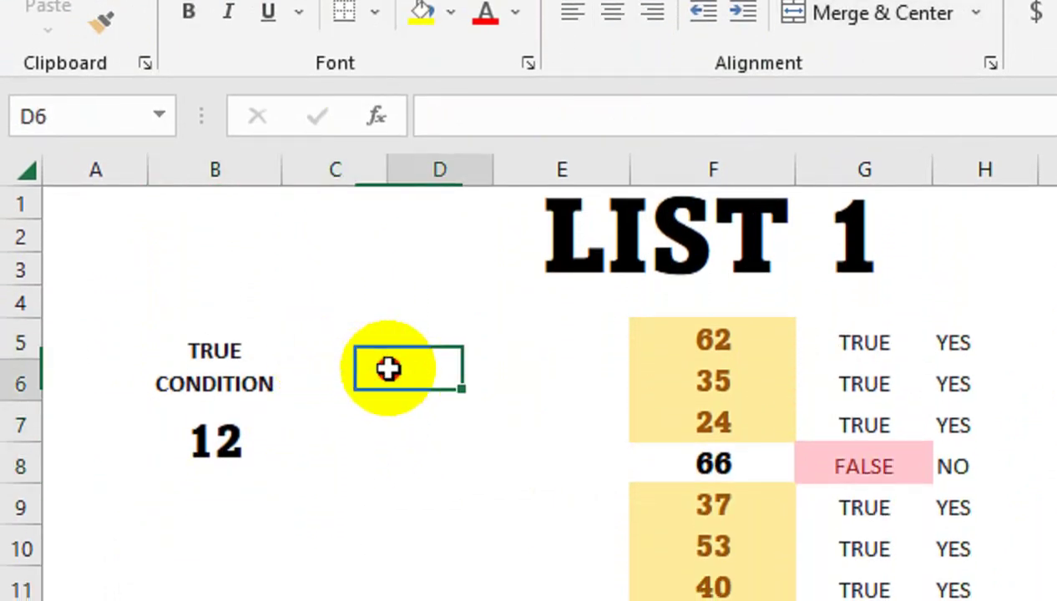
left_click(321, 368)
left_click(334, 351)
left_click_drag(334, 351, 349, 373)
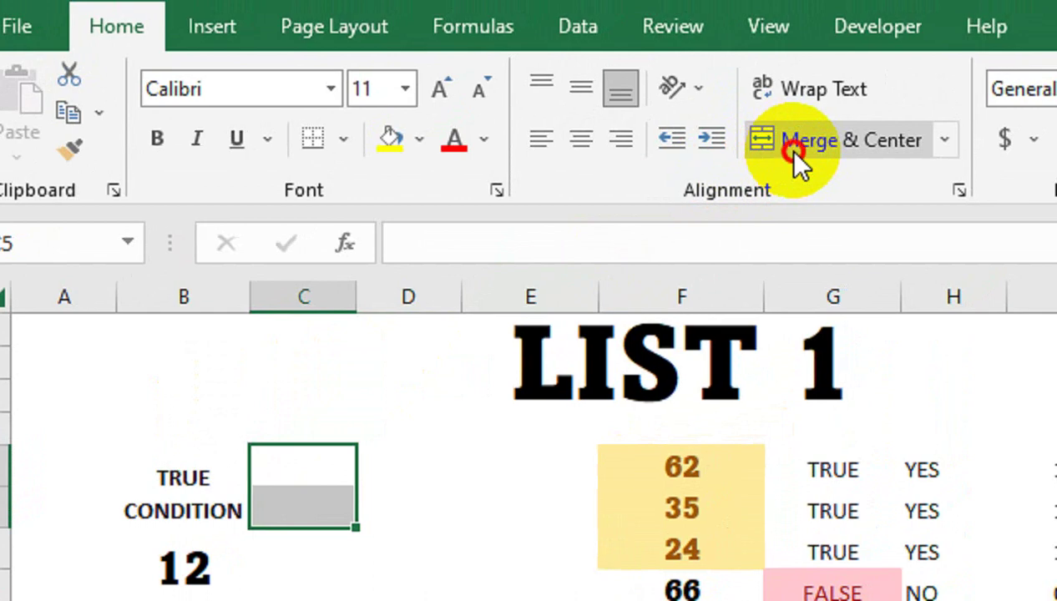
- Merge C5:C6 and enter a wrapped TOTAL ENTRIES heading, widening column C
left_click(823, 22)
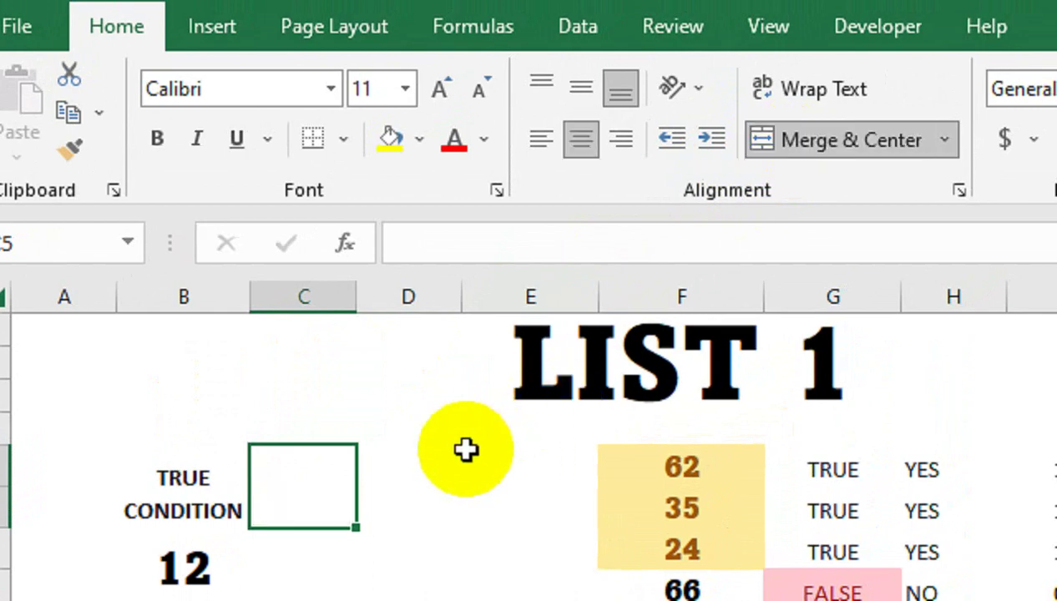
type("TOTAL")
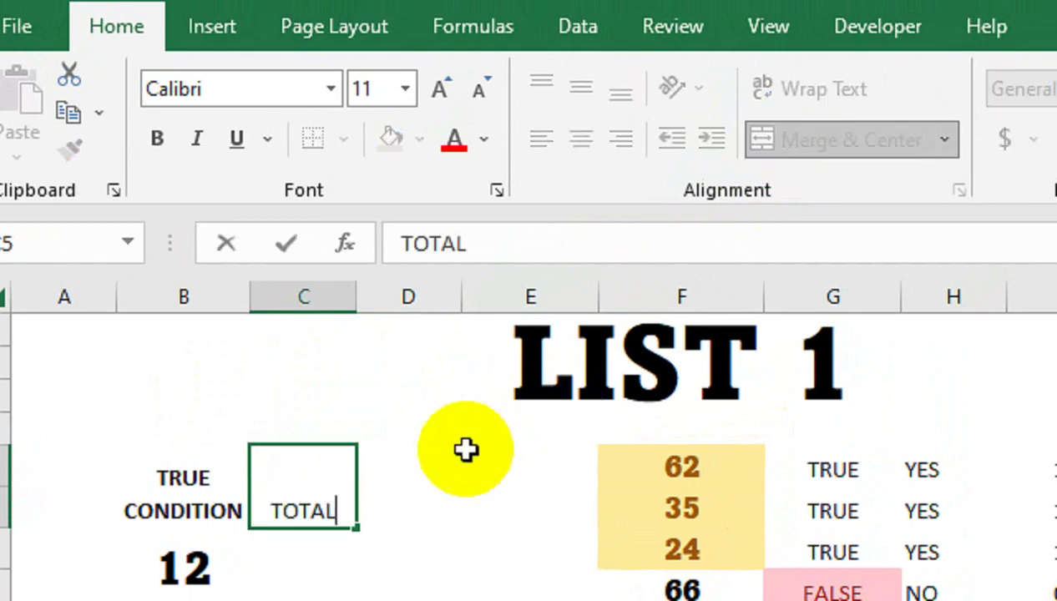
type(" ENTRIES")
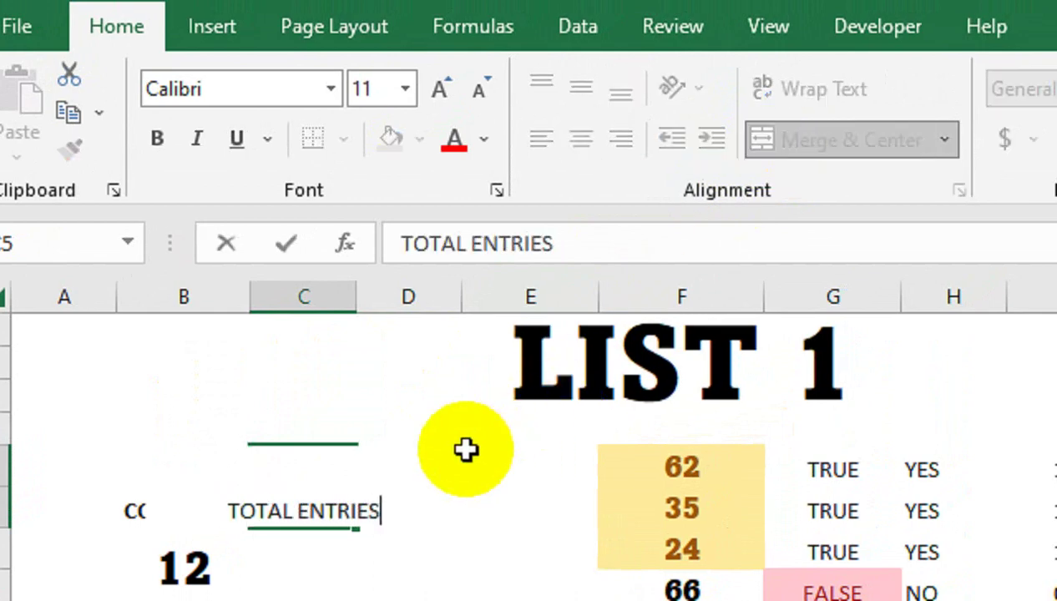
left_click(467, 551)
left_click(333, 503)
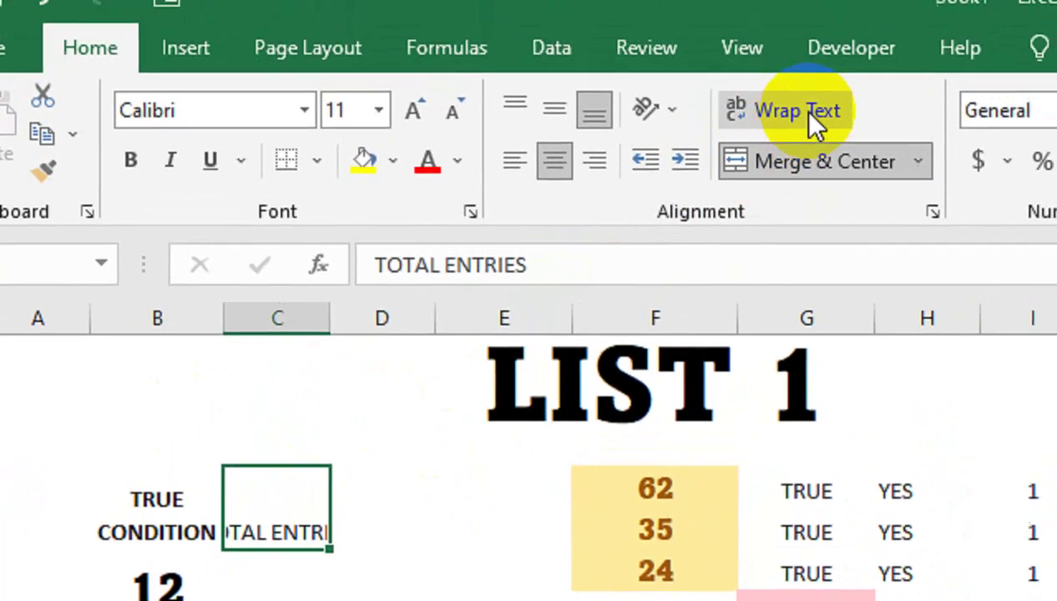
left_click(840, 96)
left_click_drag(315, 351, 334, 350)
- Copy the TRUE CONDITION label's format to TOTAL ENTRIES and the count's format below it
left_click(142, 539)
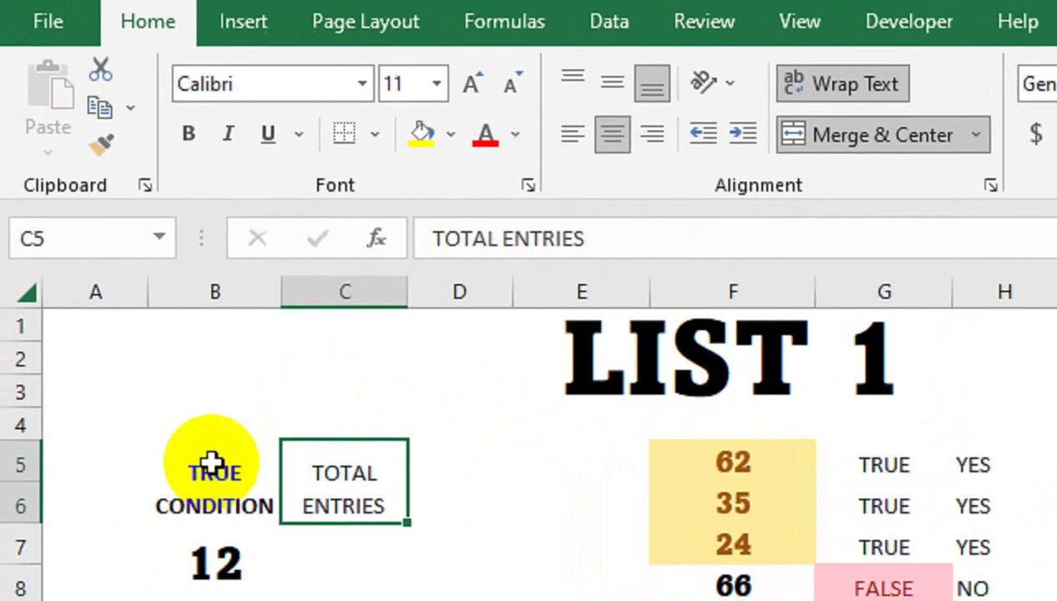
left_click(101, 131)
left_click(368, 480)
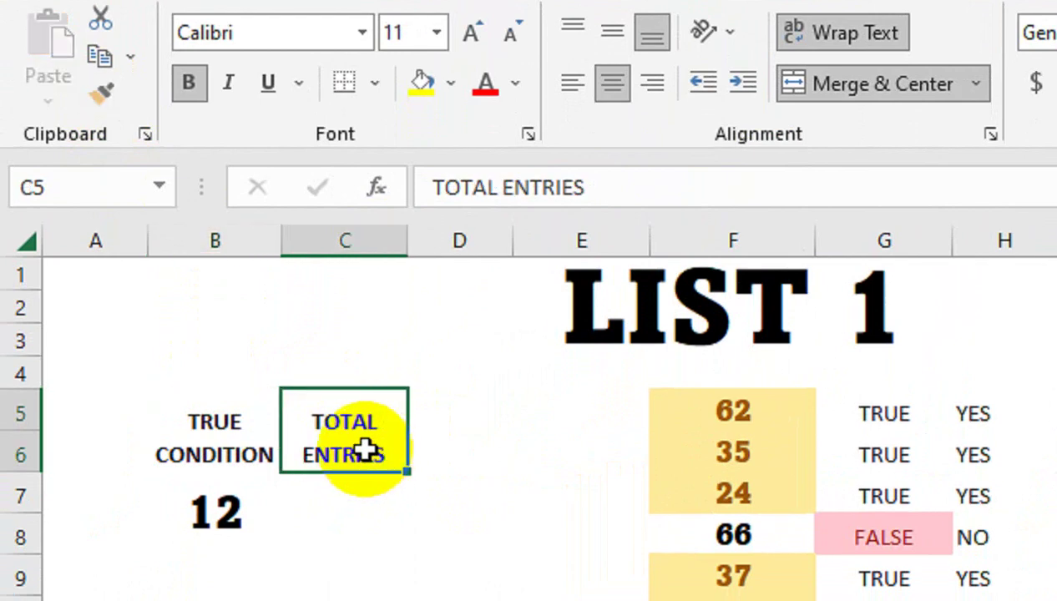
left_click(221, 459)
left_click(101, 131)
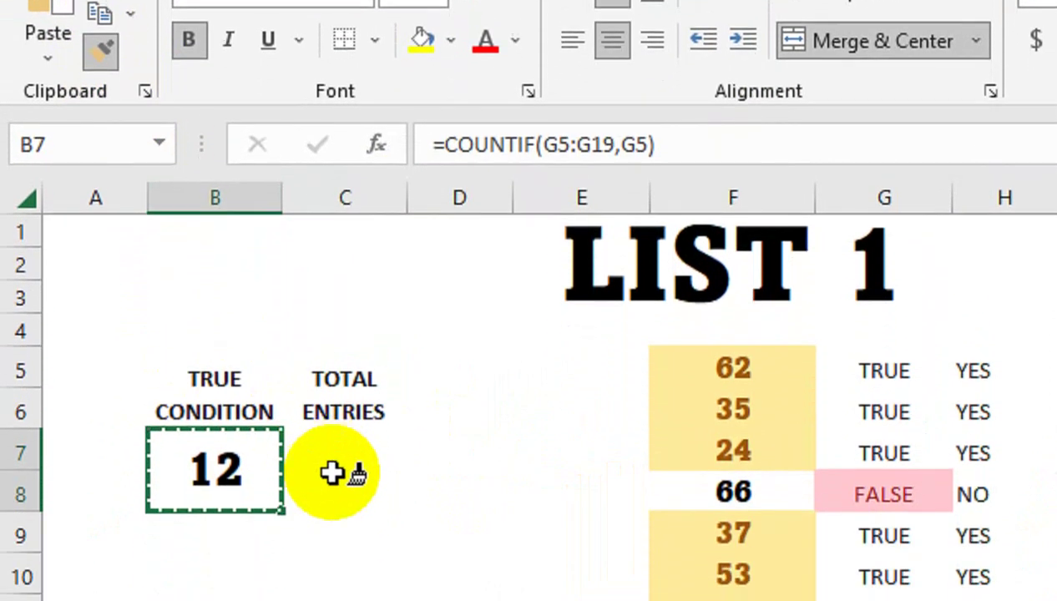
left_click(341, 451)
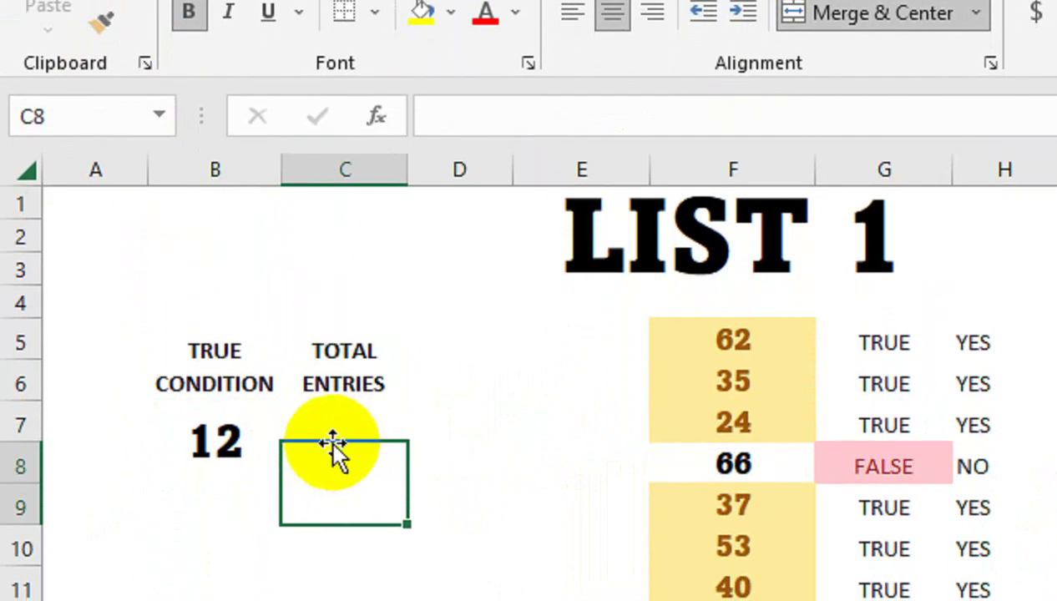
- Merge the cells under TOTAL ENTRIES and give them the count's formatting
left_click(323, 426)
left_click_drag(305, 430, 319, 455)
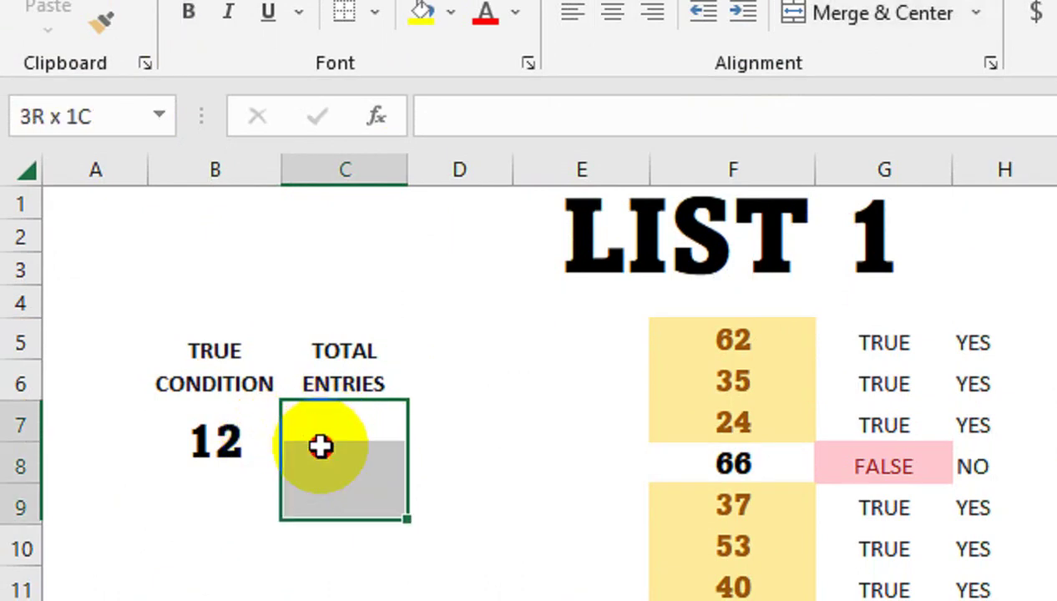
left_click(244, 438)
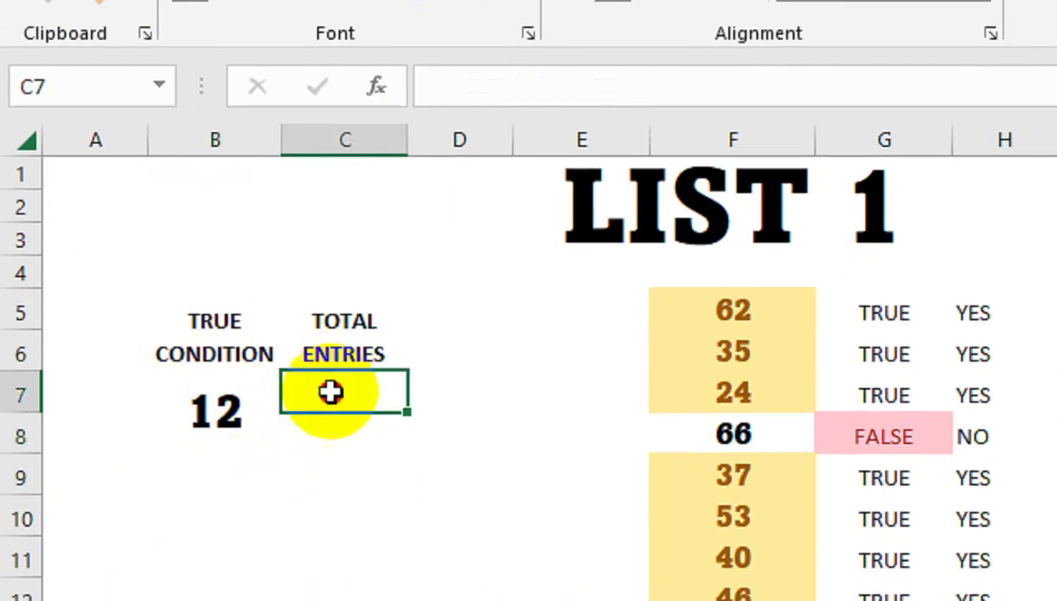
left_click_drag(331, 394, 328, 428)
left_click(328, 443)
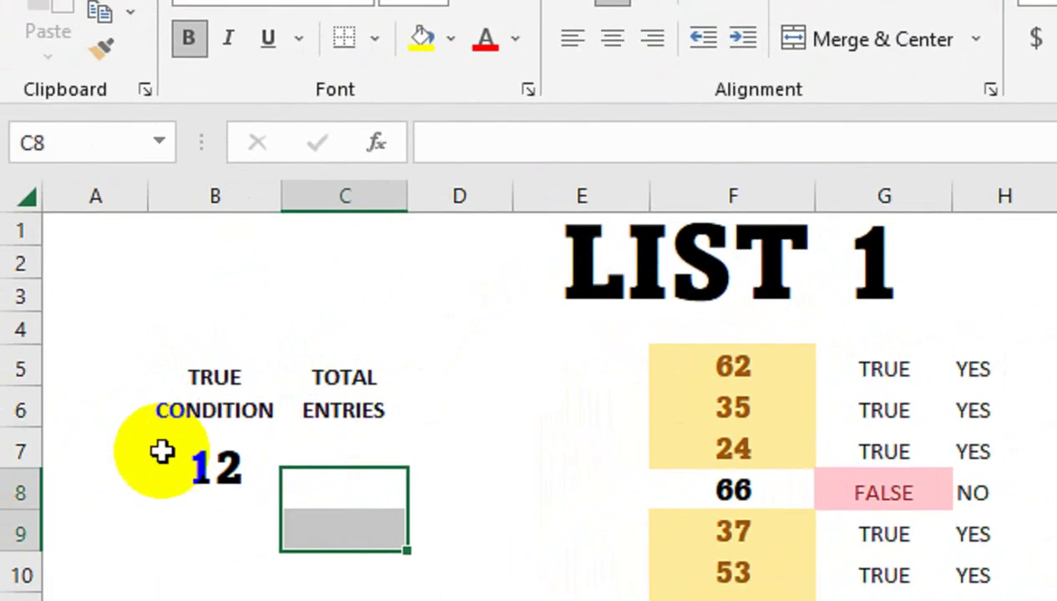
left_click(96, 553)
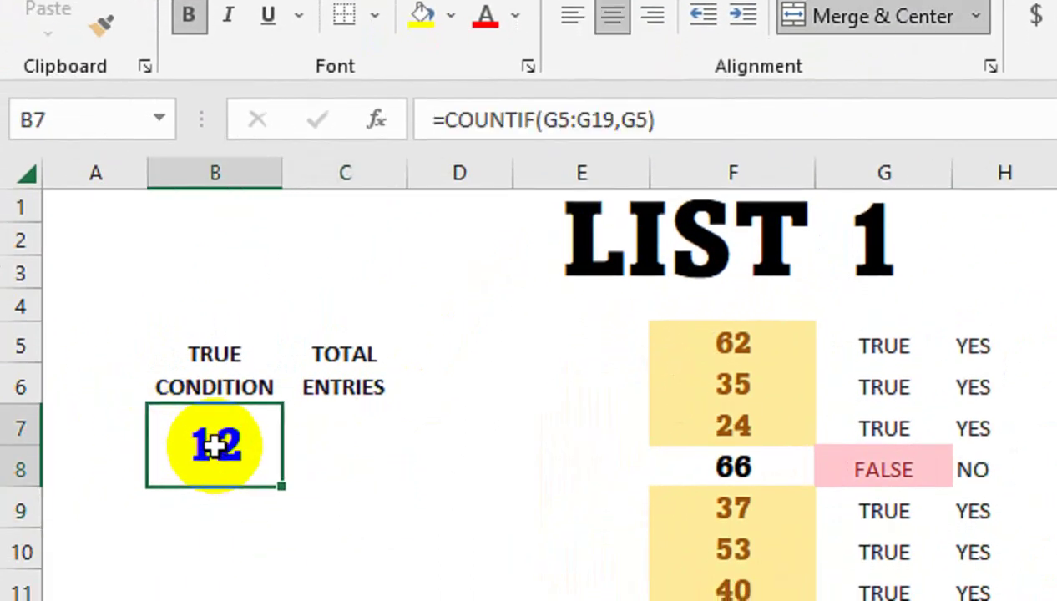
left_click(120, 135)
left_click(335, 547)
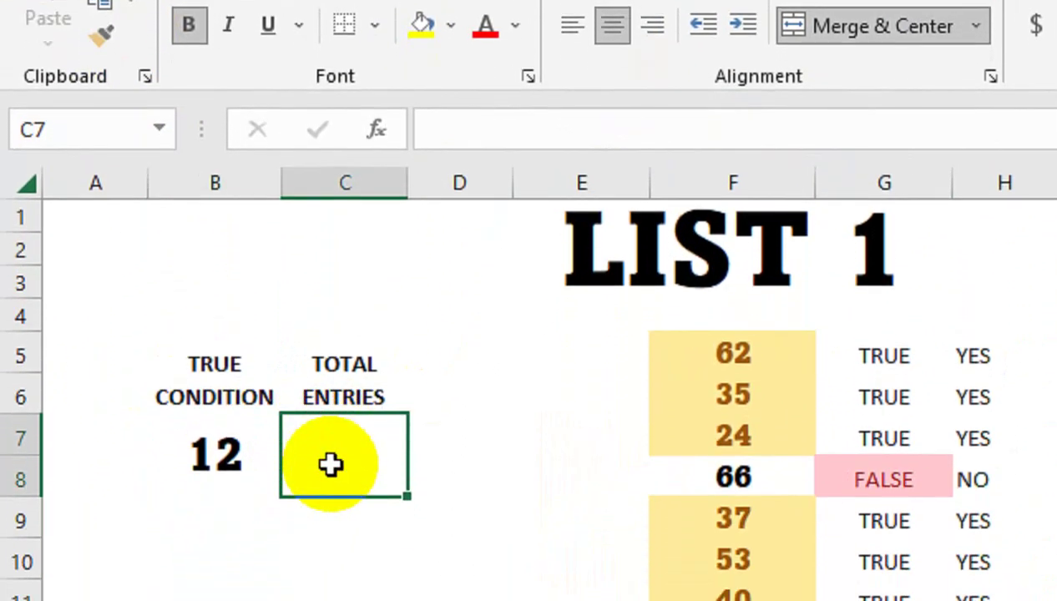
- Enter =COUNT(F5:F19) in C7, returning 15
left_click(248, 436)
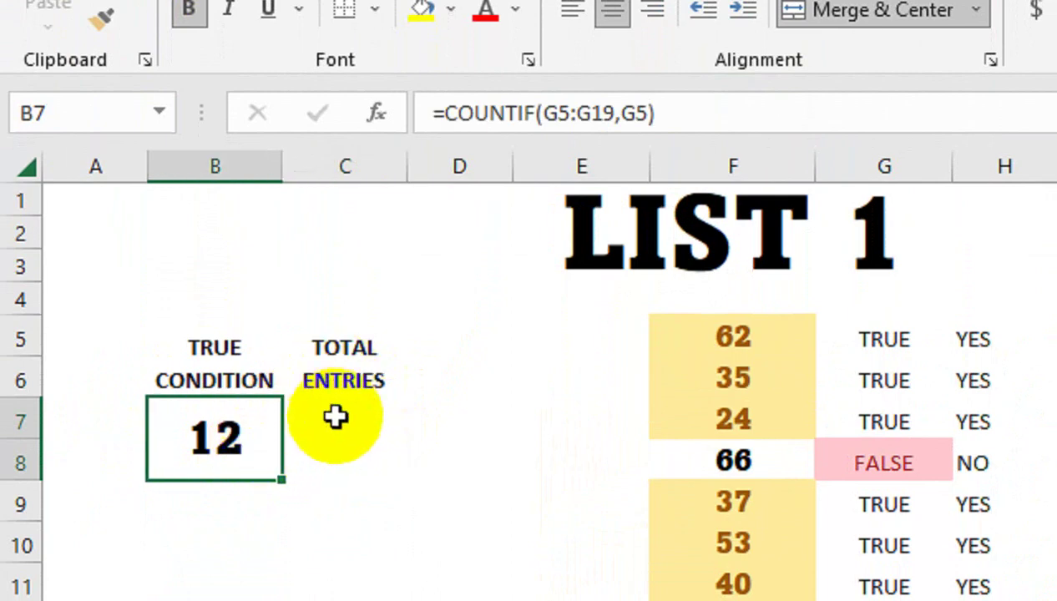
left_click(350, 448)
type("=")
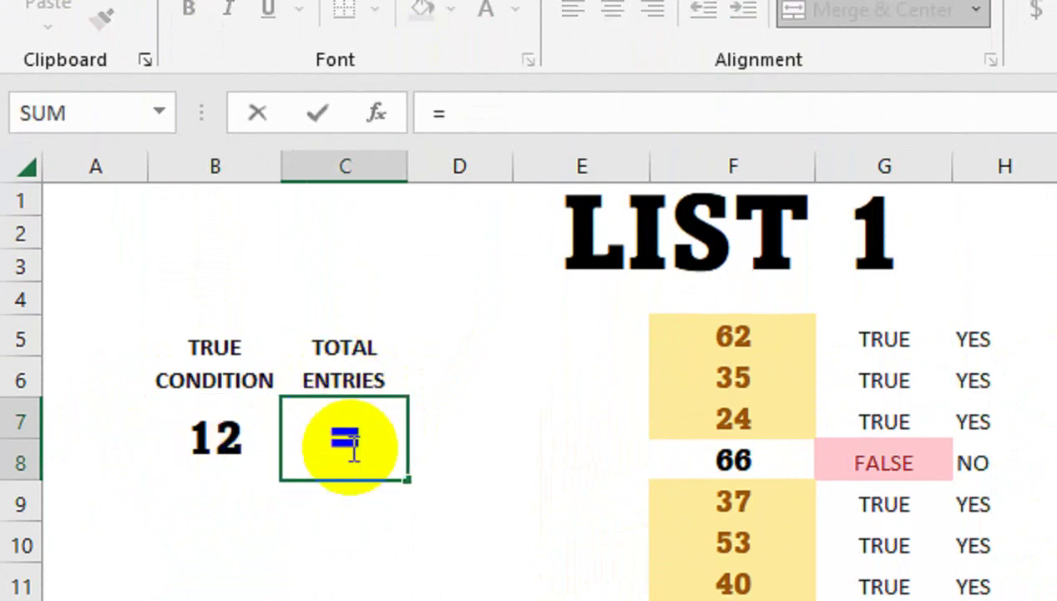
type("COUNT")
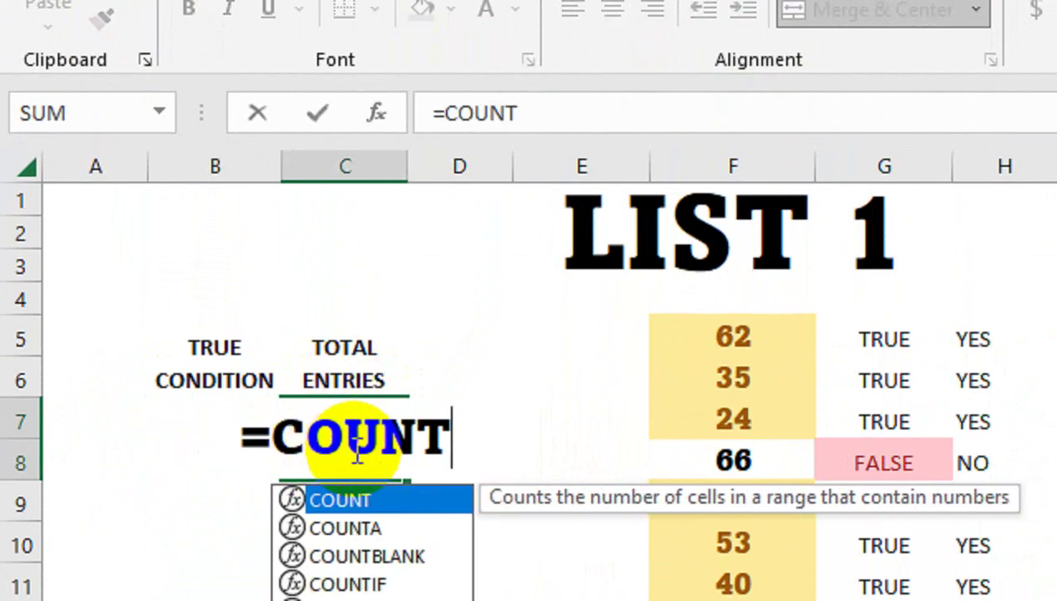
type("(")
left_click(720, 337)
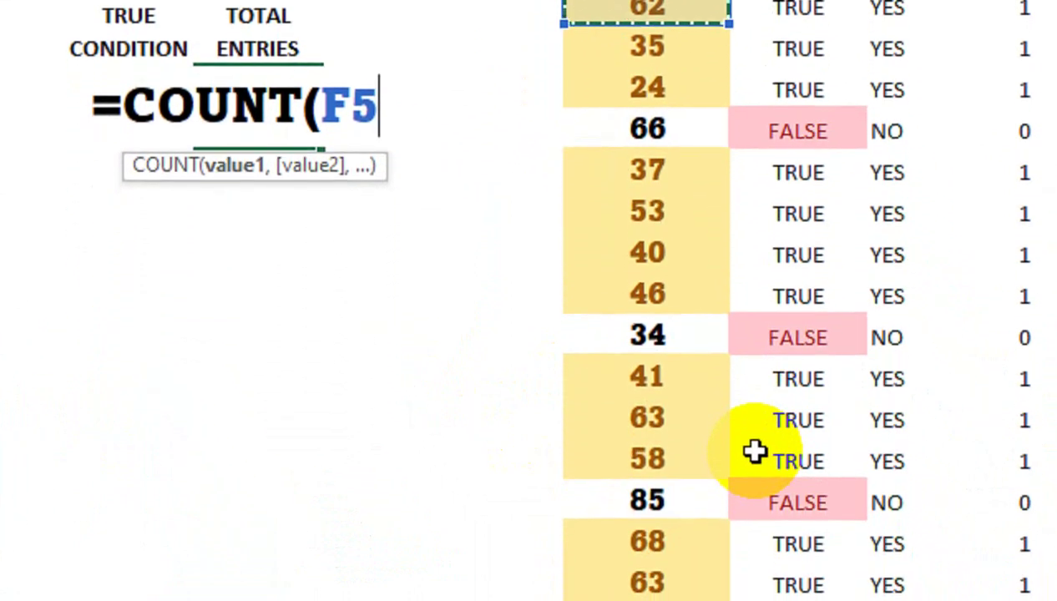
left_click_drag(781, 470, 755, 451)
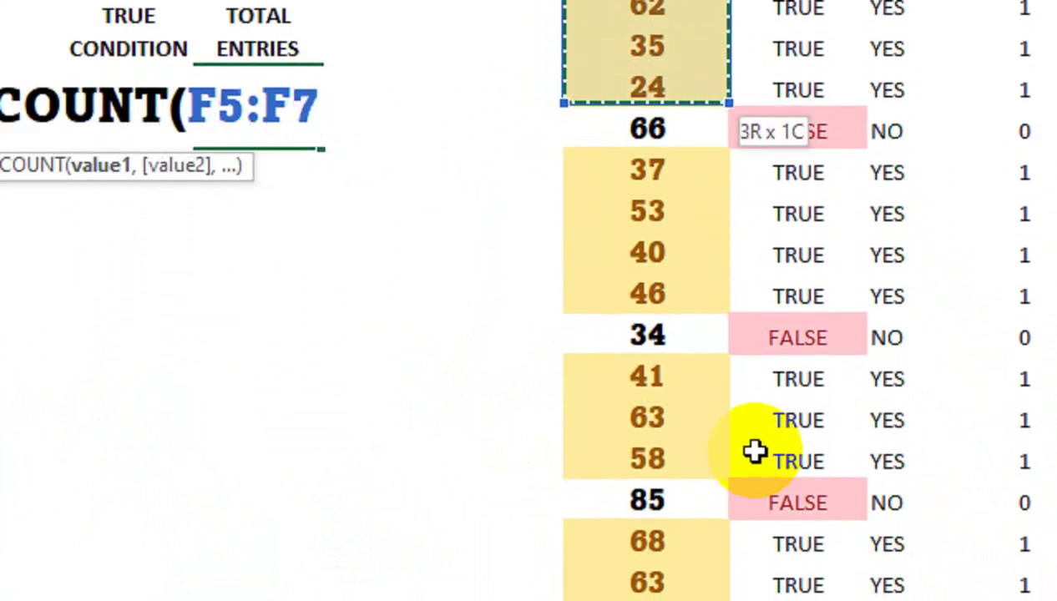
left_click_drag(731, 117, 731, 568)
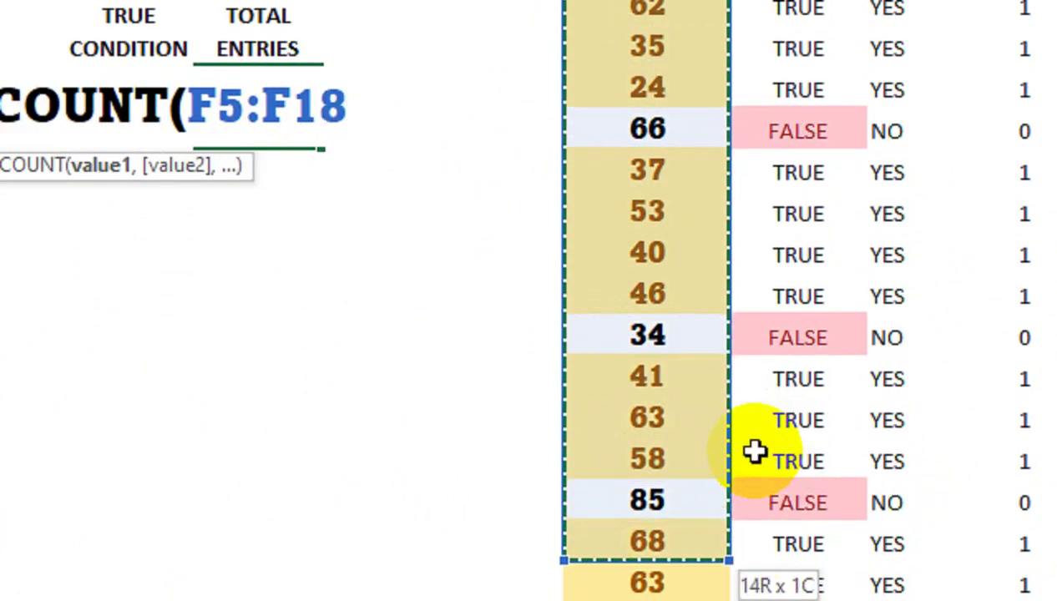
left_click_drag(755, 451, 750, 451)
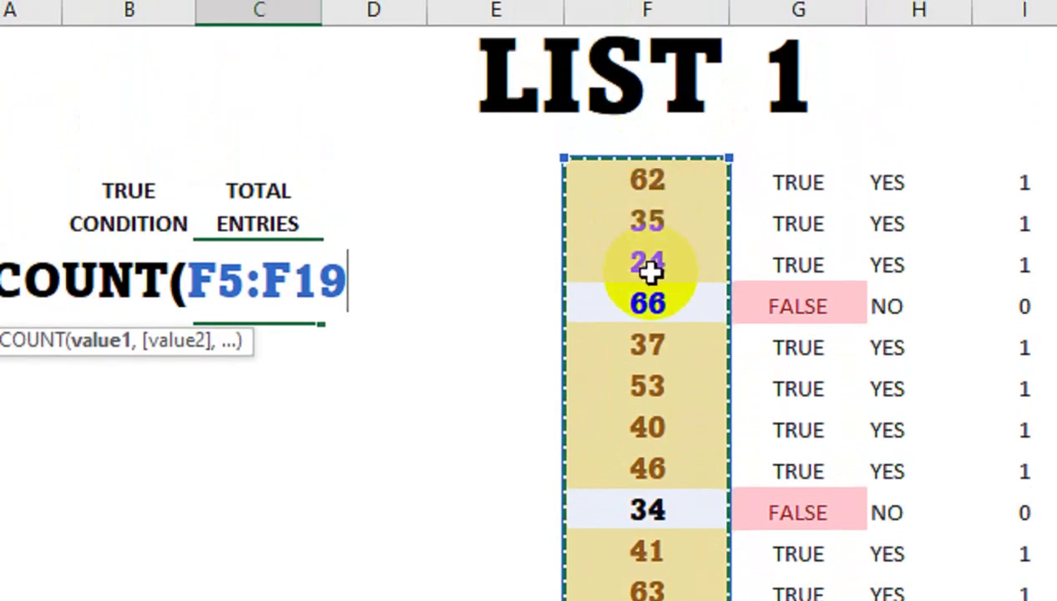
type(")")
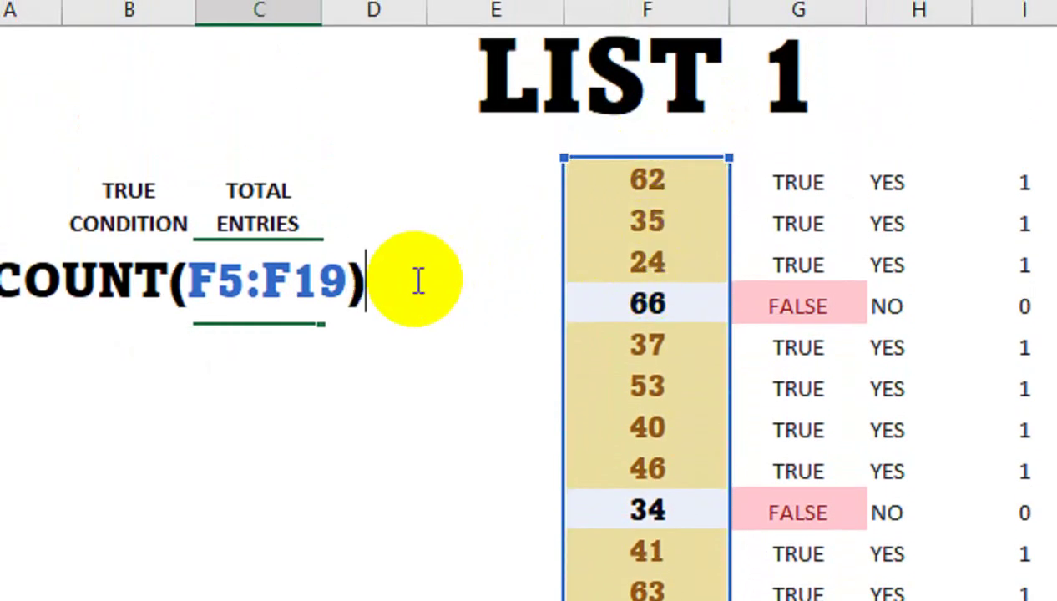
key("Return")
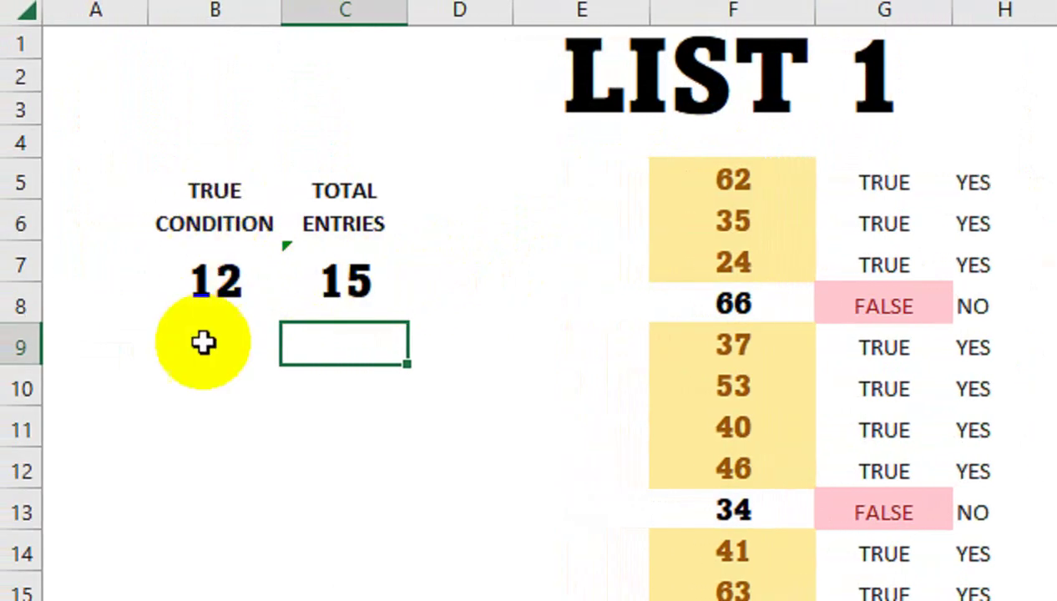
- Add a DIFFERENCE heading in D5:D6 styled like TOTAL ENTRIES, widening column D
left_click(329, 245)
left_click(440, 203)
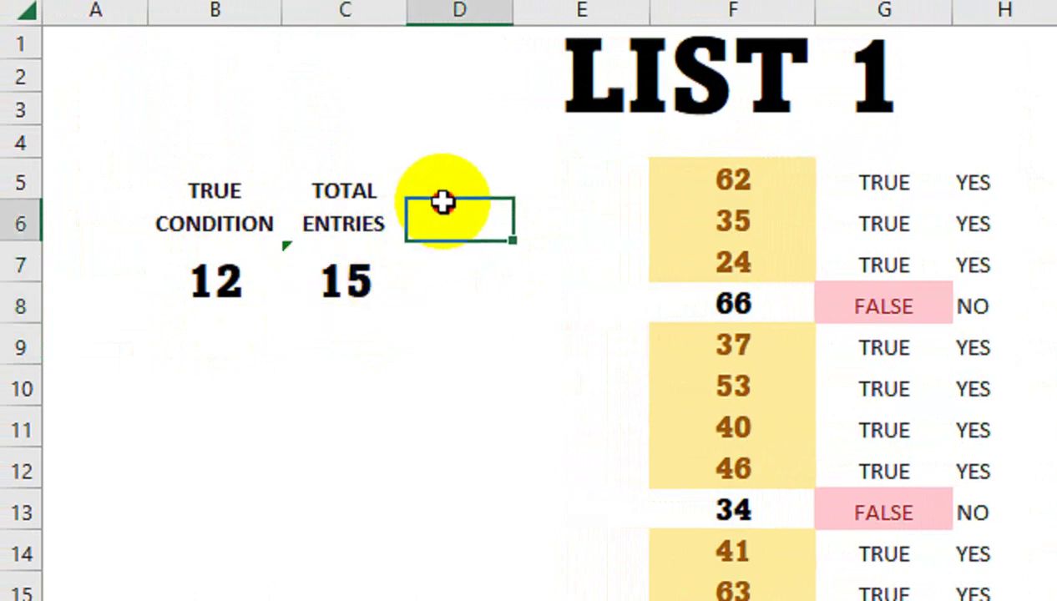
left_click_drag(451, 177, 455, 219)
left_click(372, 194)
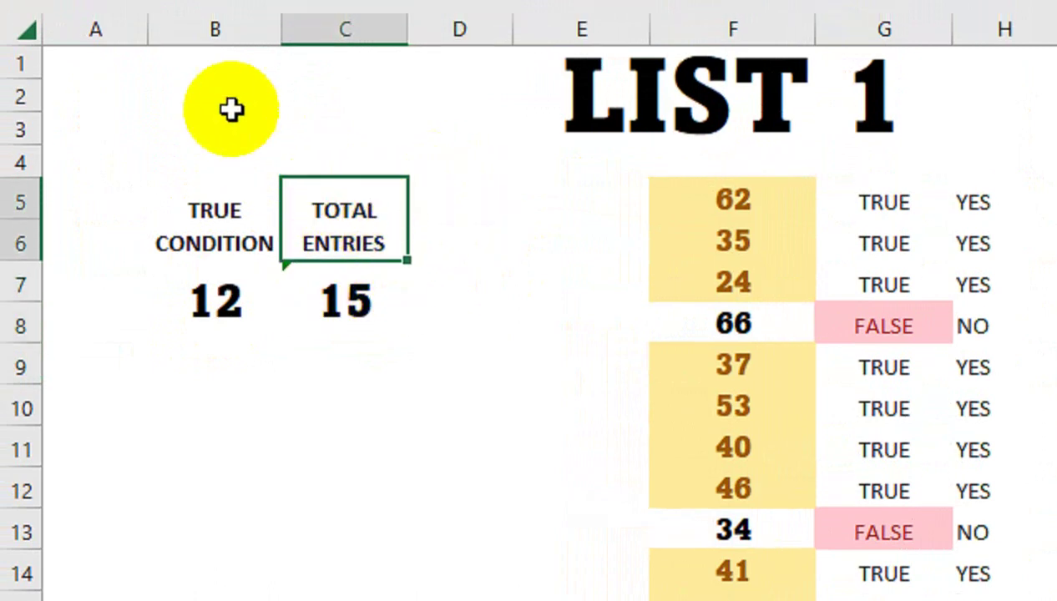
left_click(102, 124)
left_click(440, 452)
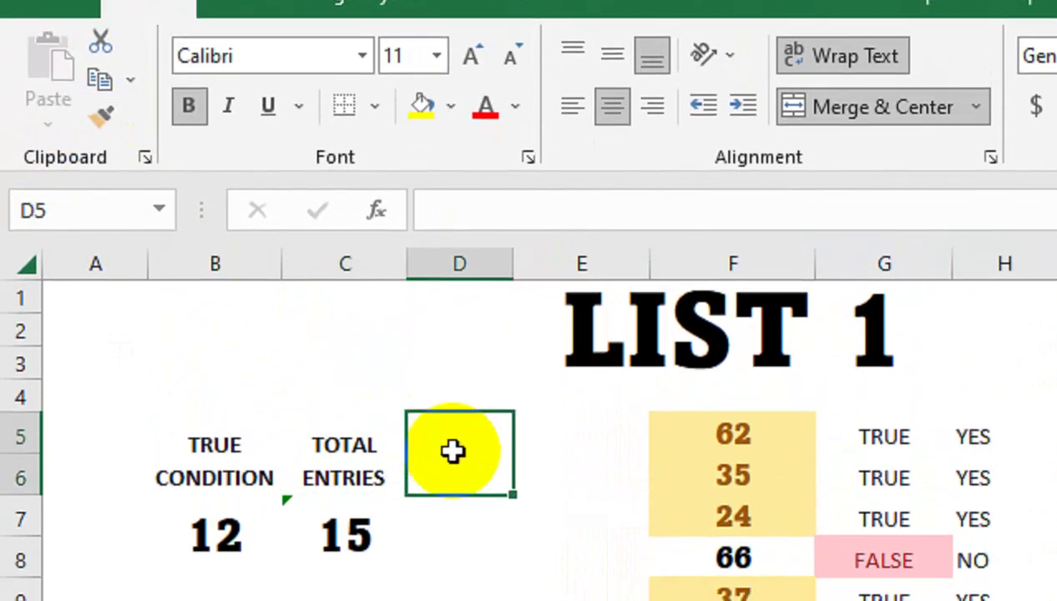
type("DI")
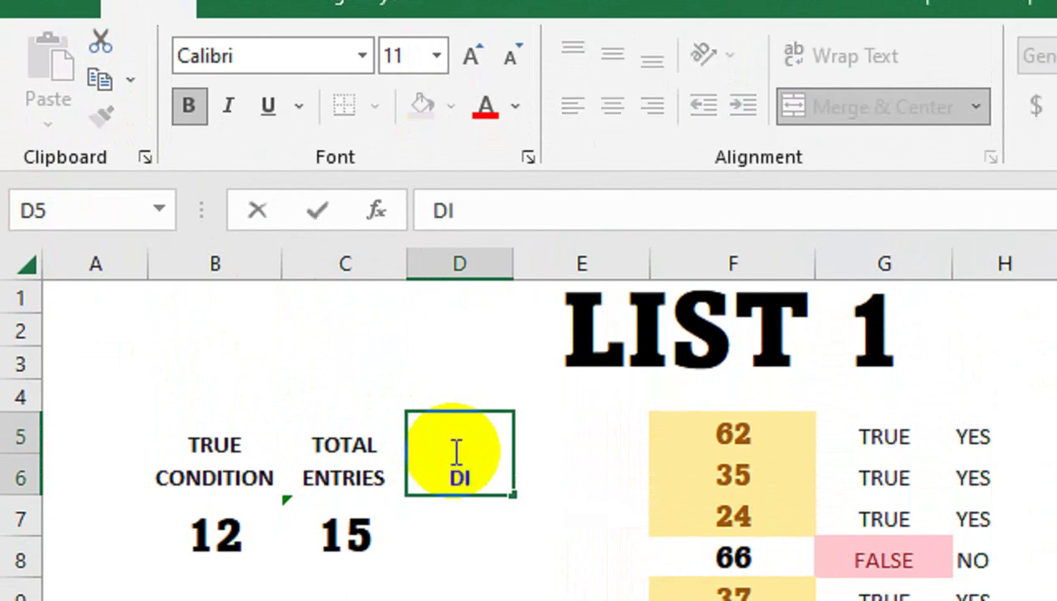
type("NCE")
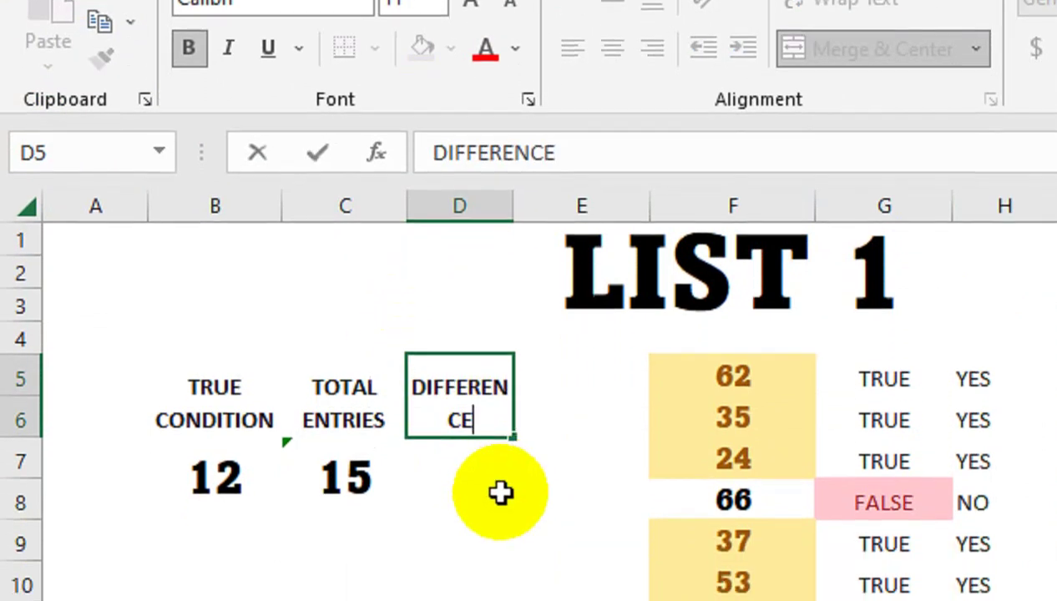
left_click(503, 493)
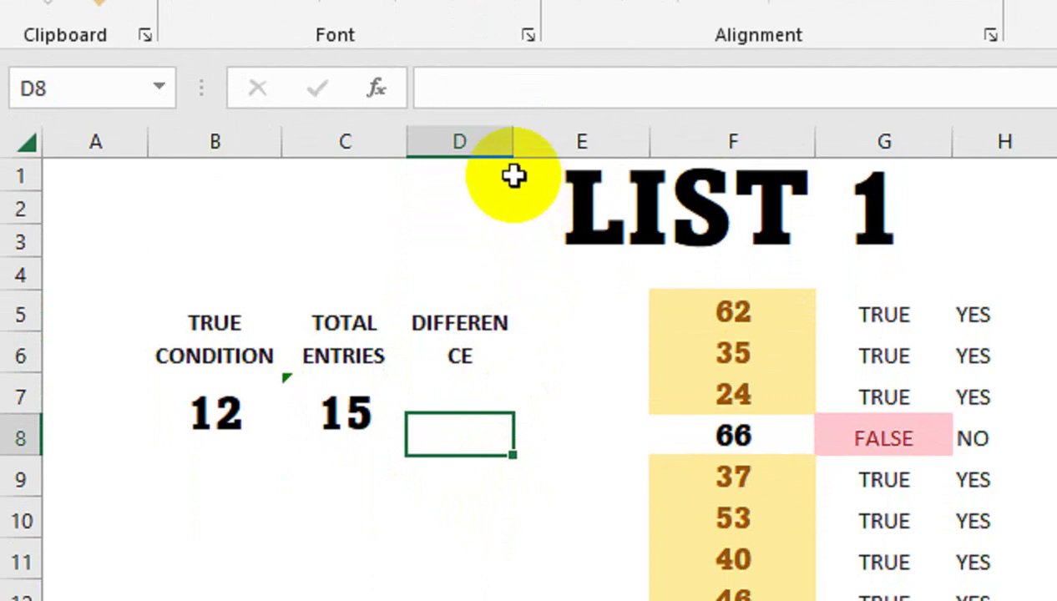
left_click_drag(505, 151, 547, 151)
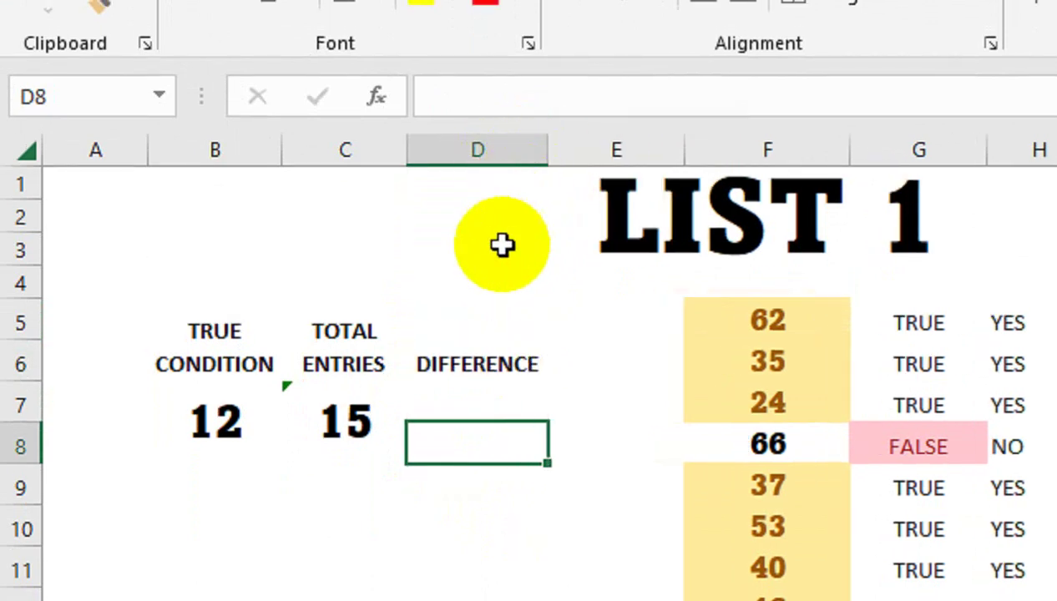
- Merge D7:D8 and apply C7's large bold formatting to it
left_click(441, 404)
left_click_drag(441, 407, 467, 447)
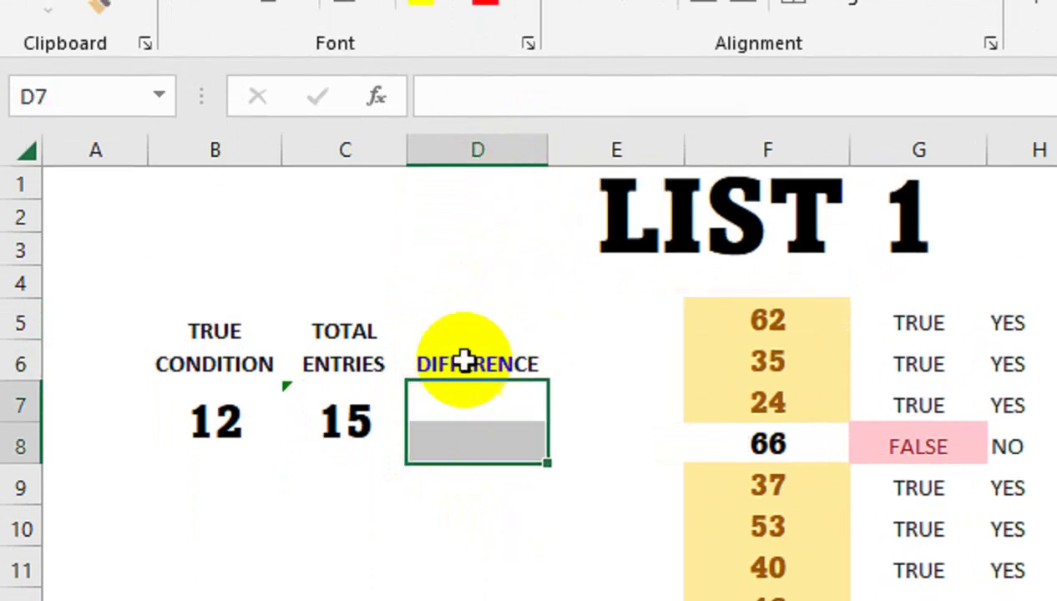
left_click(806, 57)
left_click(261, 485)
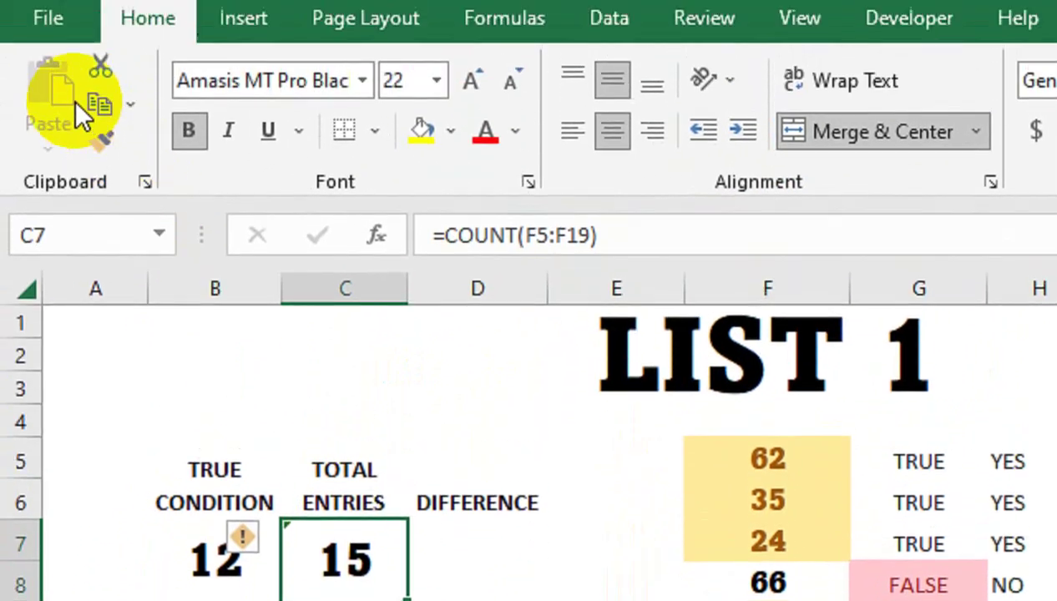
left_click(23, 65)
left_click(384, 486)
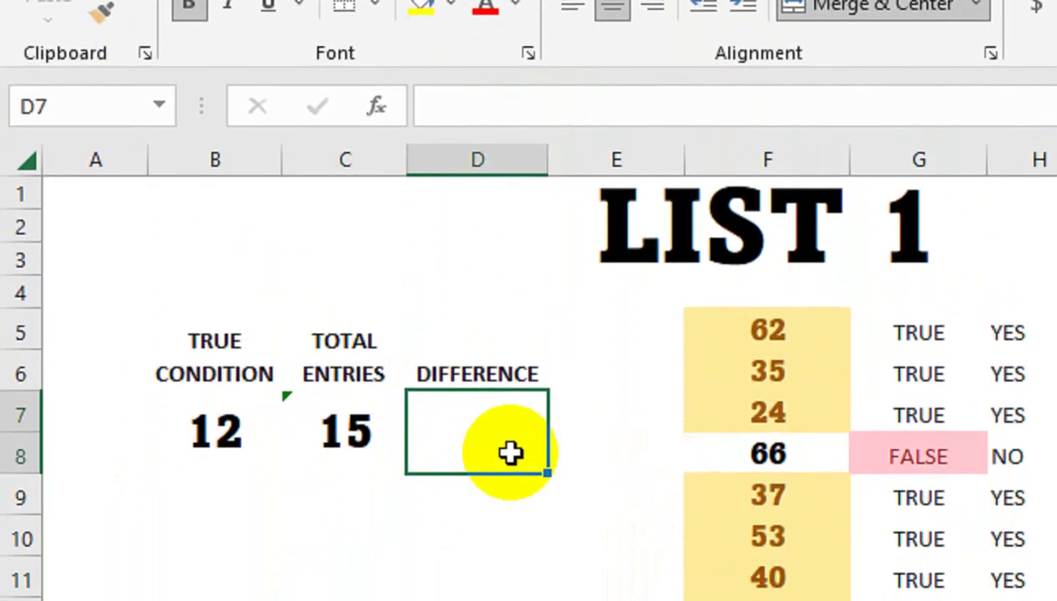
- Enter =C7-B7 in D7 to show a difference of 3
type("=")
key("Left")
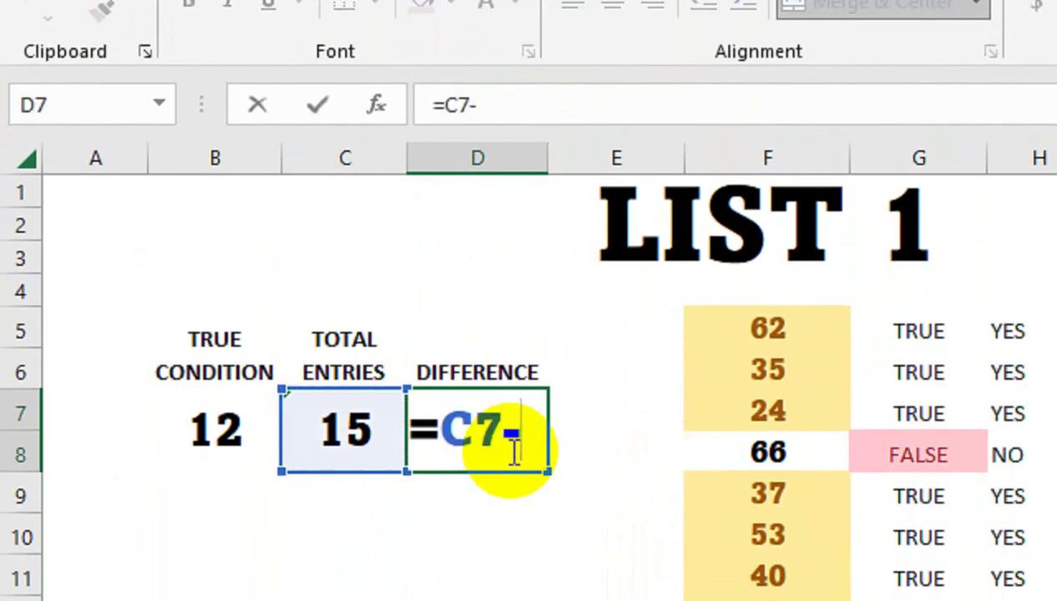
key("Left")
key("Left")
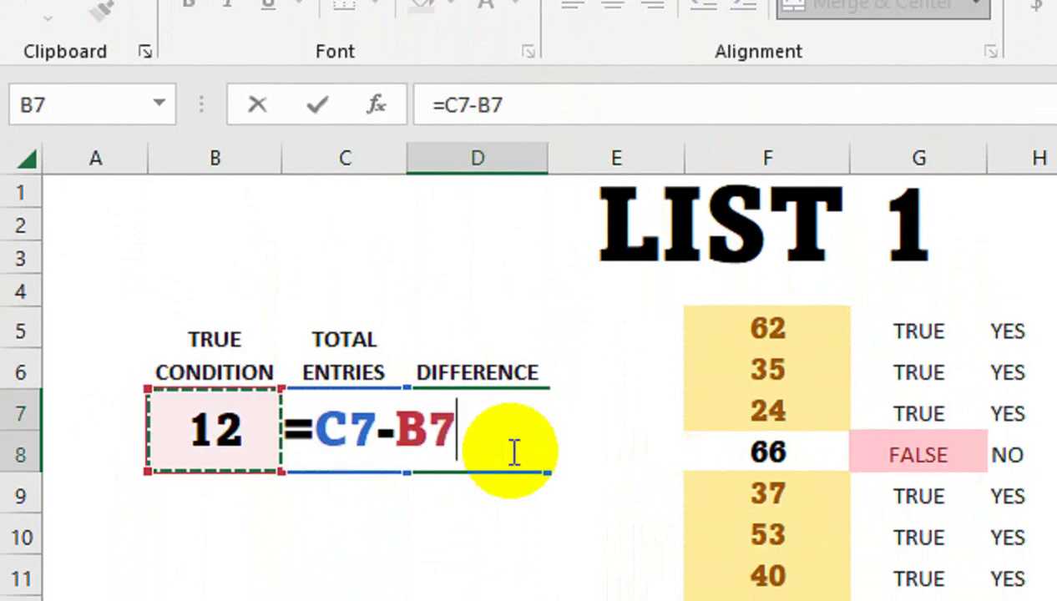
key("Return")
left_click(496, 425)
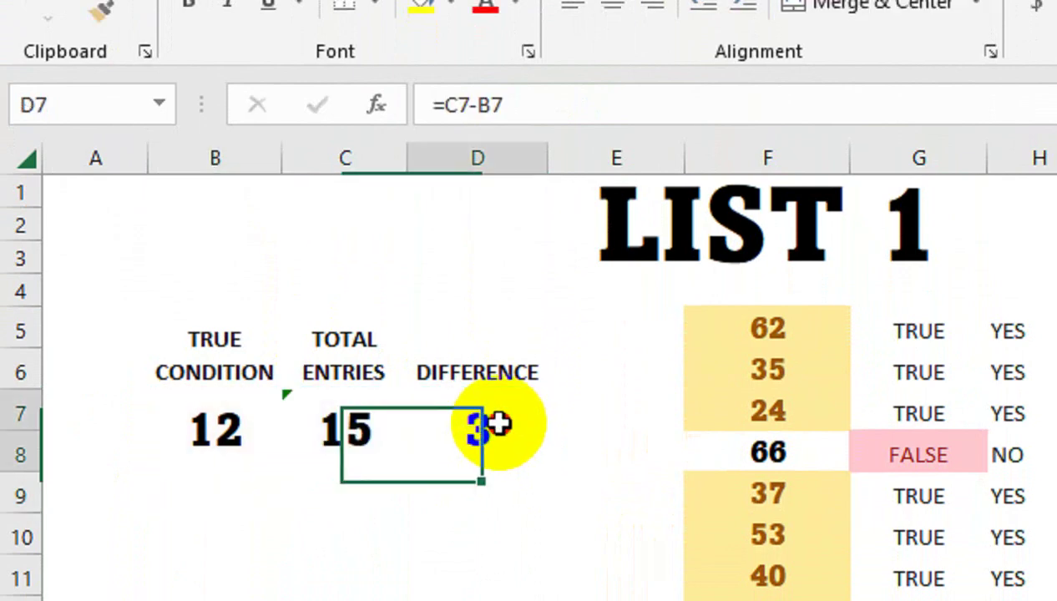
key("F2")
key("Return")
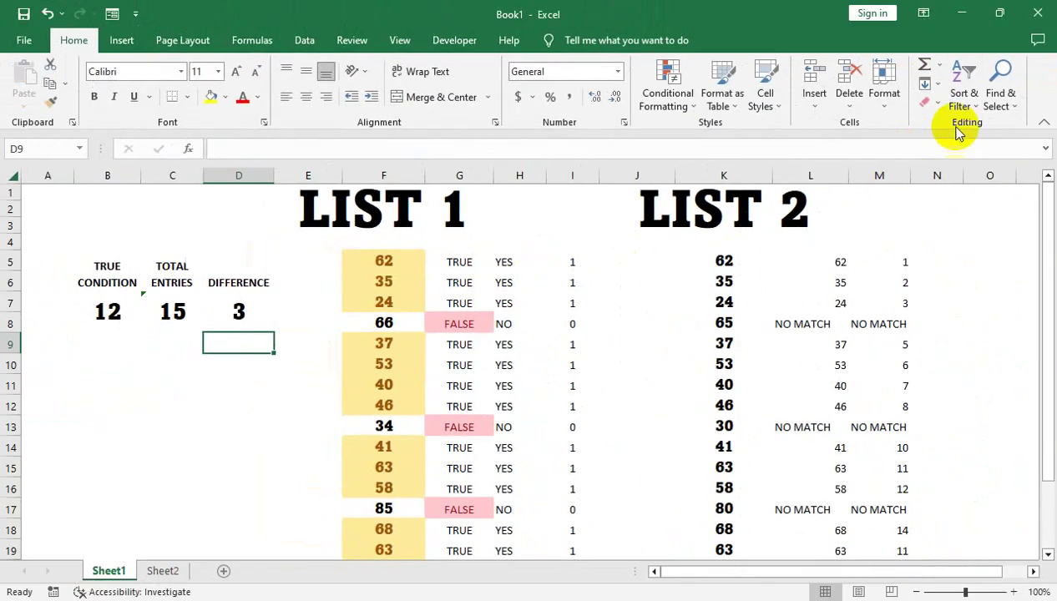
- Select all formula cells via Find & Select > Go To Special > Formulas
left_click(1024, 110)
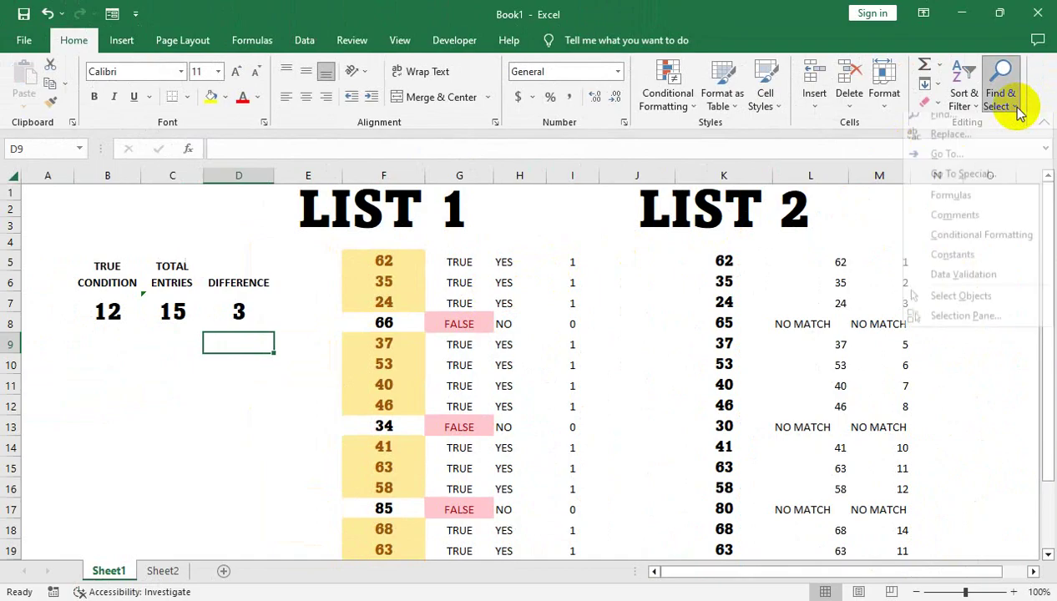
left_click(929, 181)
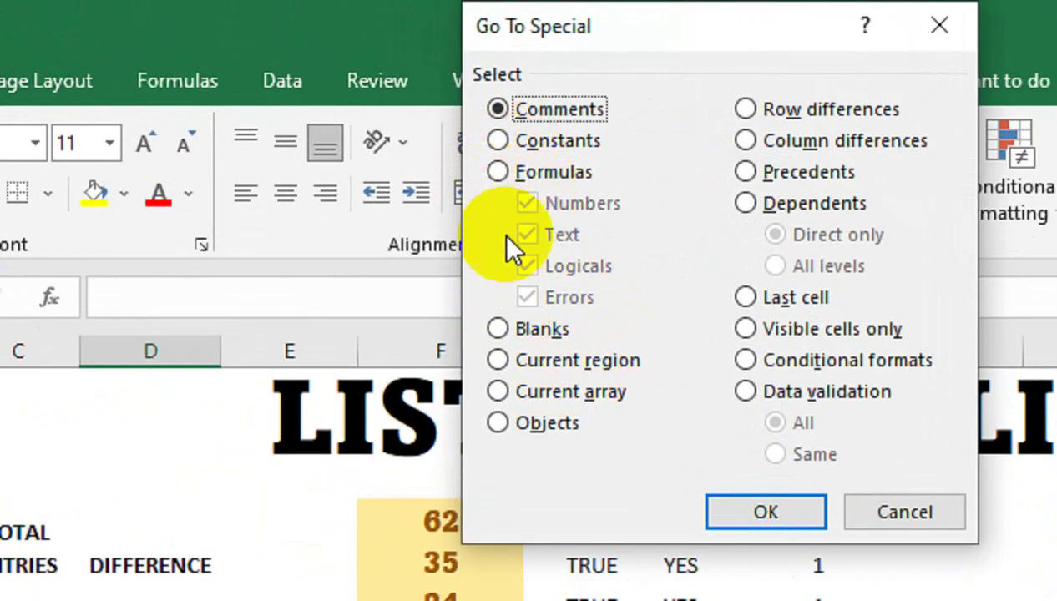
left_click(500, 172)
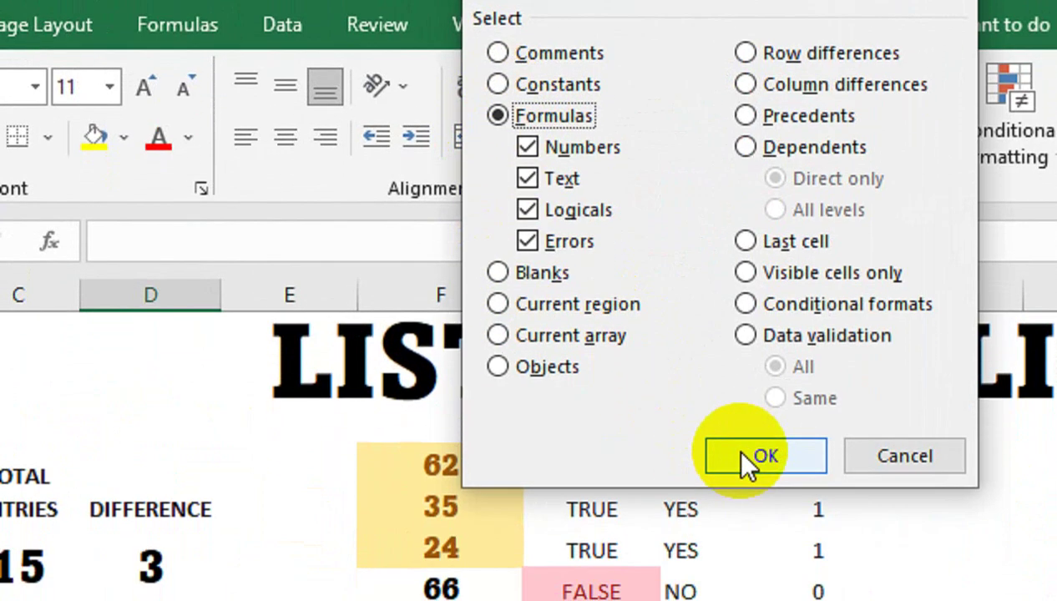
left_click(746, 462)
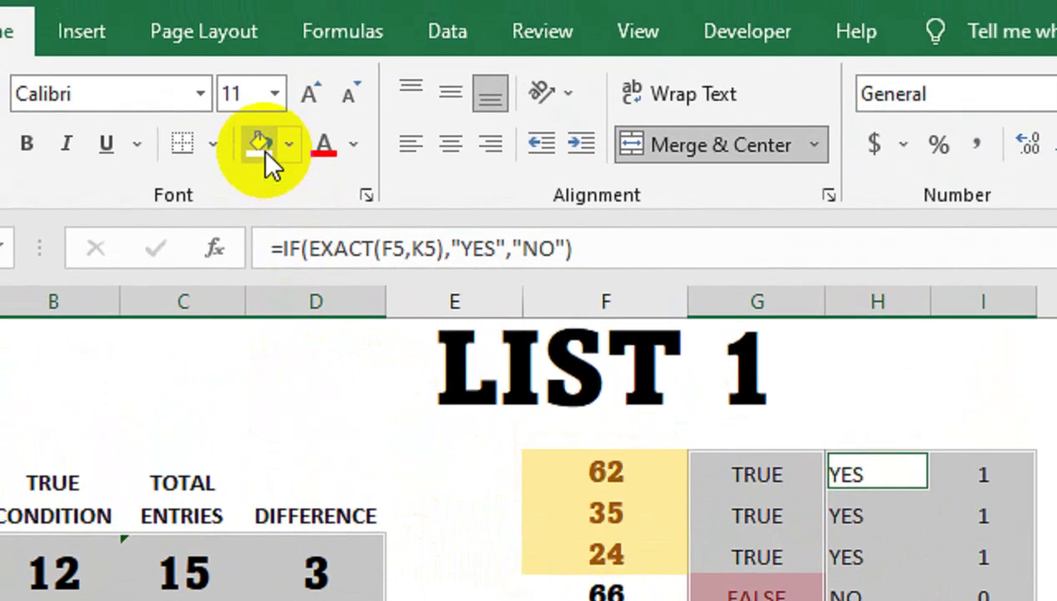
- Fill the selected formula cells dark red with white text
left_click(268, 152)
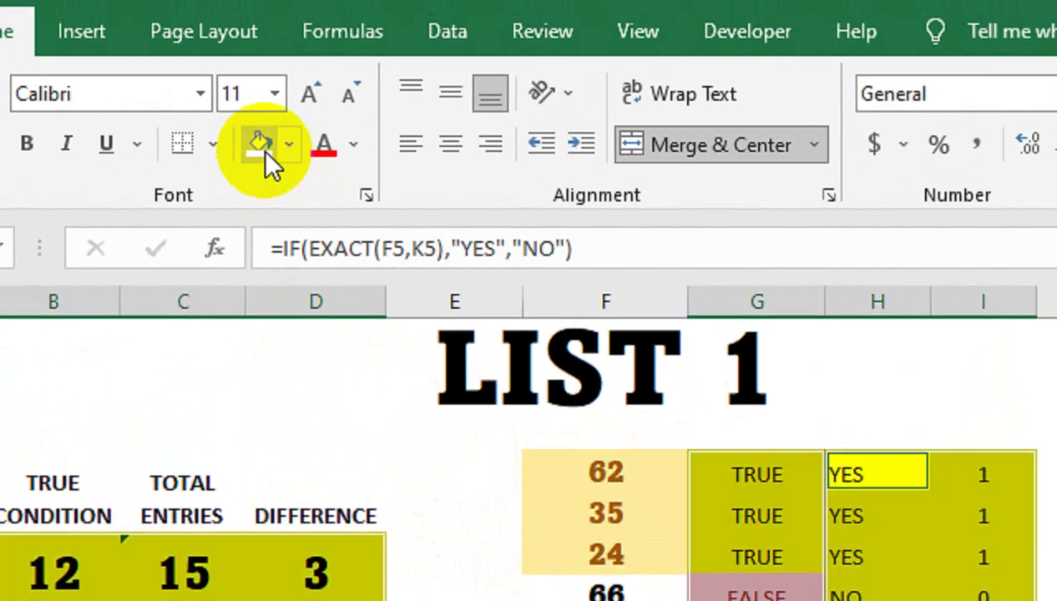
left_click(289, 146)
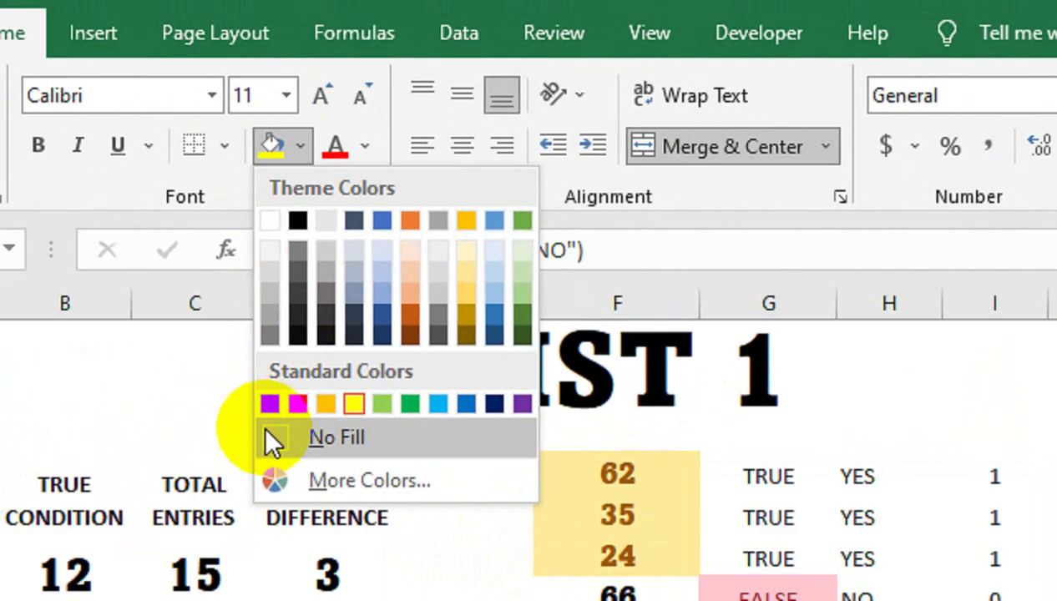
left_click(270, 405)
left_click(365, 147)
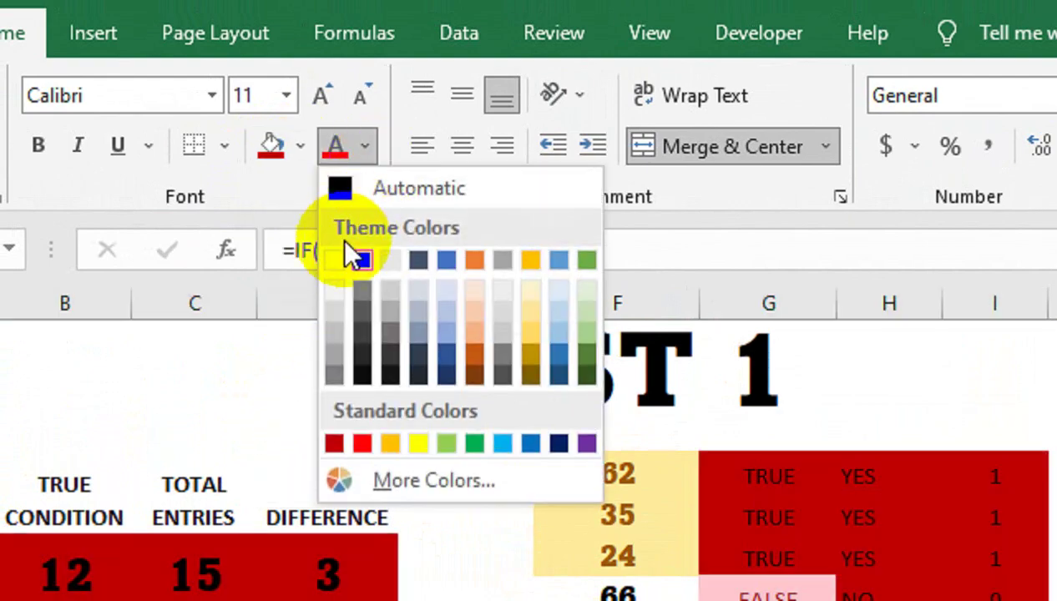
left_click(342, 258)
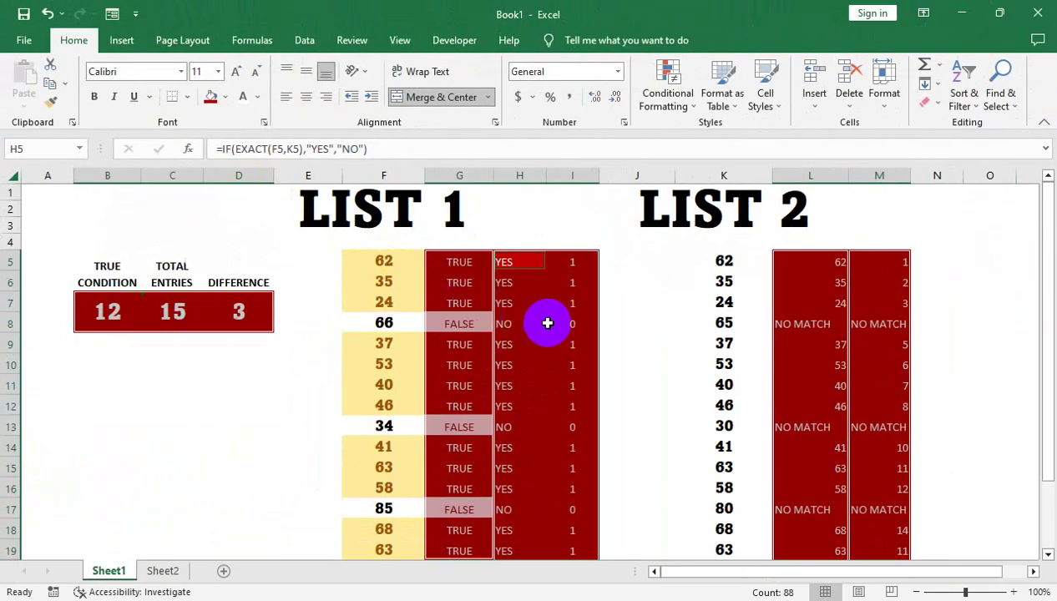
- Widen column L slightly and inspect the formulas in I8 and I10
left_click(553, 324)
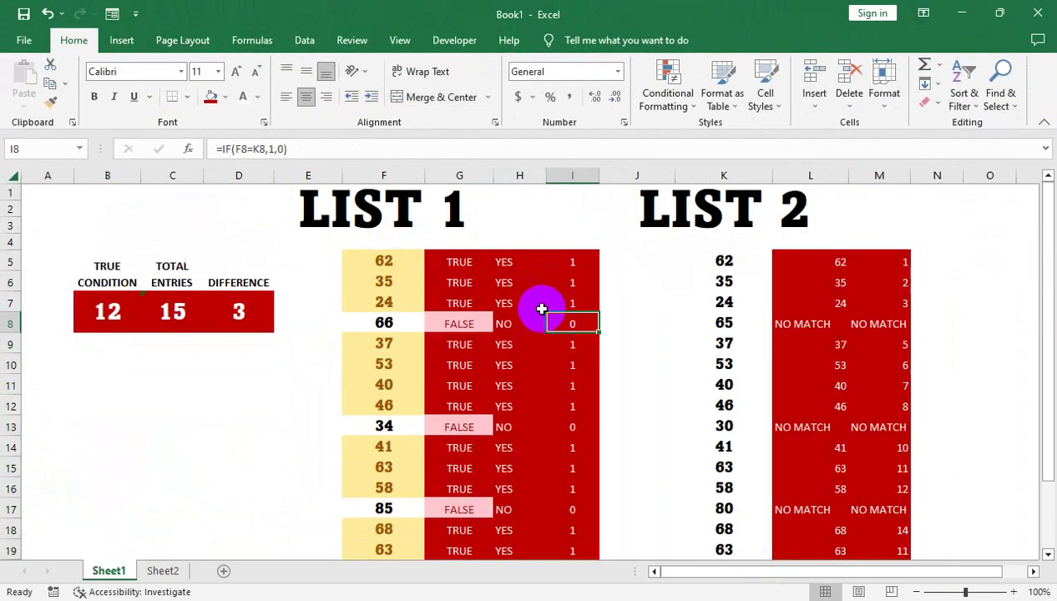
left_click_drag(850, 177, 940, 175)
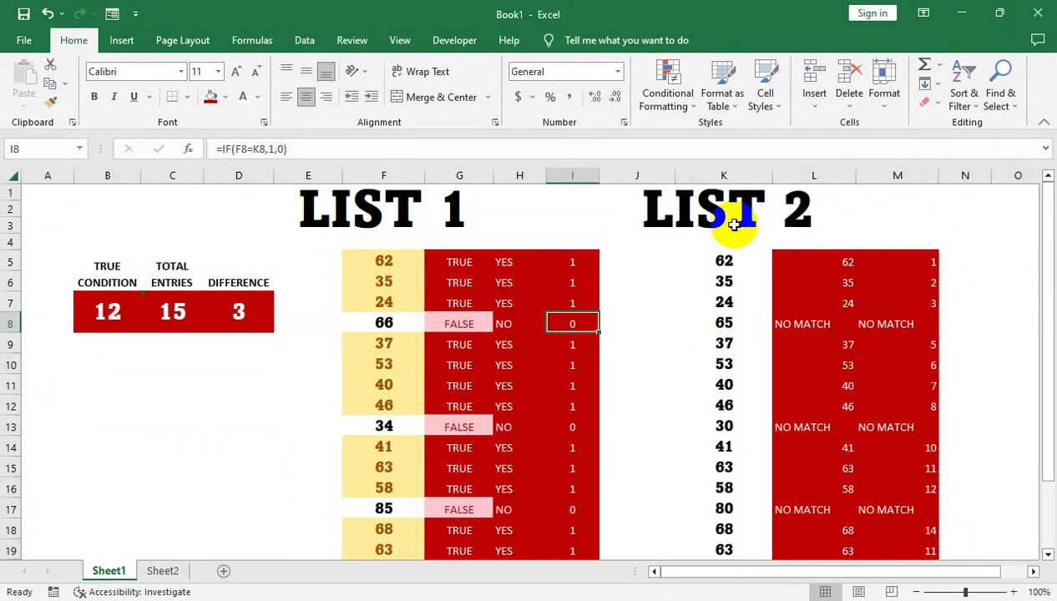
left_click(555, 363)
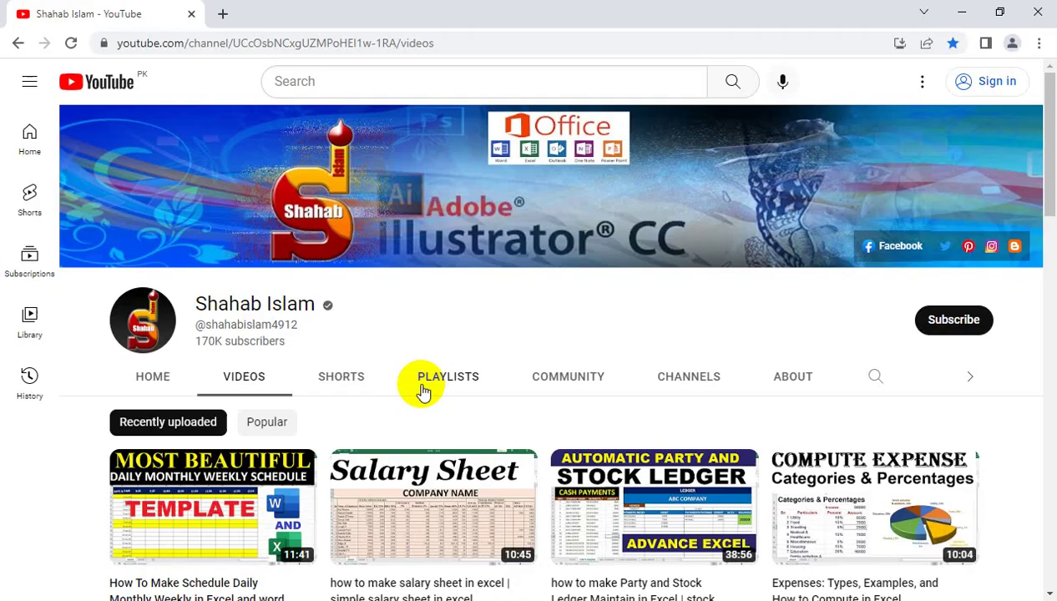